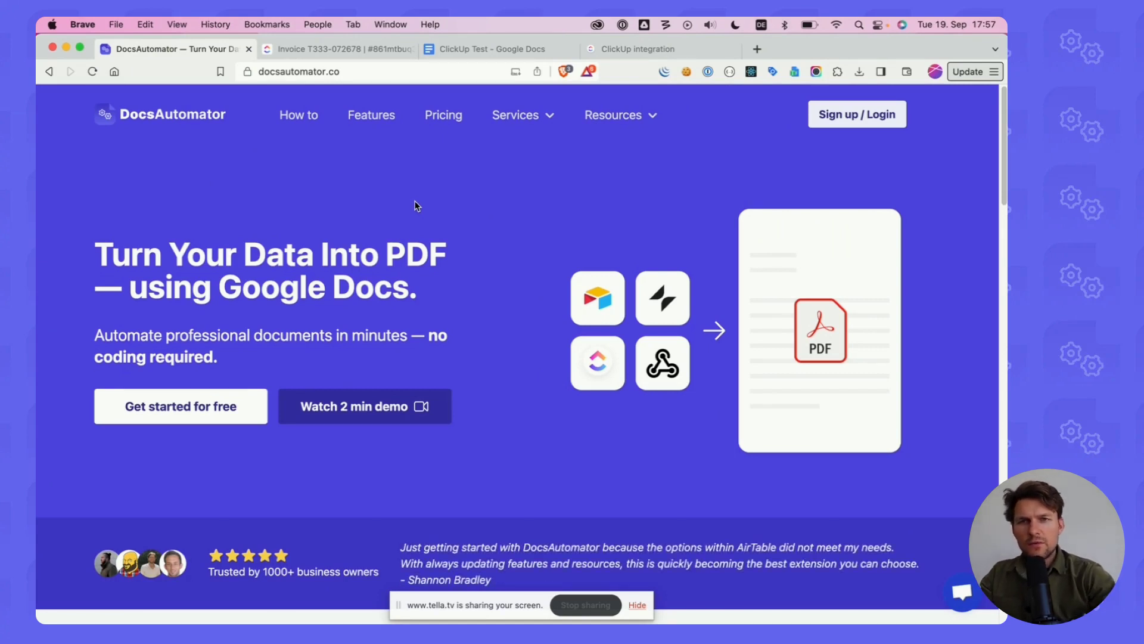
Log in to DocsAutomator to reach the dashboard showing 247 / 500 docs used
click(827, 121)
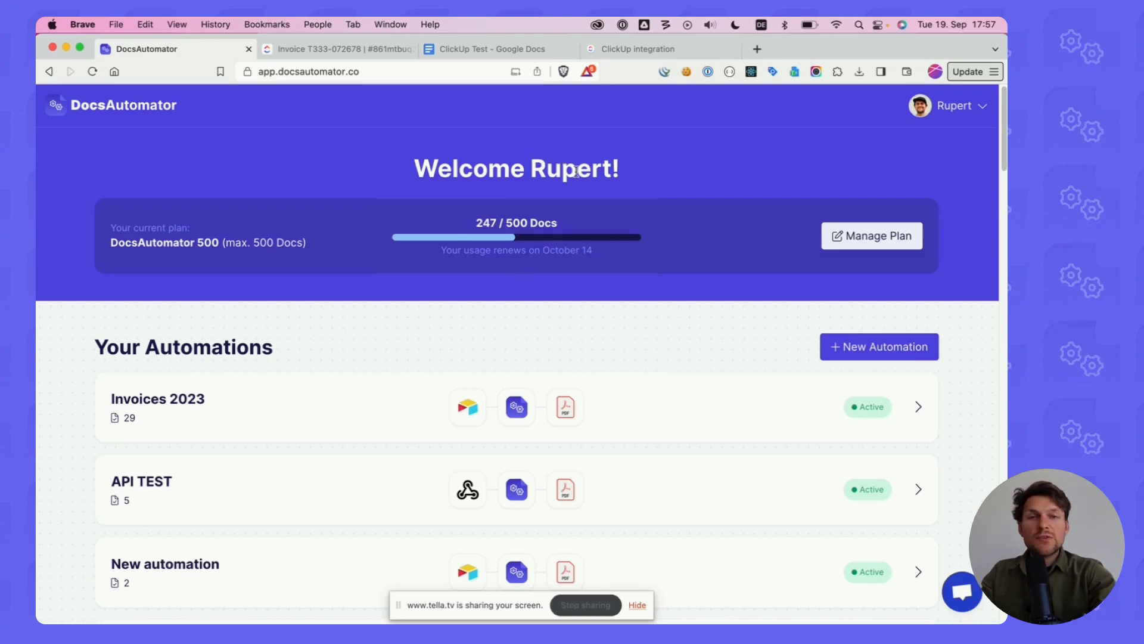
triple_click(486, 221)
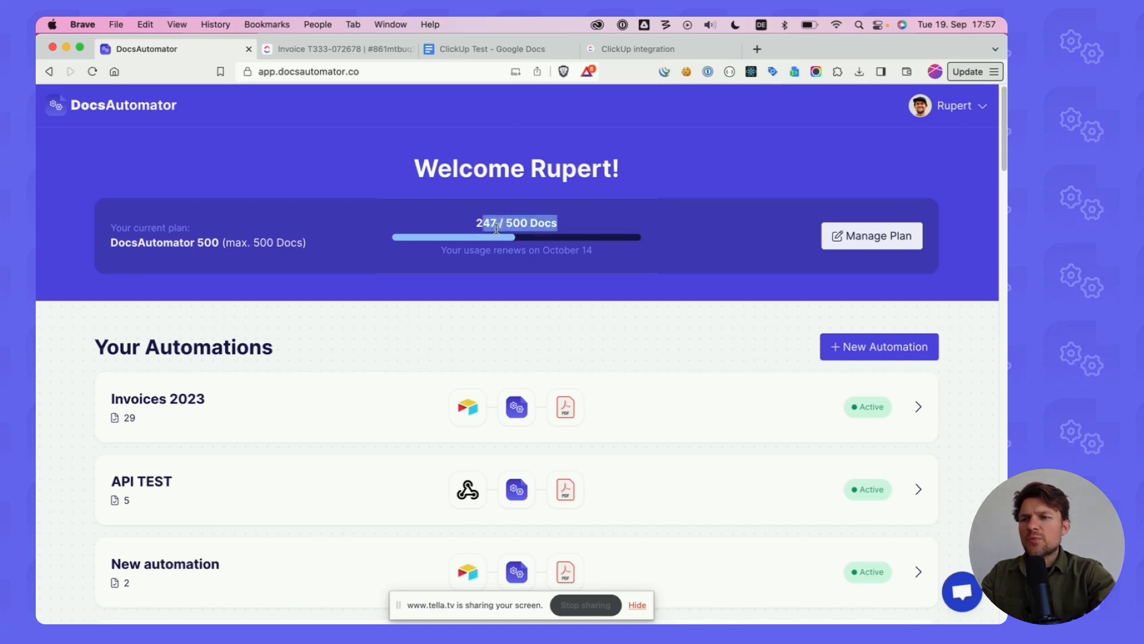
click(574, 234)
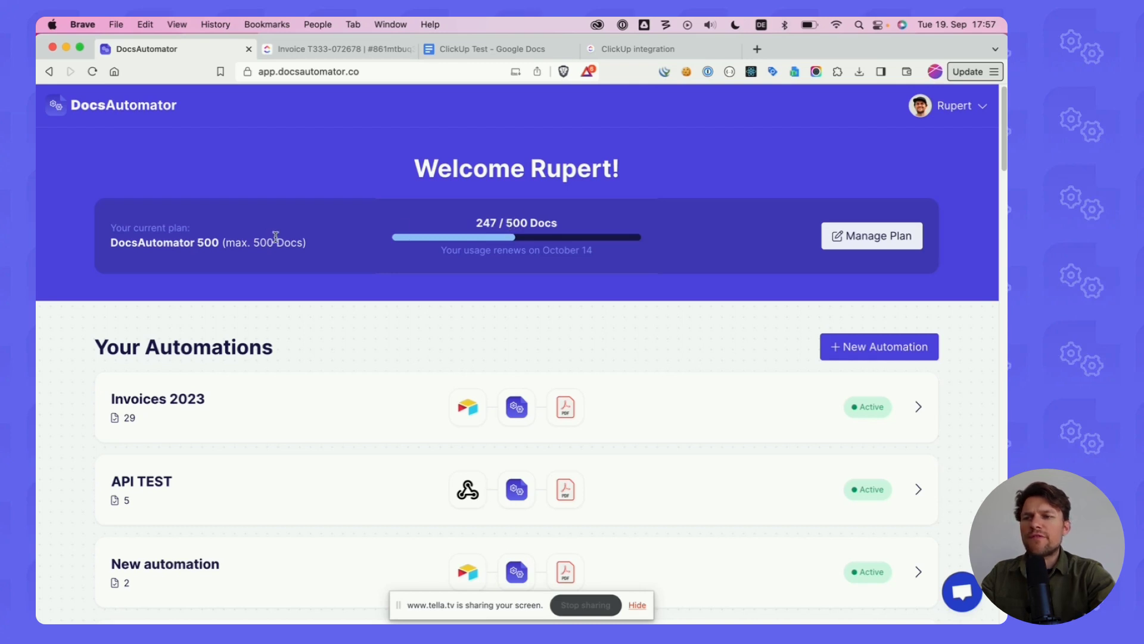
scroll(325, 280, down, 6)
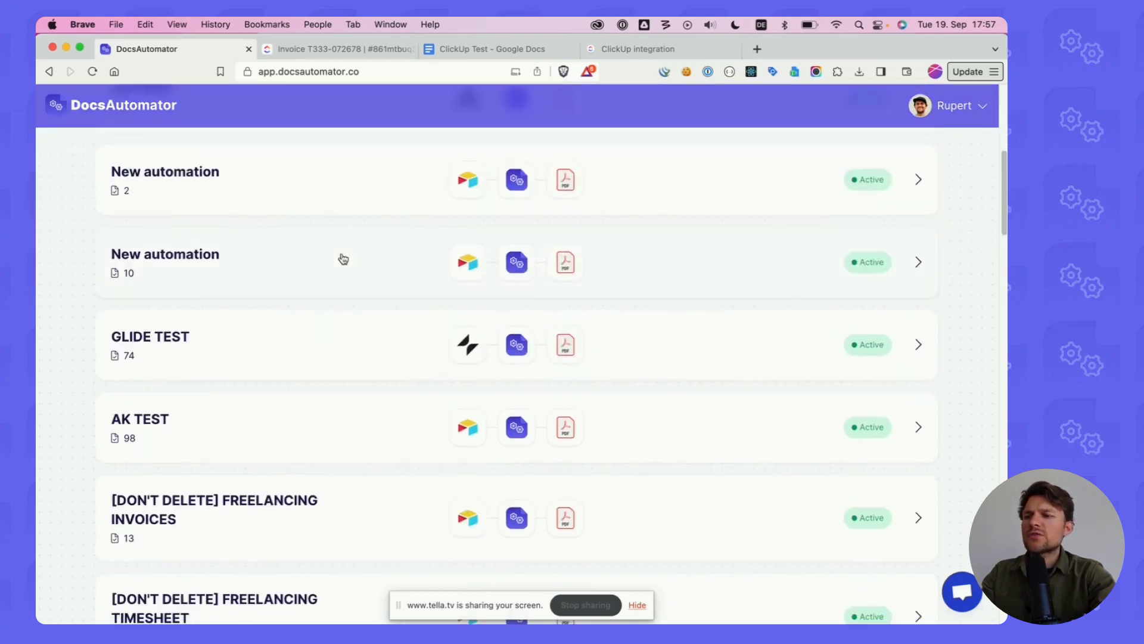
scroll(340, 258, up, 6)
drag(105, 347, 271, 347)
click(297, 347)
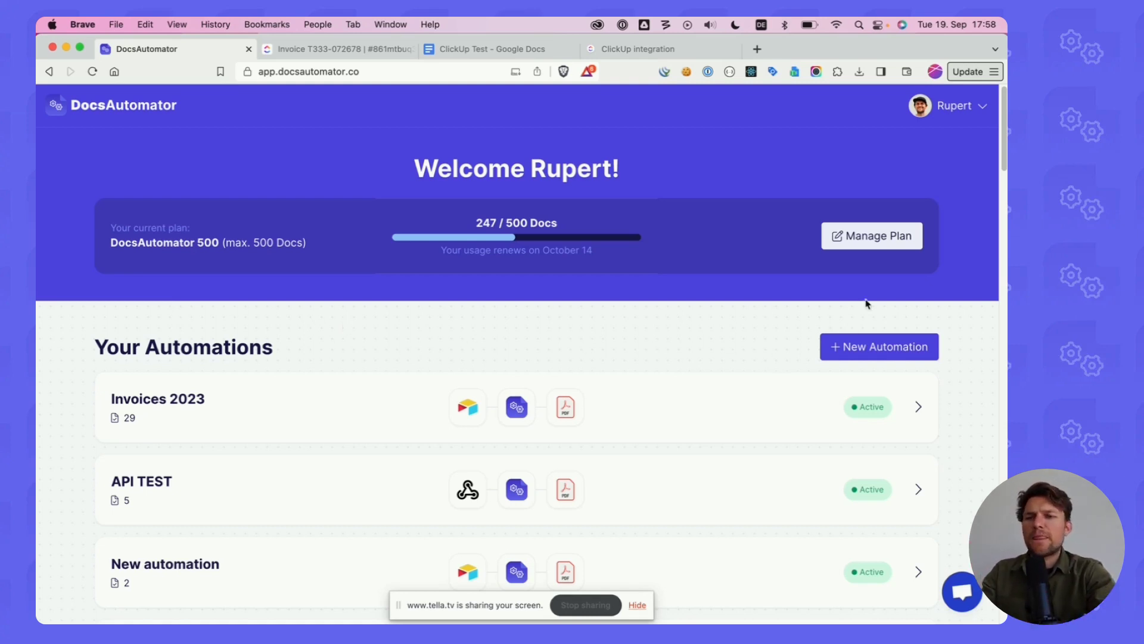
Create a new automation and rename it 'ClickUp Demo'
click(856, 356)
click(392, 310)
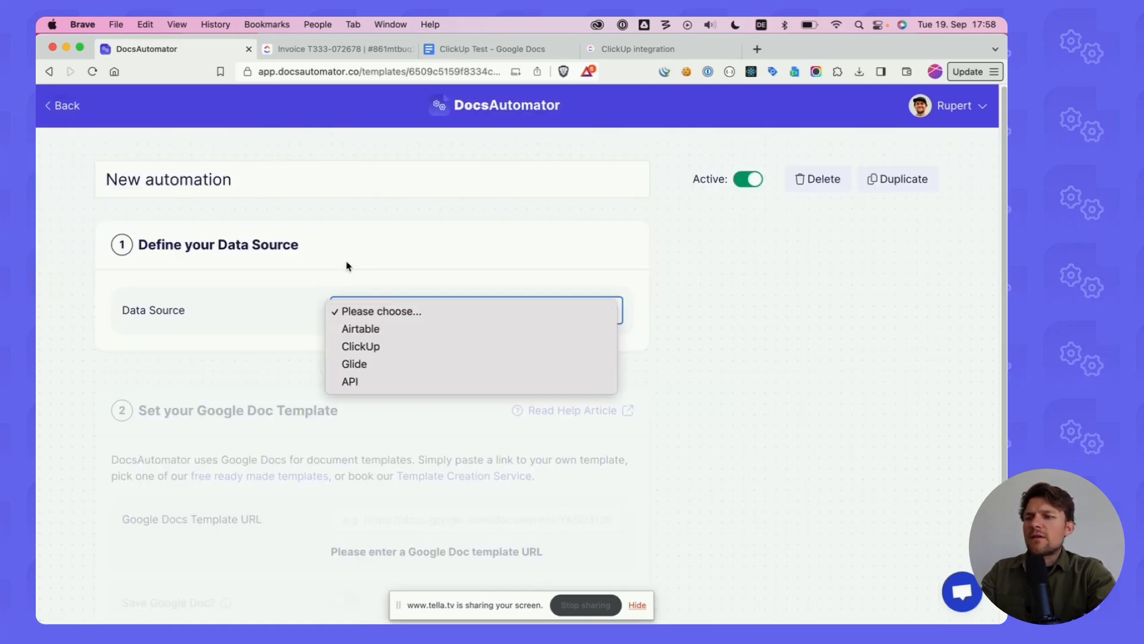
click(222, 179)
triple_click(222, 178)
text(Cli)
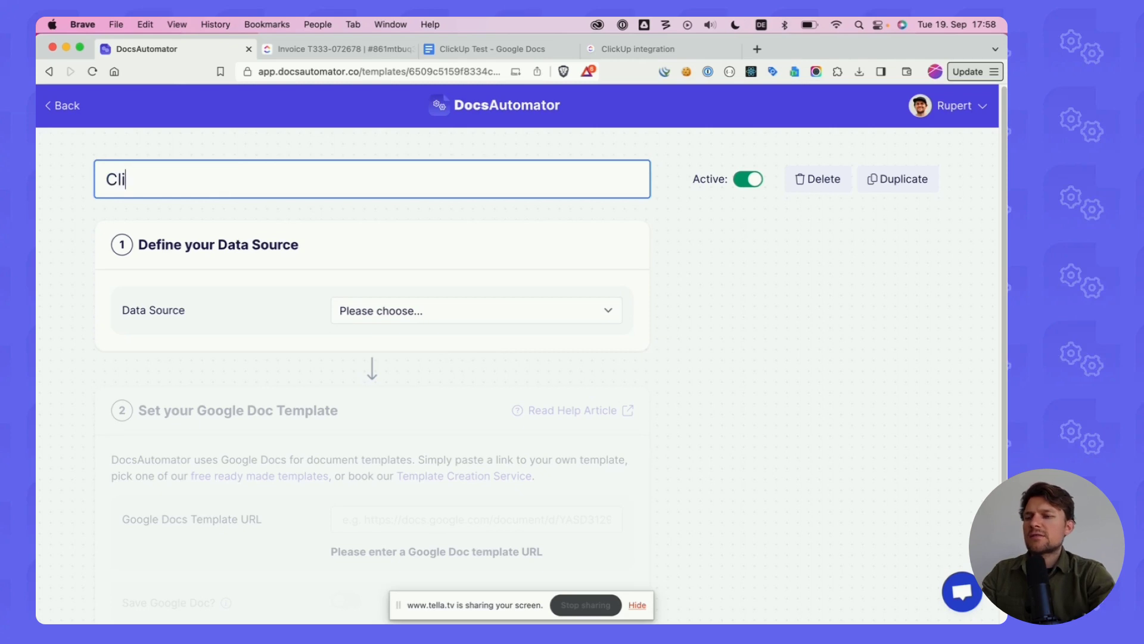
text(ckUP)
key(BackSpace)
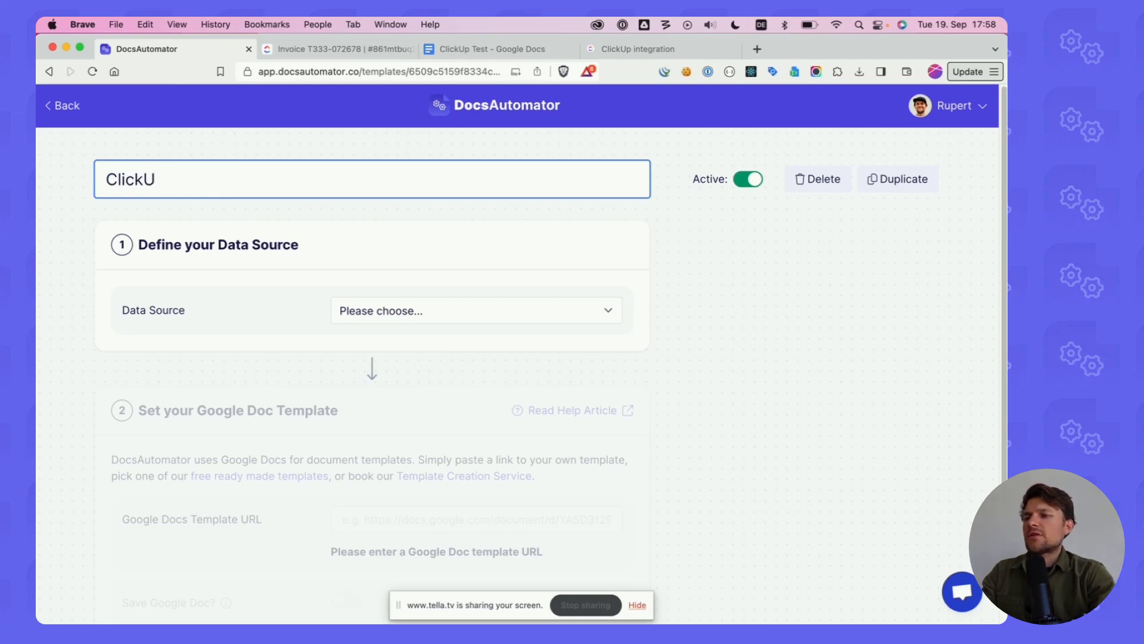
text(p Demo)
Choose ClickUp as the data source and move down to the Google Doc Template section
click(384, 314)
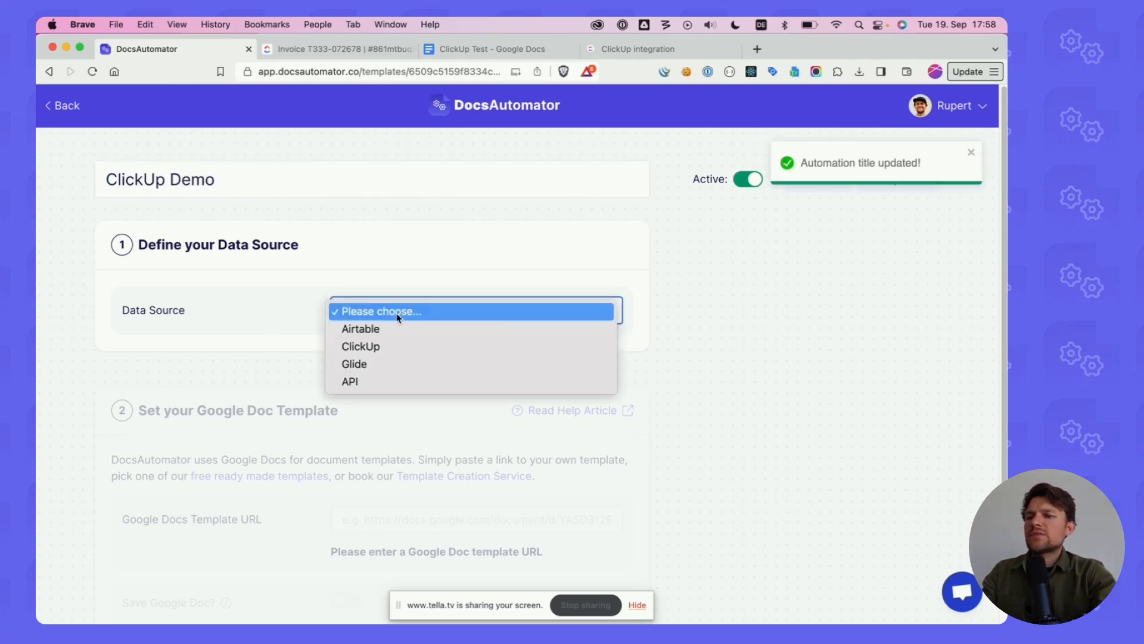
click(396, 354)
drag(375, 363, 439, 357)
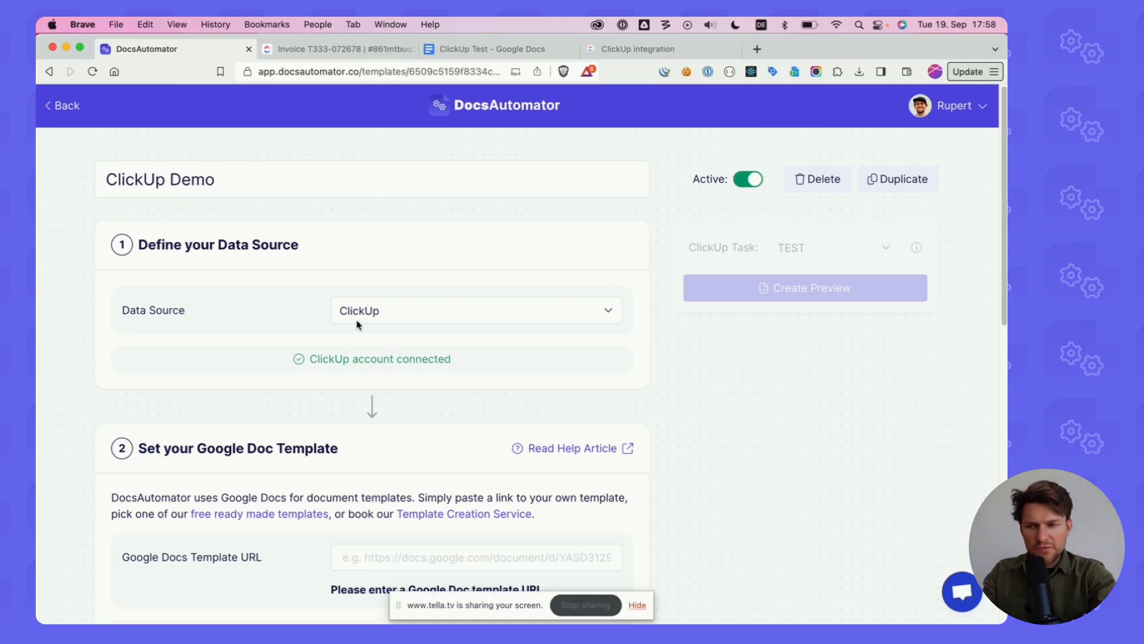
scroll(278, 337, down, 5)
scroll(202, 318, down, 3)
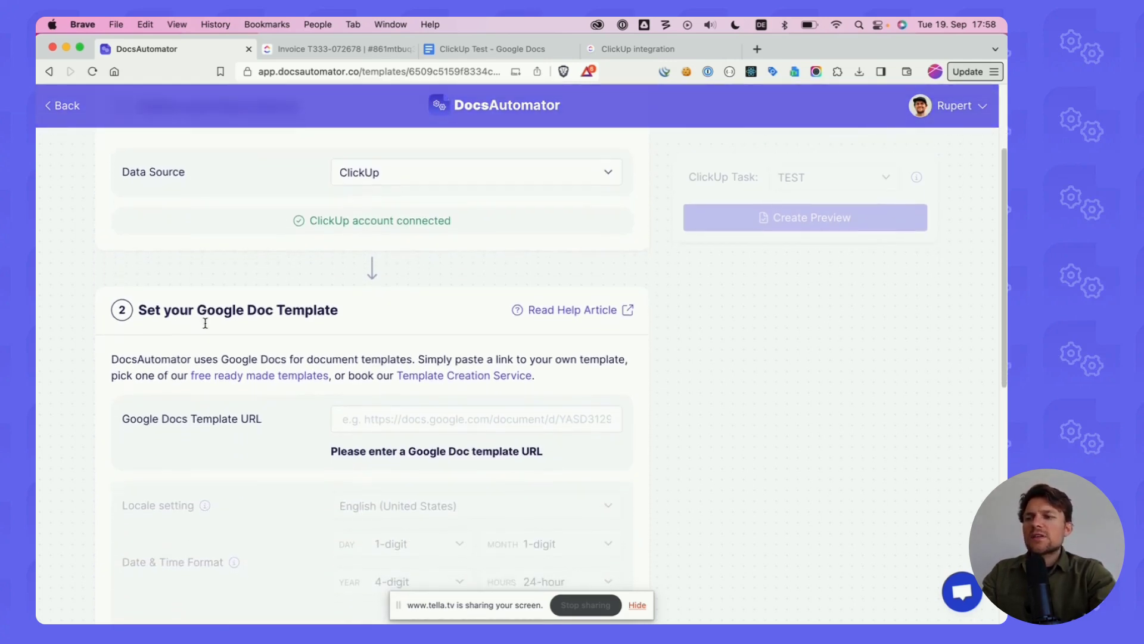
scroll(241, 247, down, 1)
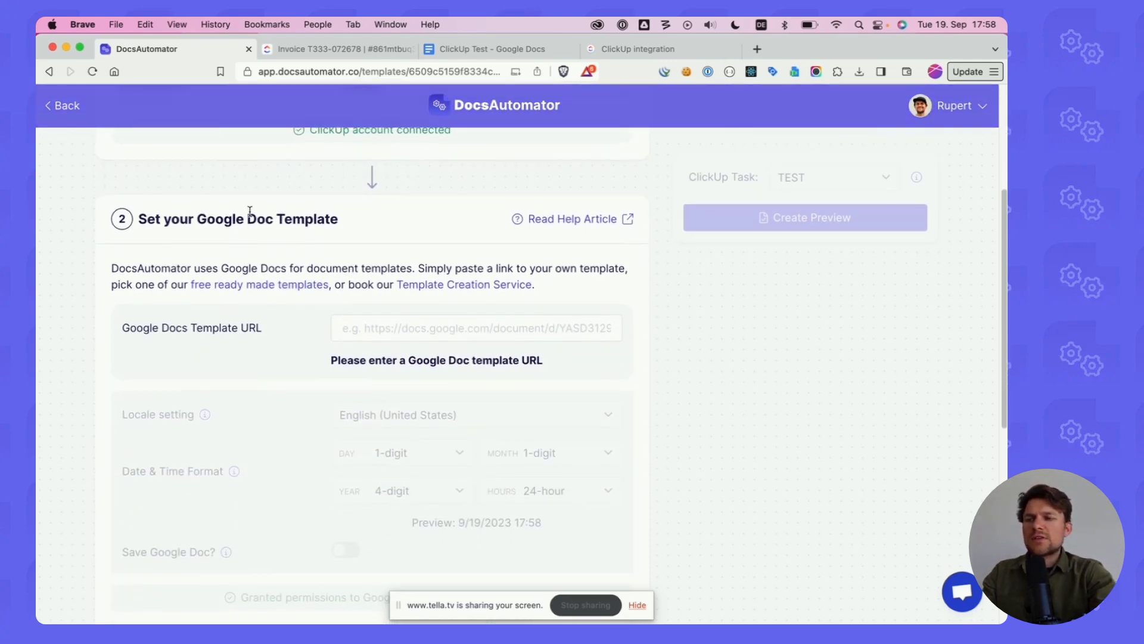
Look through the field placeholders in the ClickUp Test Google Docs template
click(499, 49)
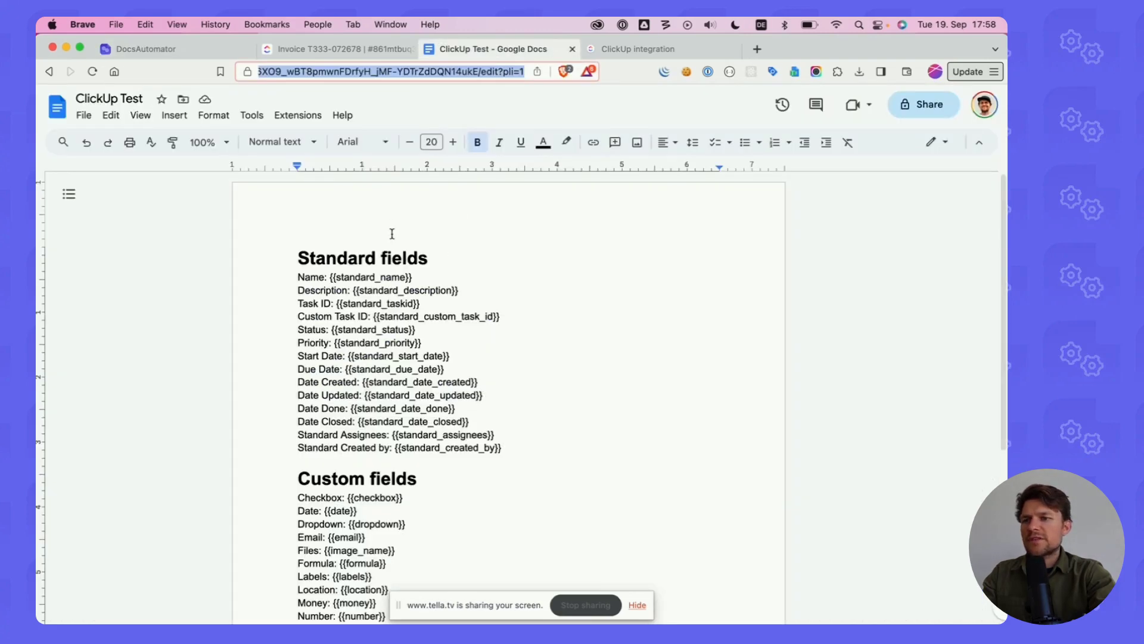
scroll(298, 250, down, 1)
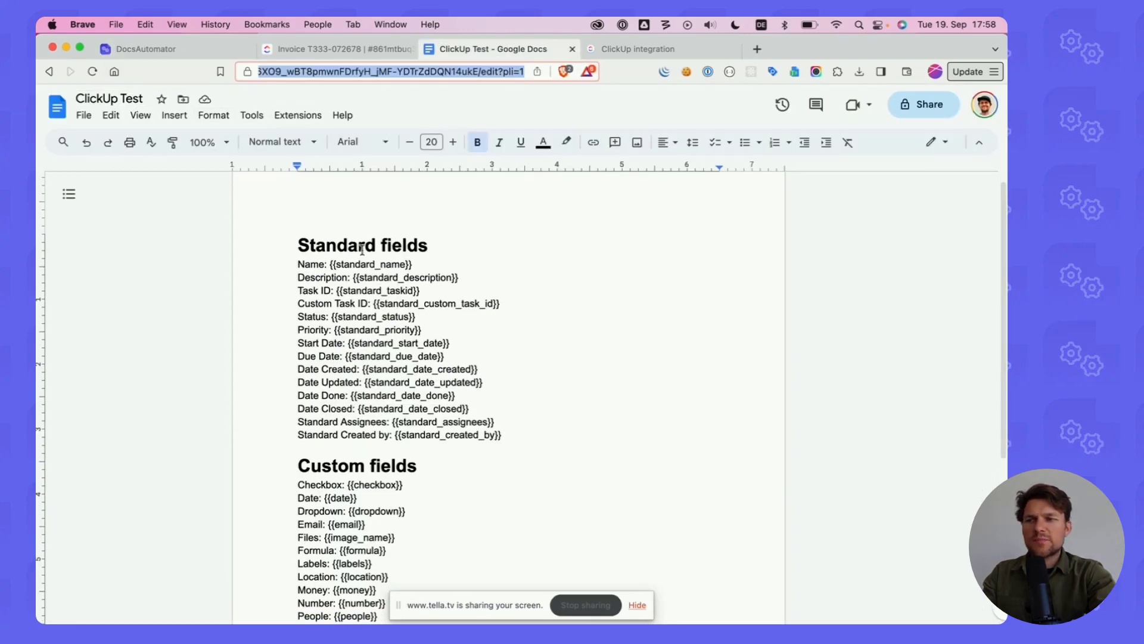
drag(304, 263, 351, 364)
click(351, 365)
scroll(372, 310, down, 2)
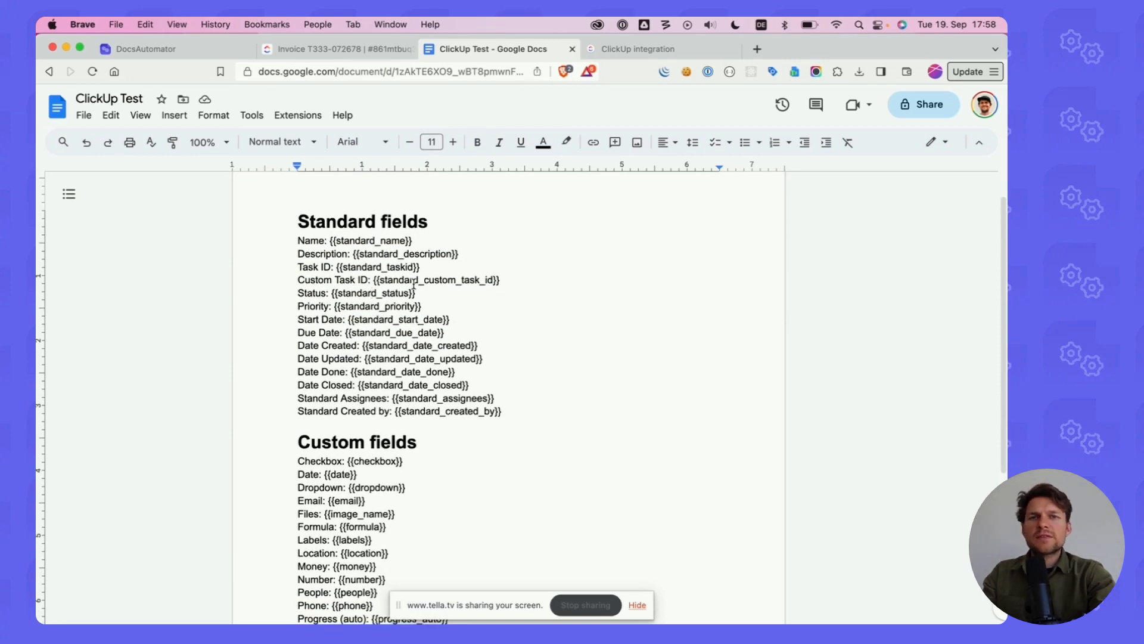
scroll(414, 285, down, 1)
scroll(411, 281, up, 2)
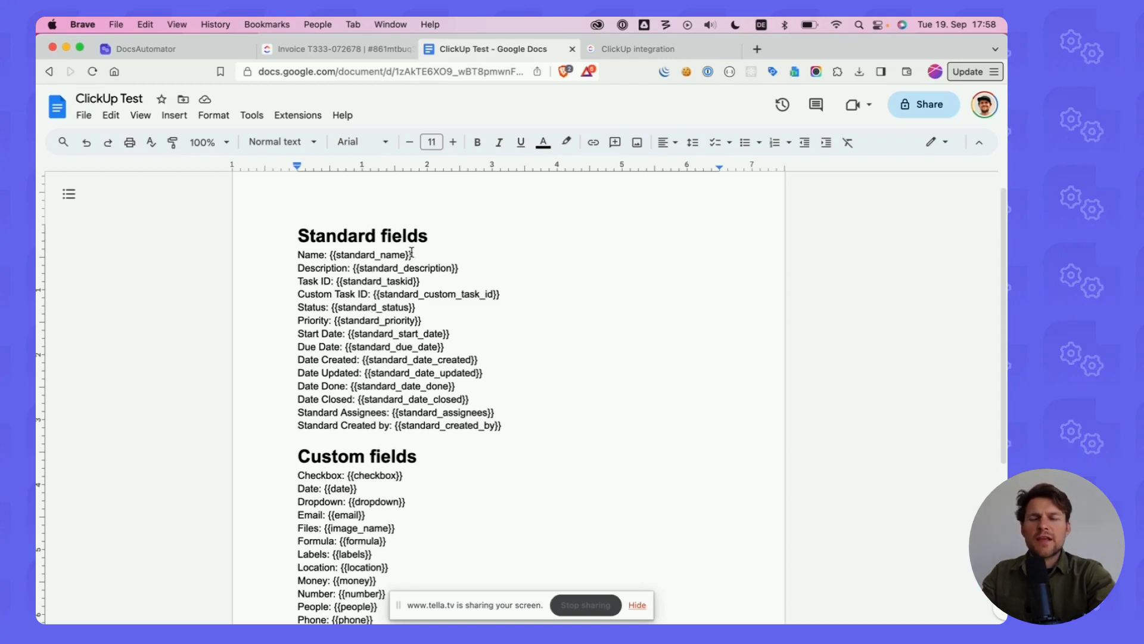
drag(413, 255, 329, 255)
click(367, 265)
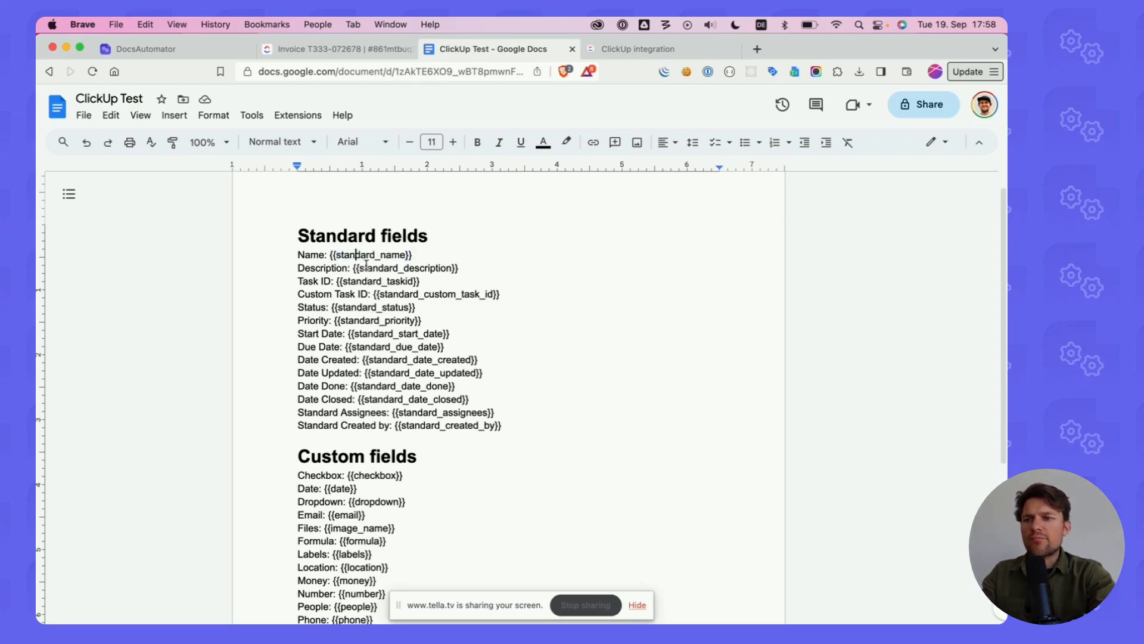
scroll(369, 266, down, 1)
scroll(369, 267, up, 3)
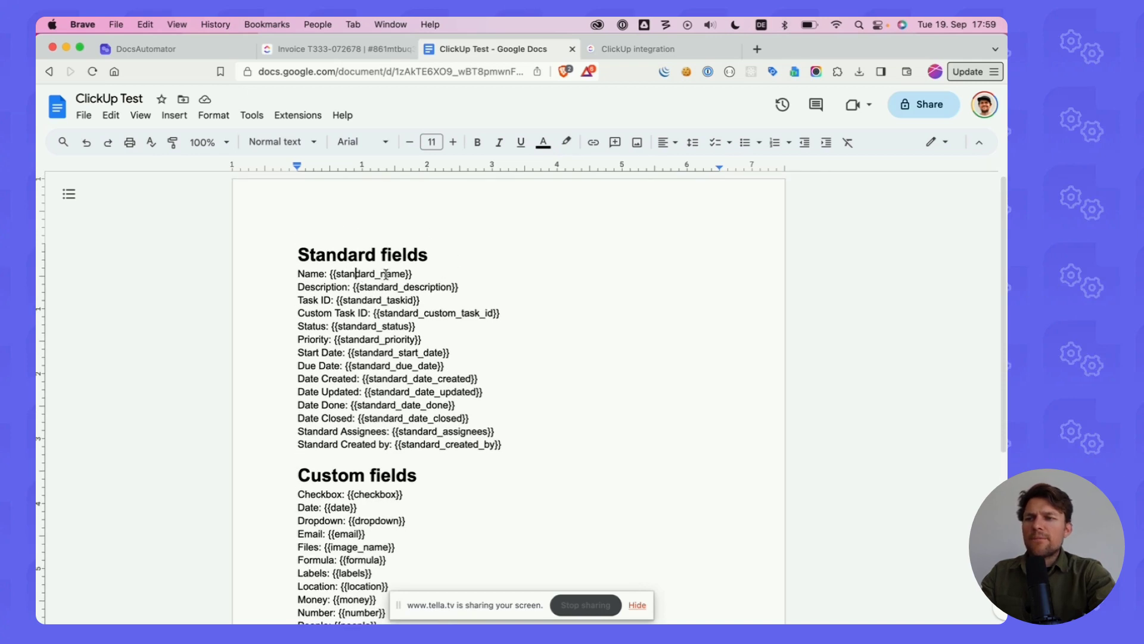
Inspect the {{standard_name}} placeholder on the template's Name line
key(Up)
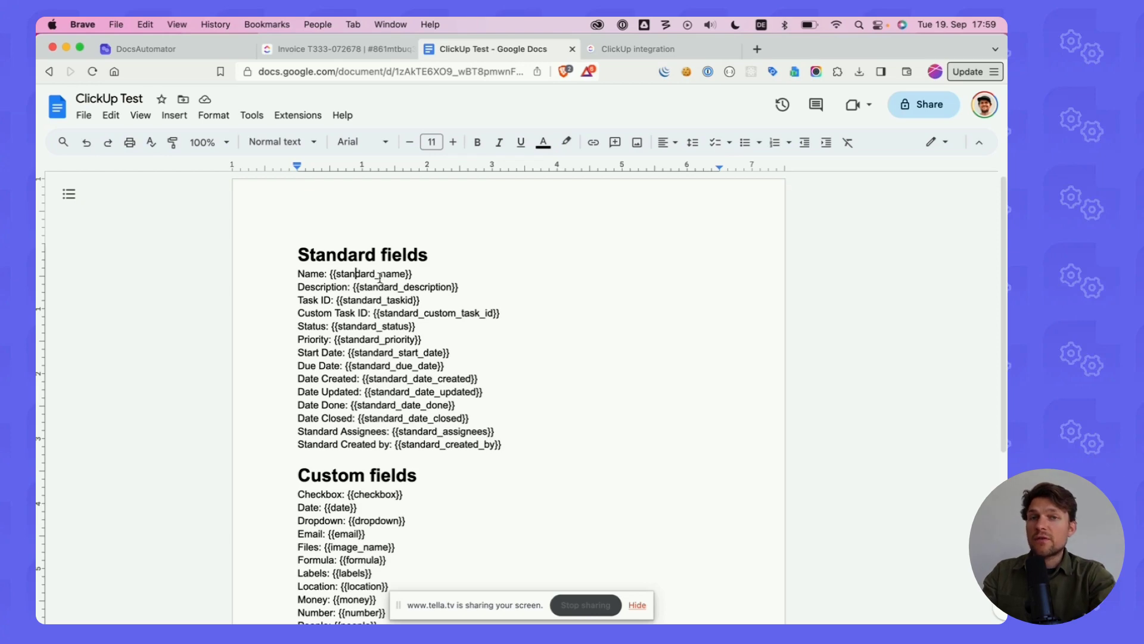
scroll(366, 286, down, 4)
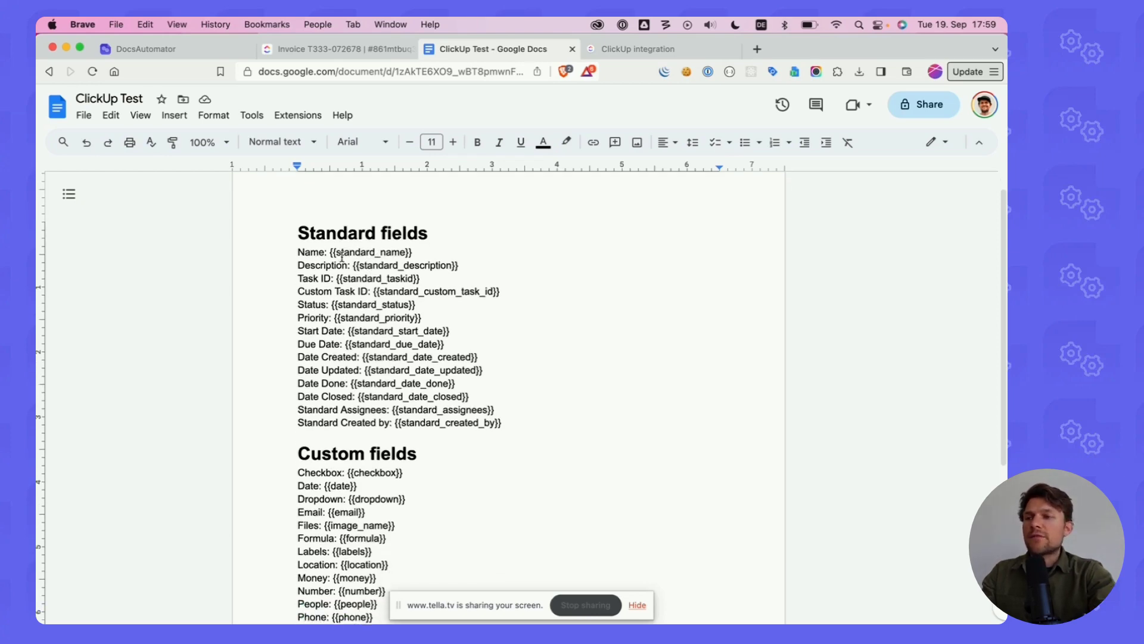
scroll(361, 303, up, 4)
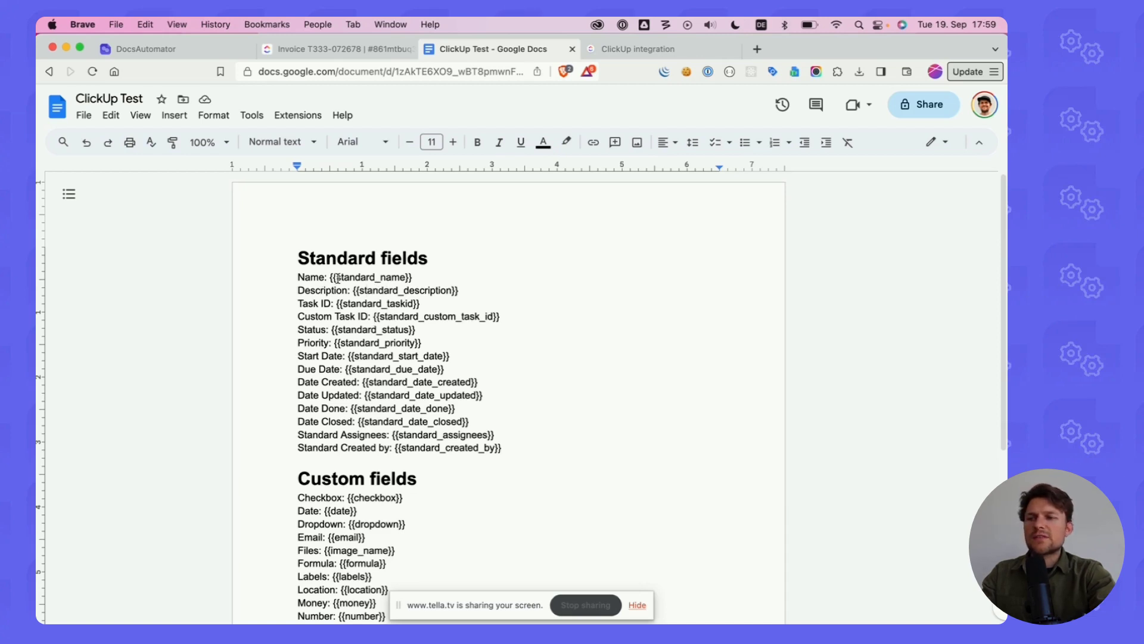
drag(343, 279, 417, 278)
click(417, 278)
scroll(381, 298, down, 3)
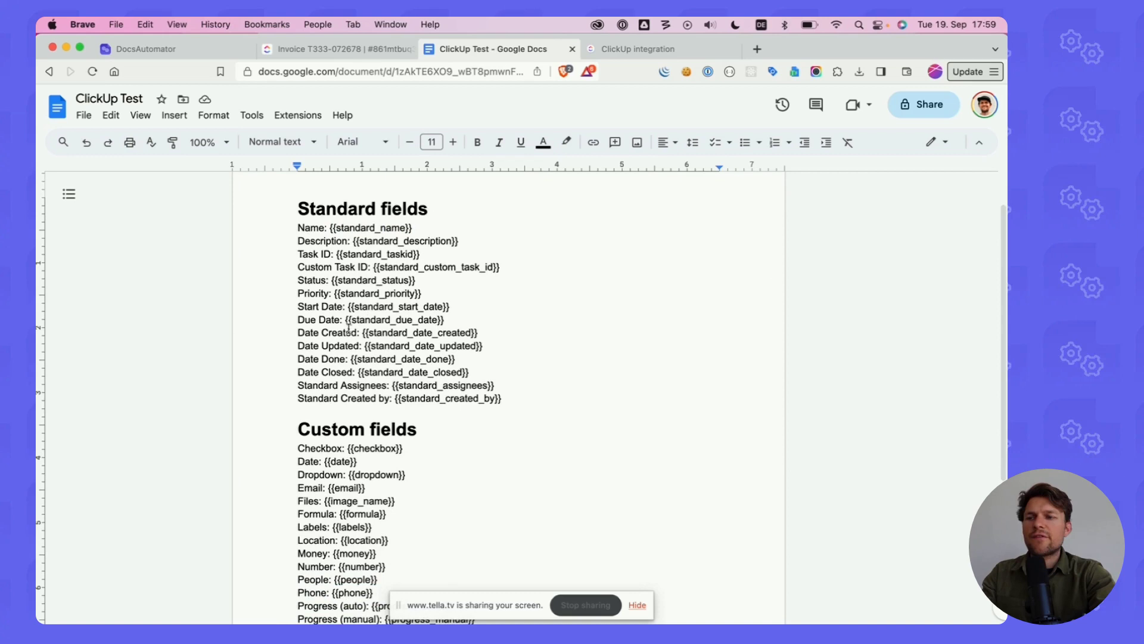
scroll(354, 319, up, 3)
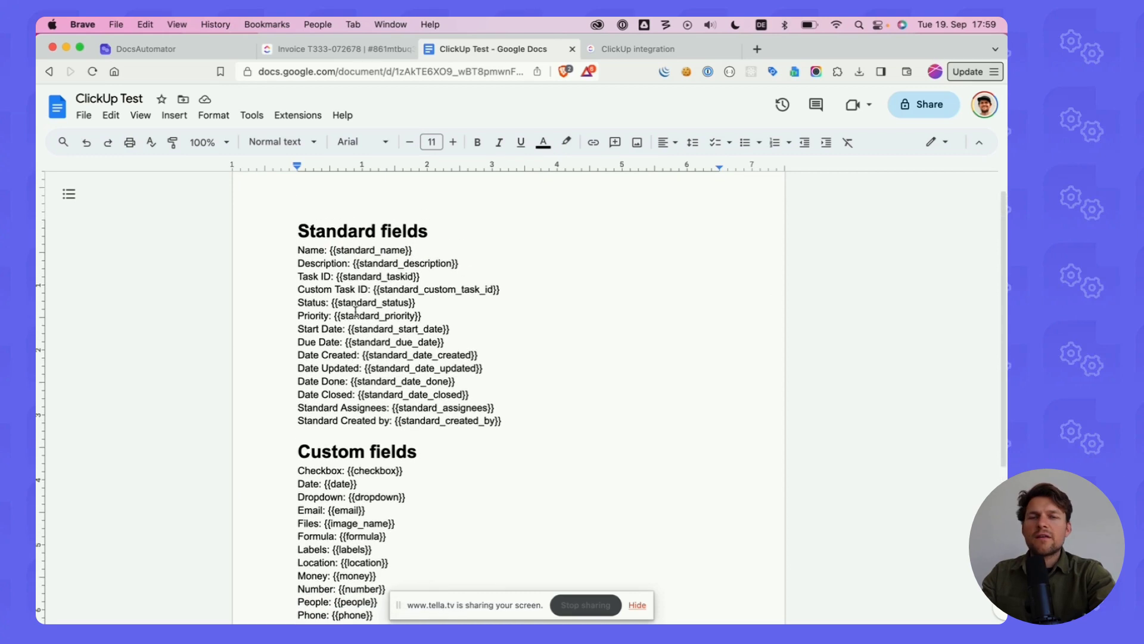
scroll(366, 298, up, 2)
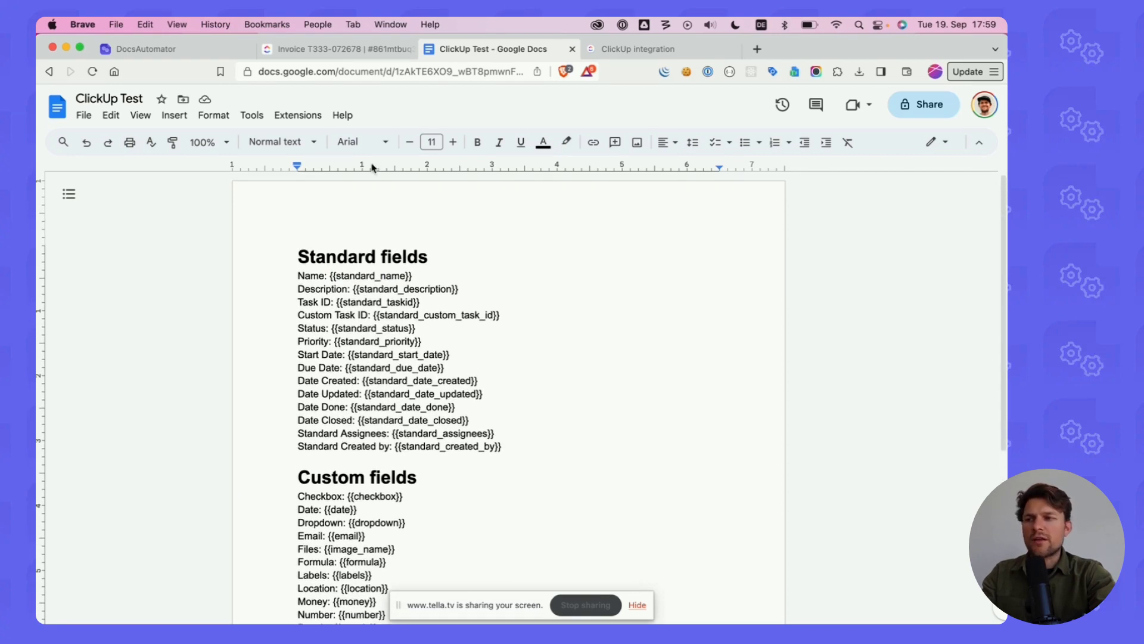
Copy the template document's URL and return to the DocsAutomator editor
click(372, 74)
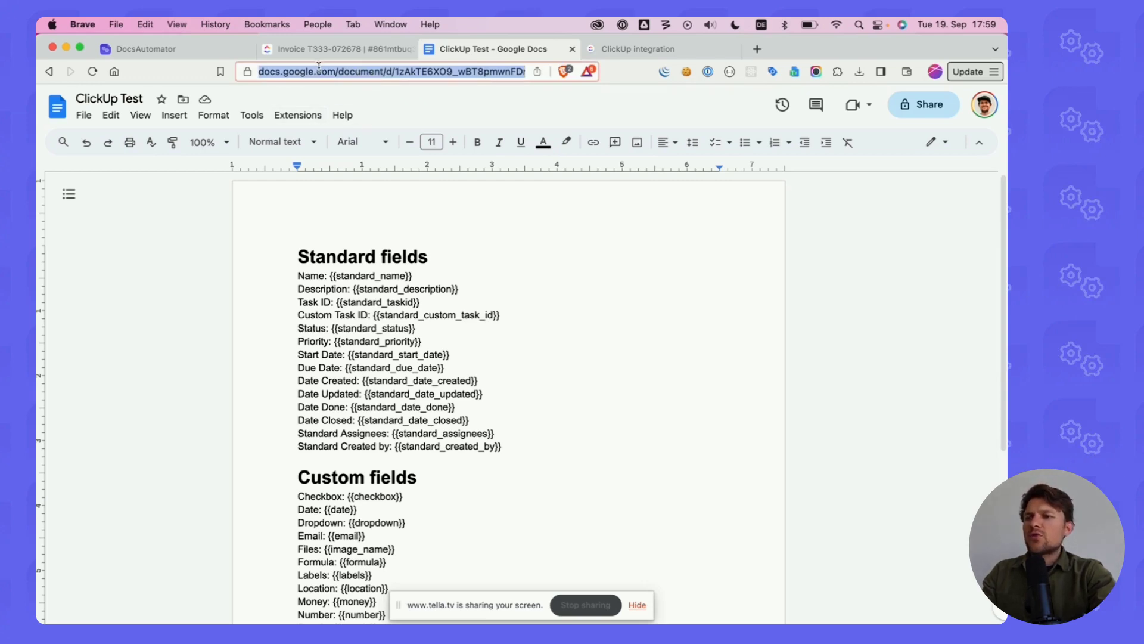
key(super+c)
click(179, 49)
click(440, 317)
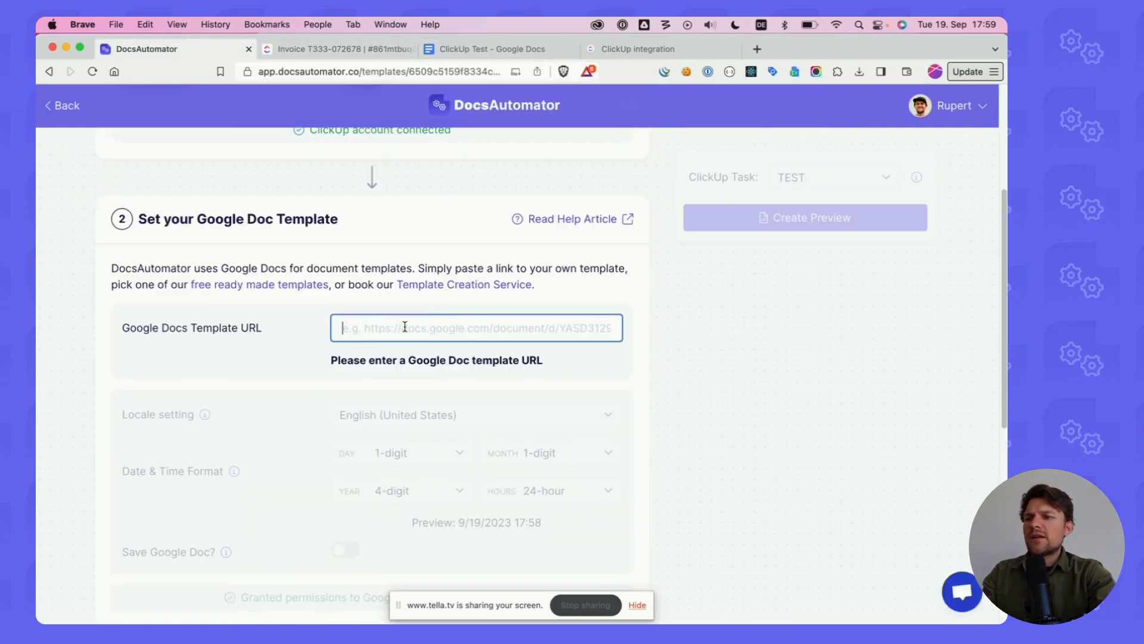
key(super+v)
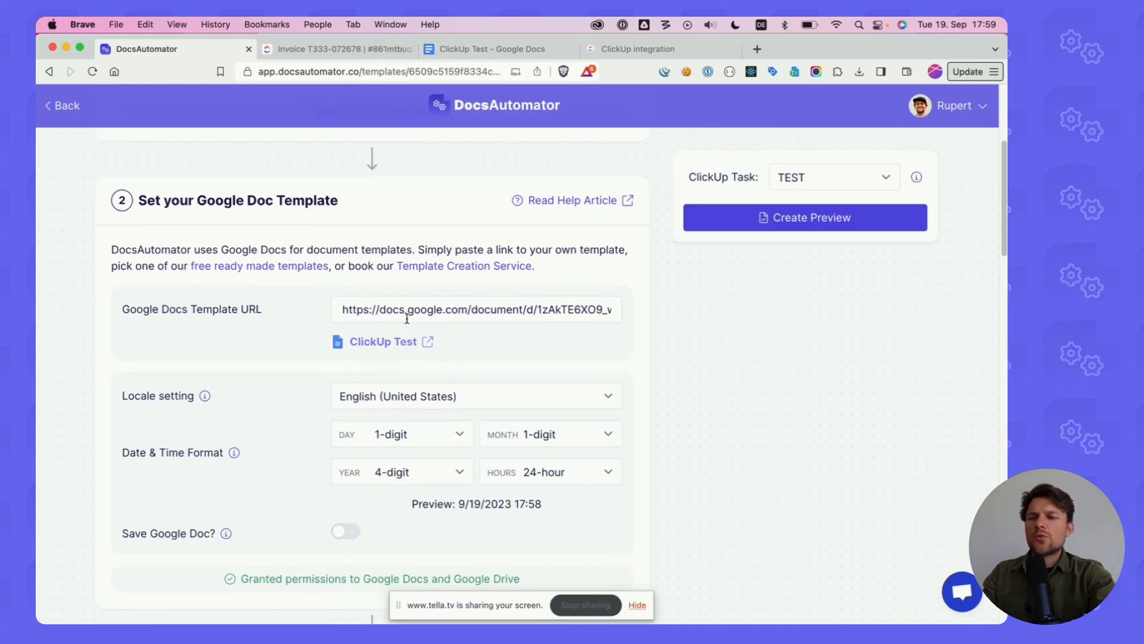
scroll(396, 310, down, 2)
scroll(397, 310, down, 4)
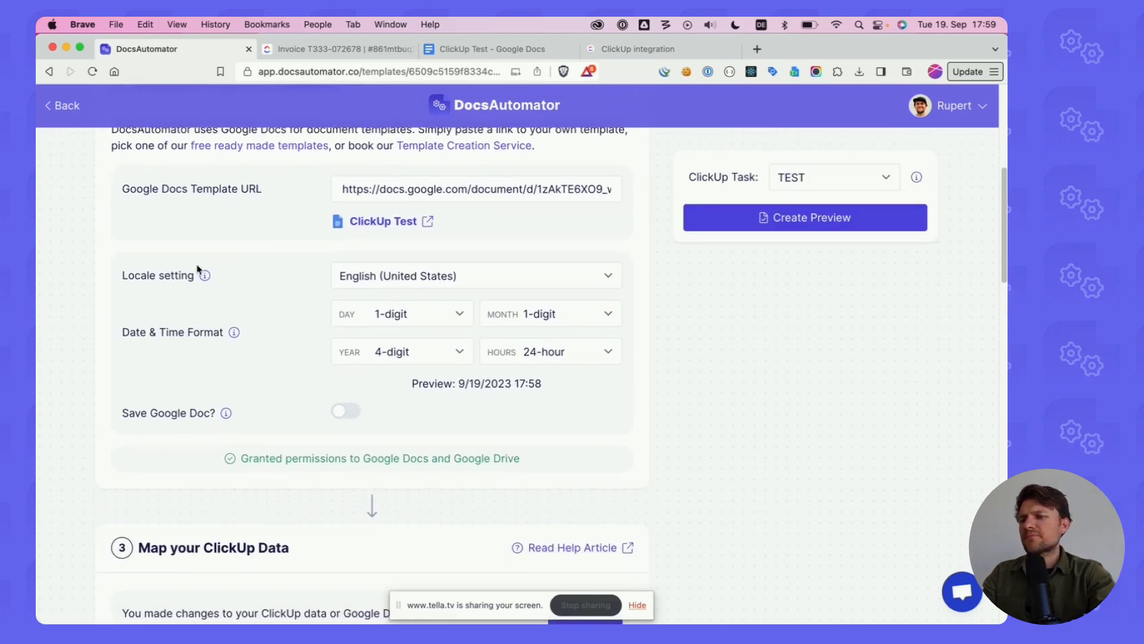
scroll(247, 293, up, 3)
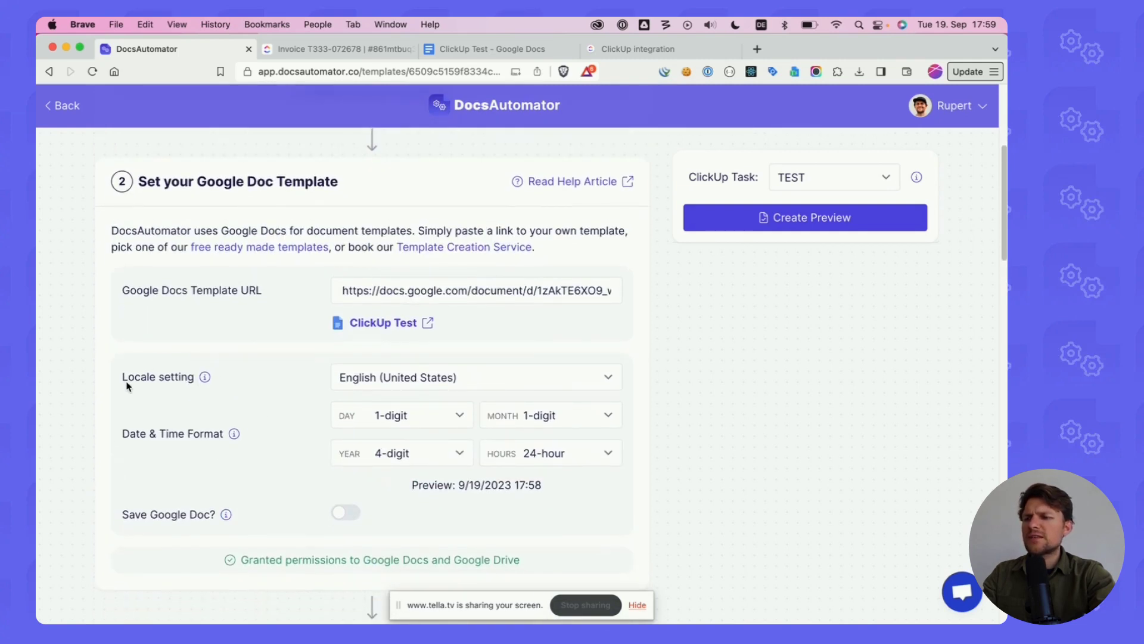
click(390, 364)
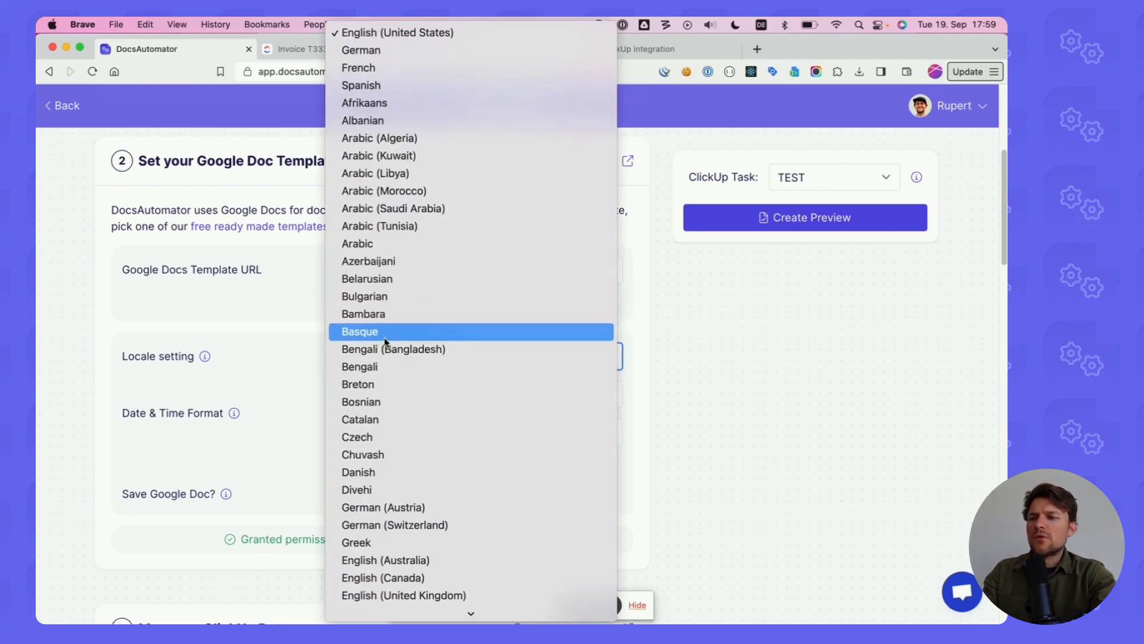
click(289, 351)
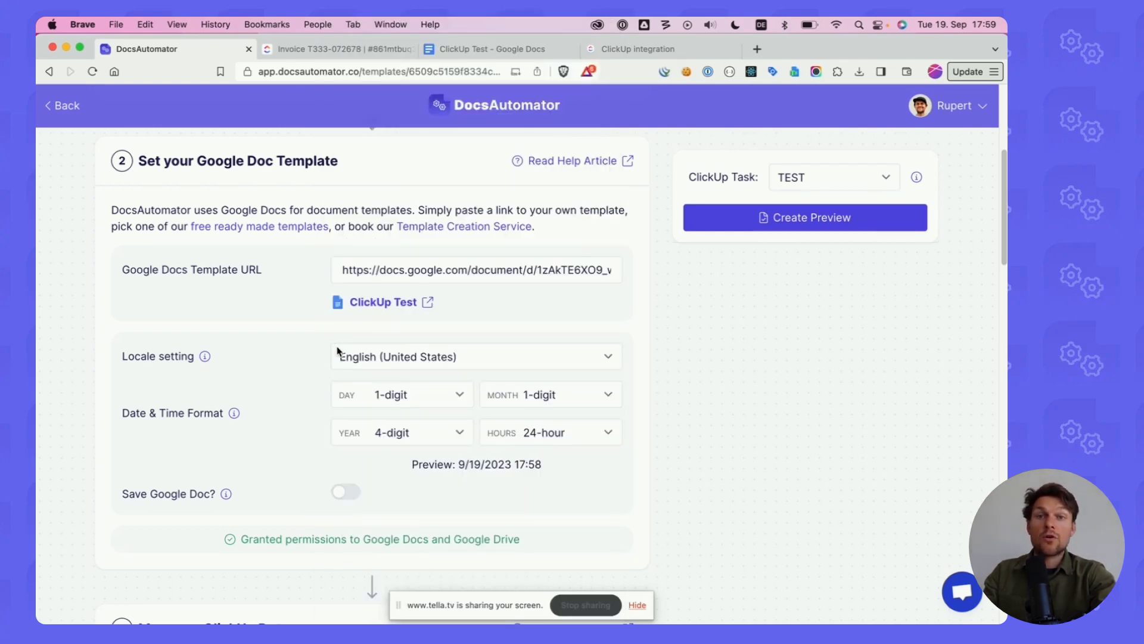
scroll(256, 372, down, 2)
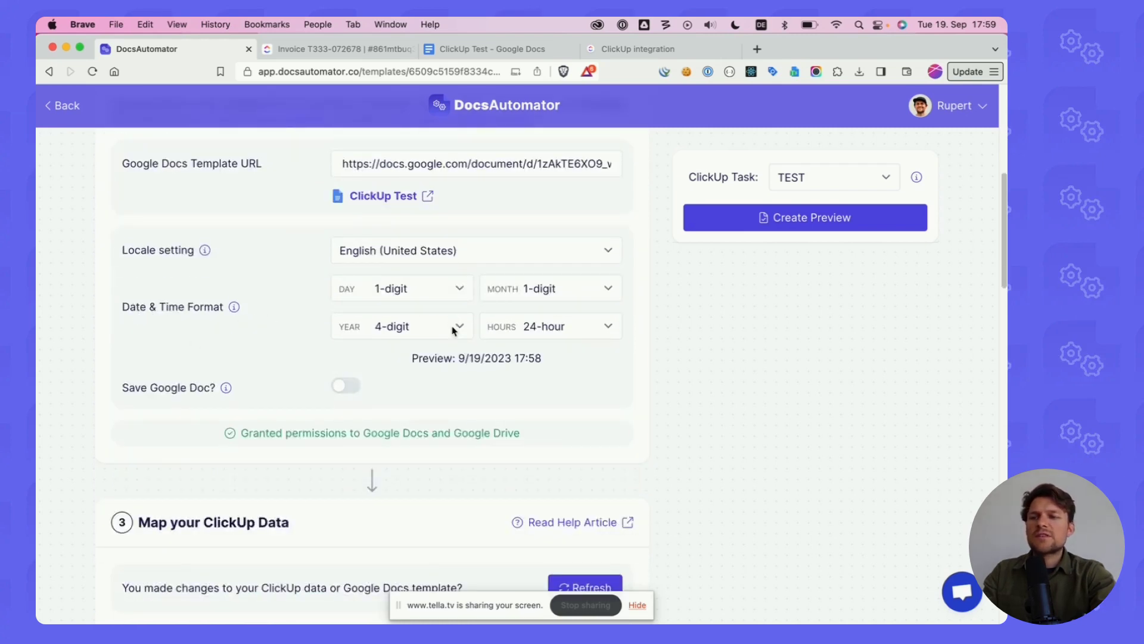
Set the date's month format to 2-digit, giving the preview 09/19/2023 17:59
click(540, 296)
click(542, 304)
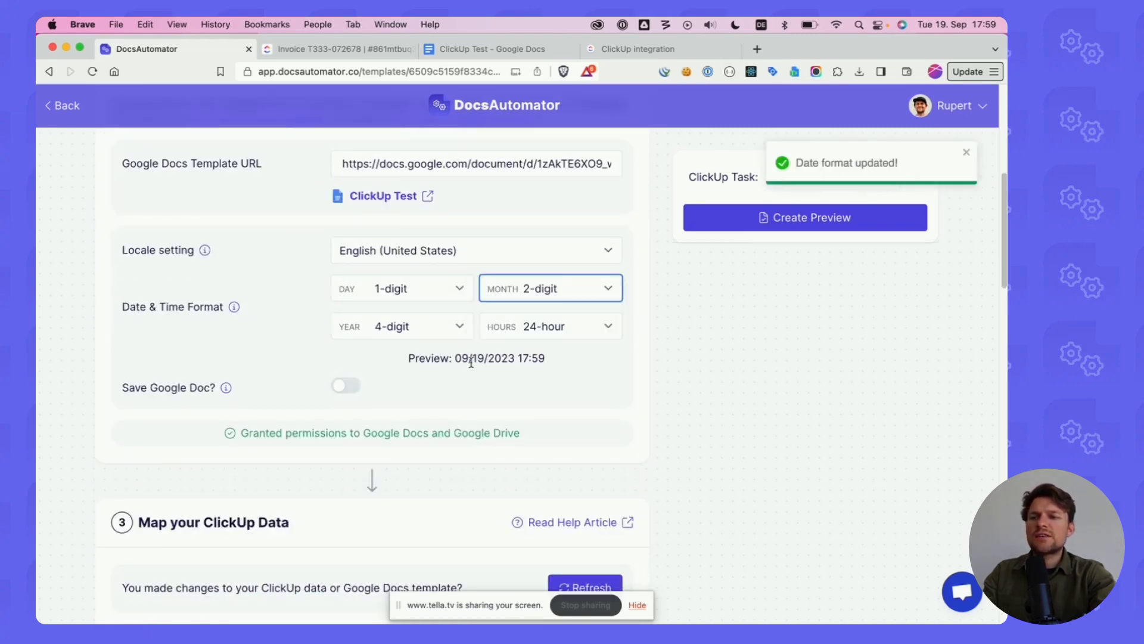
drag(462, 358, 567, 365)
click(566, 364)
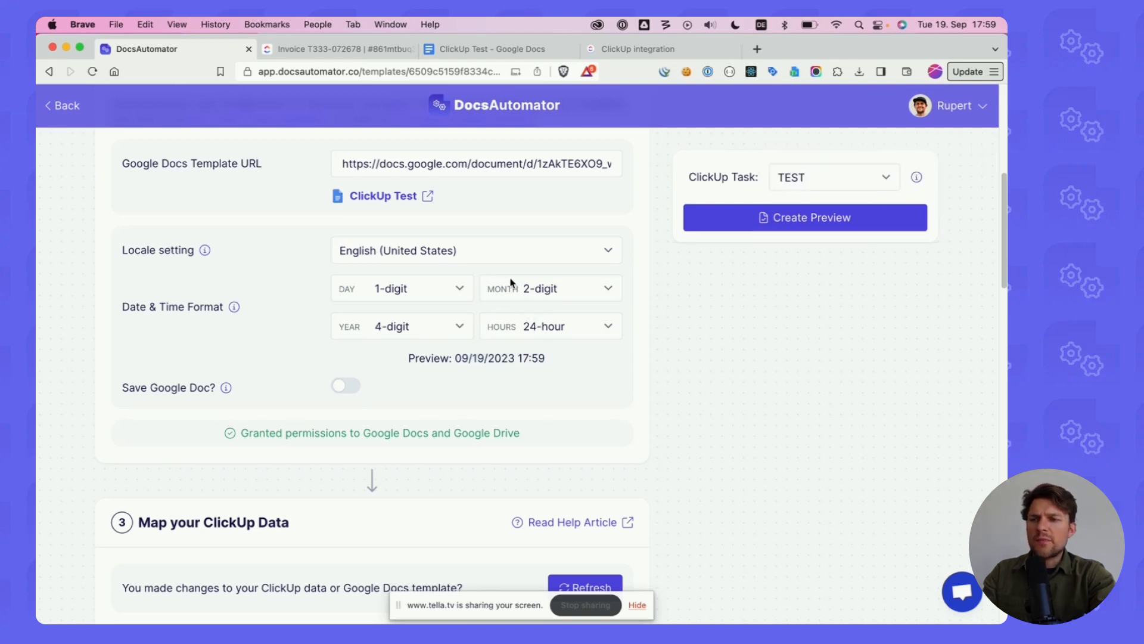
scroll(129, 381, down, 1)
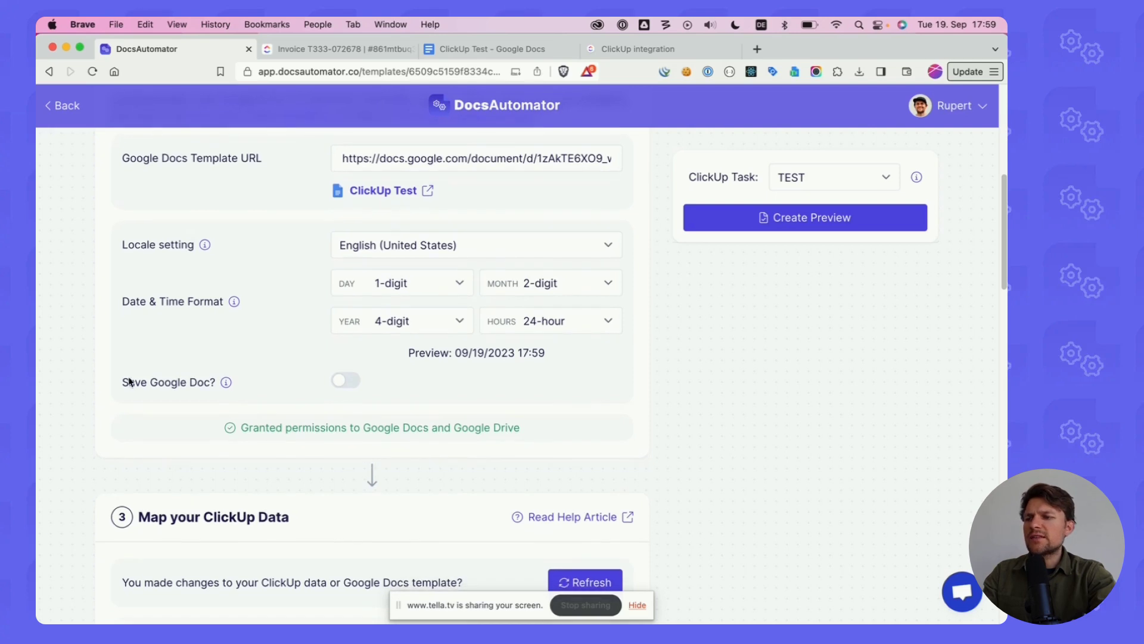
drag(129, 382, 205, 381)
click(304, 366)
scroll(310, 357, down, 1)
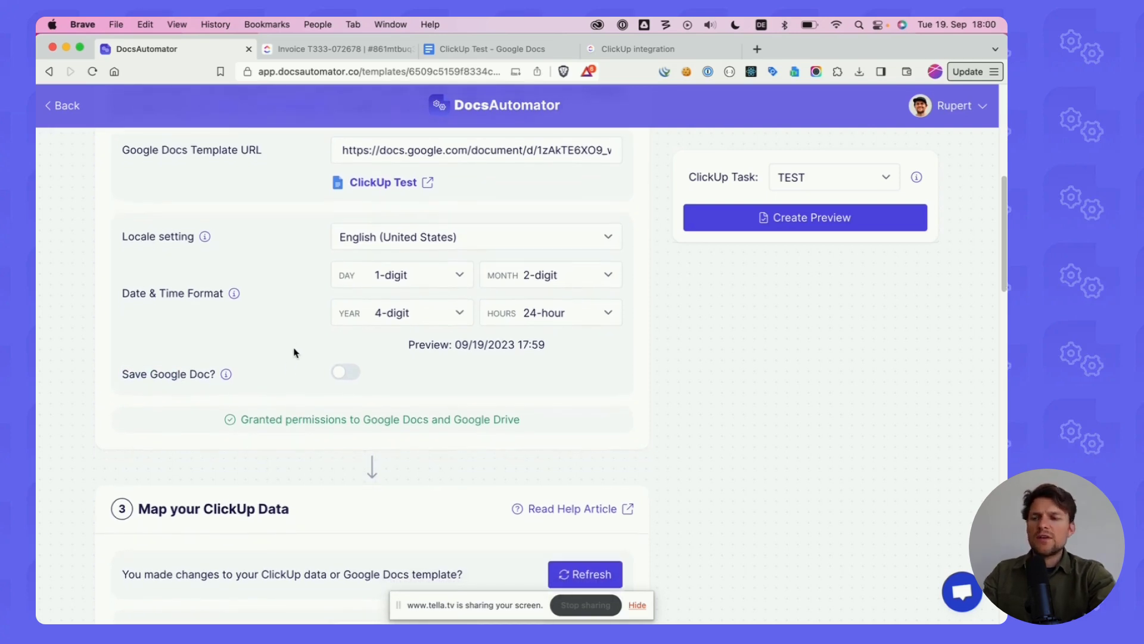
scroll(358, 352, down, 1)
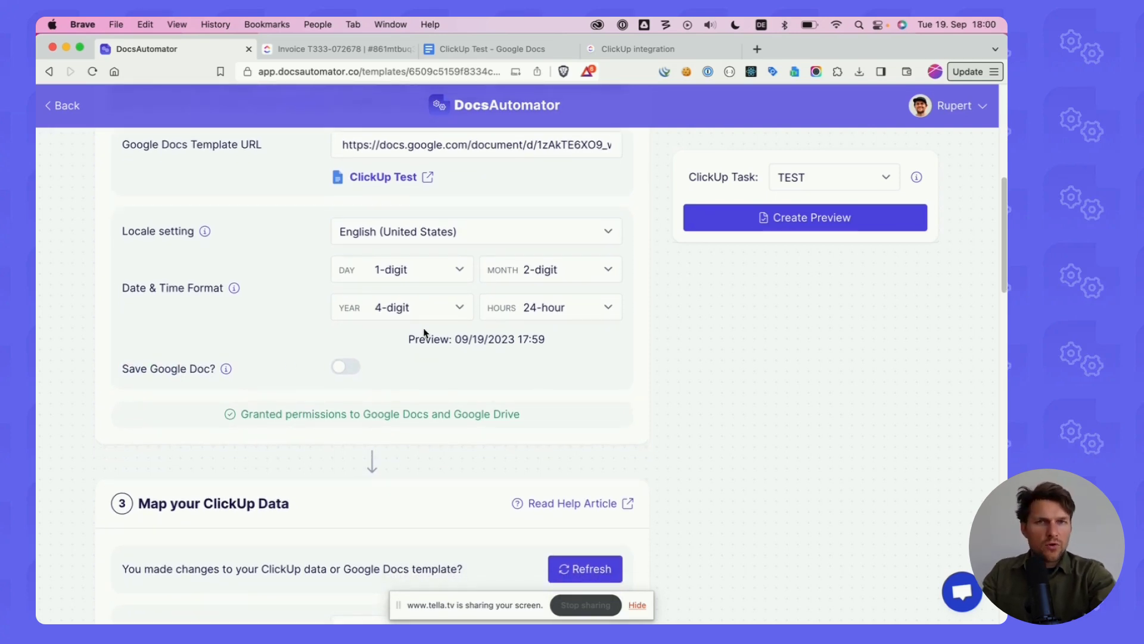
scroll(313, 322, down, 2)
scroll(238, 363, up, 3)
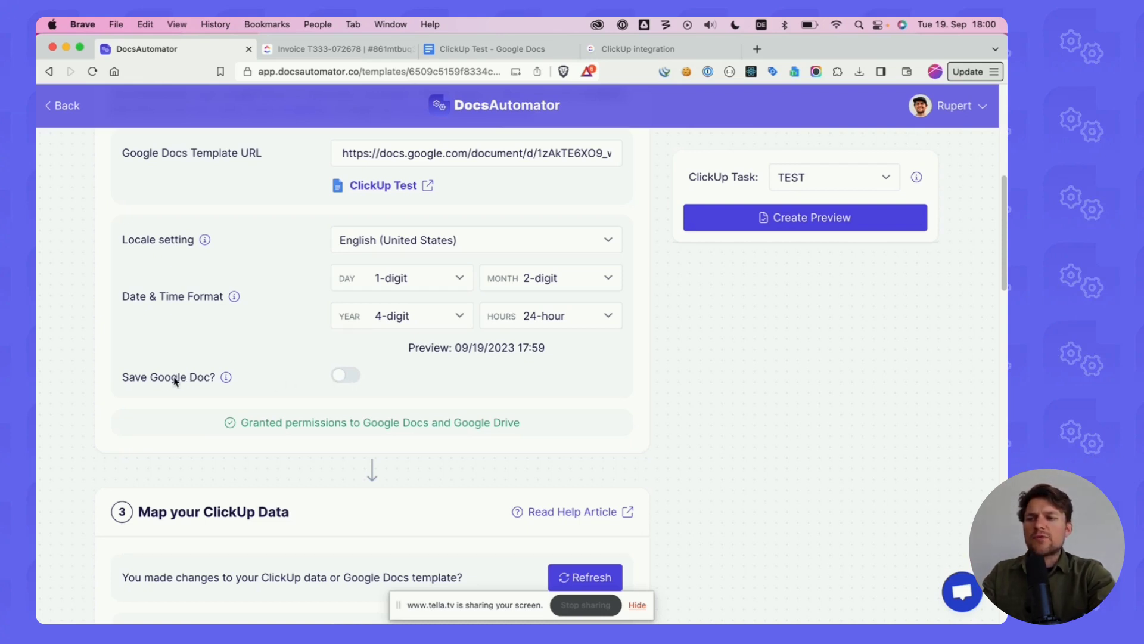
Try the Save Google Doc toggle, leaving it switched off
click(348, 380)
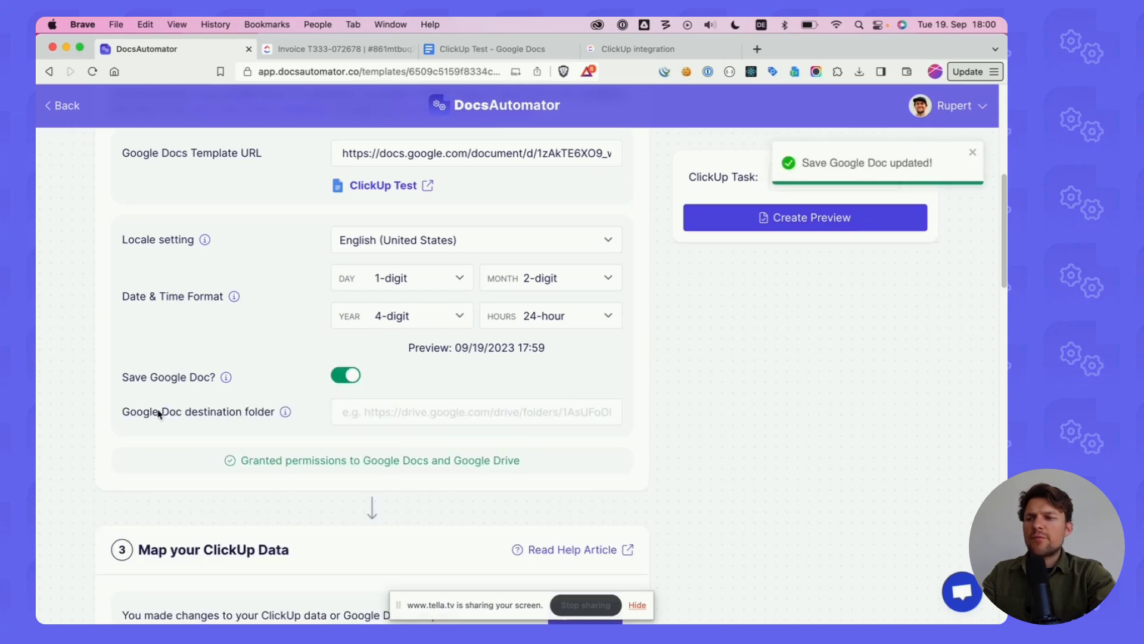
click(338, 375)
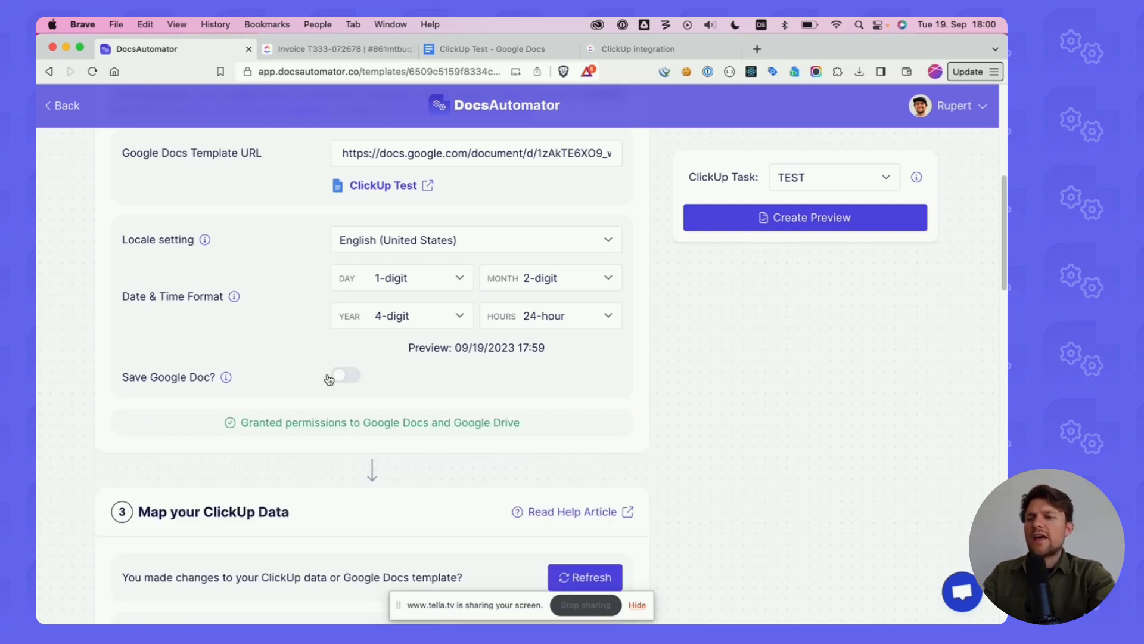
scroll(327, 376, down, 5)
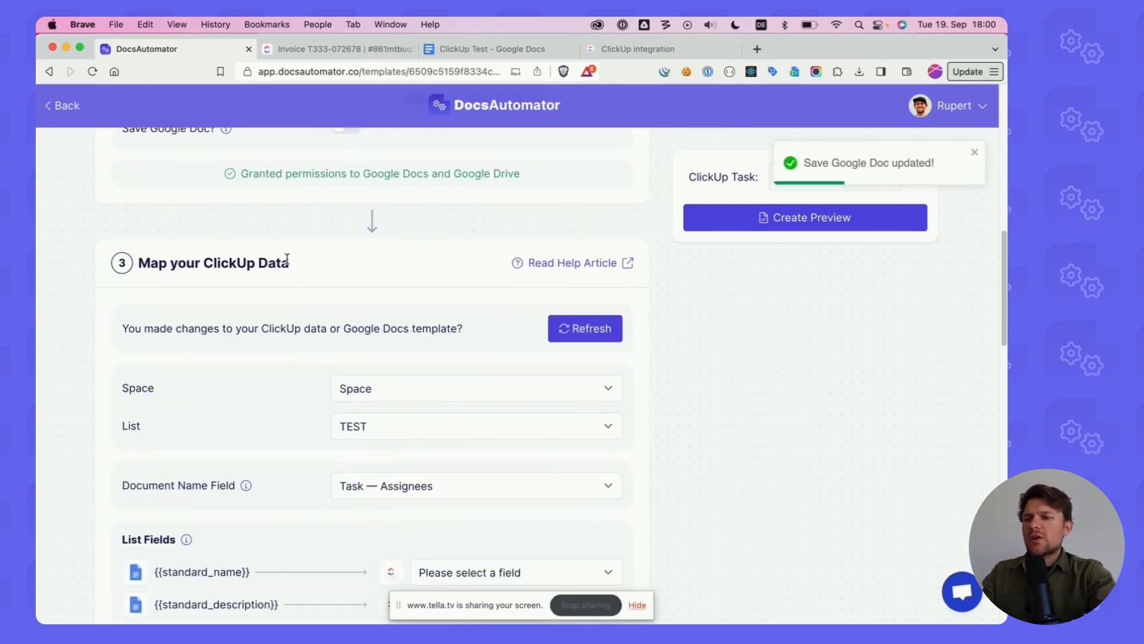
scroll(280, 262, down, 1)
scroll(270, 238, down, 3)
scroll(309, 225, up, 2)
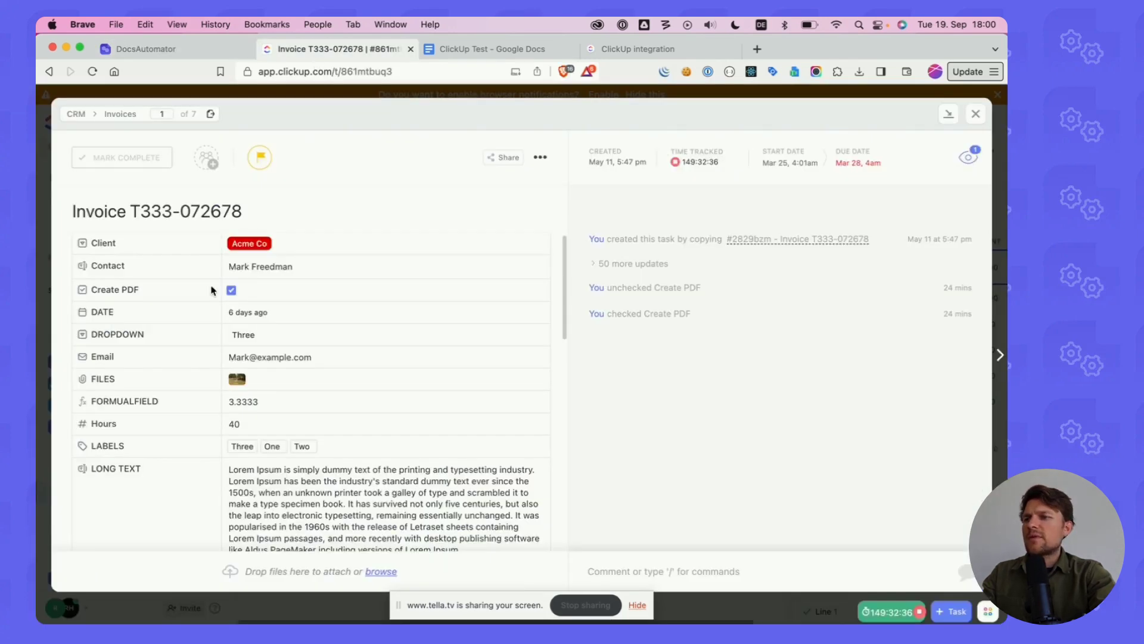
Close Invoice T333-072678 in ClickUp, reopen it briefly, then return to the Invoices list
click(37, 185)
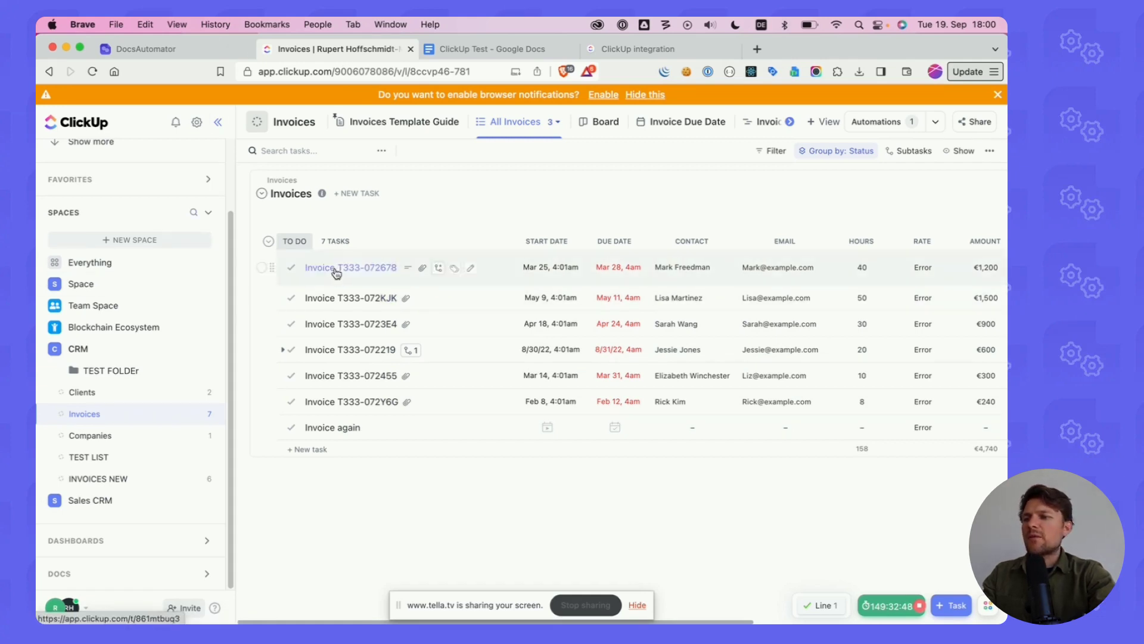
click(347, 269)
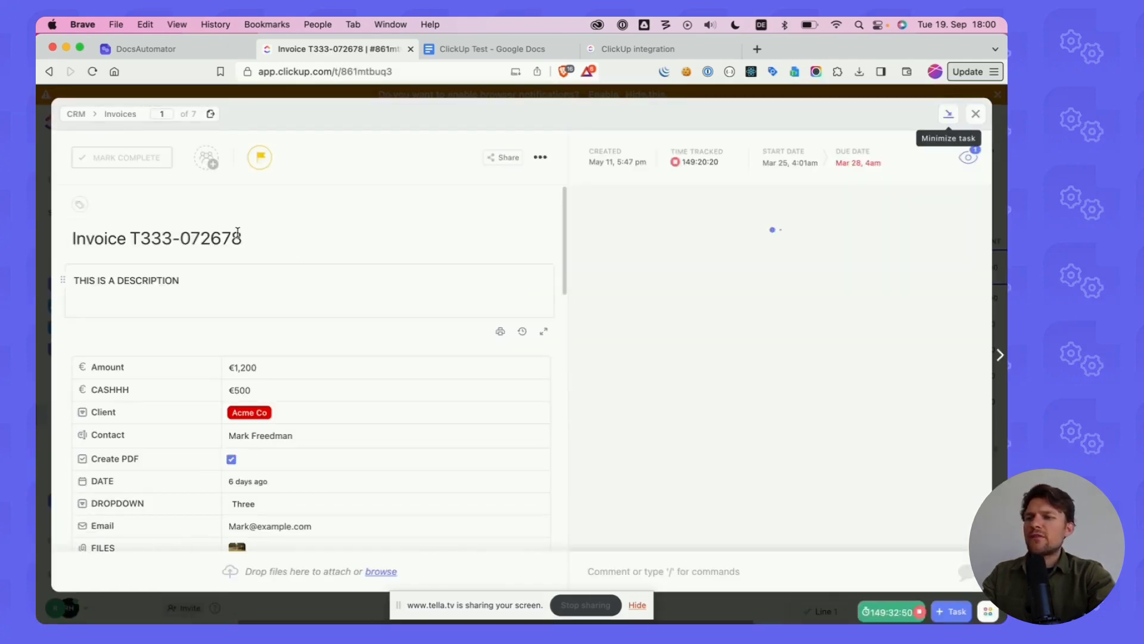
key(ctrl+shift+Tab)
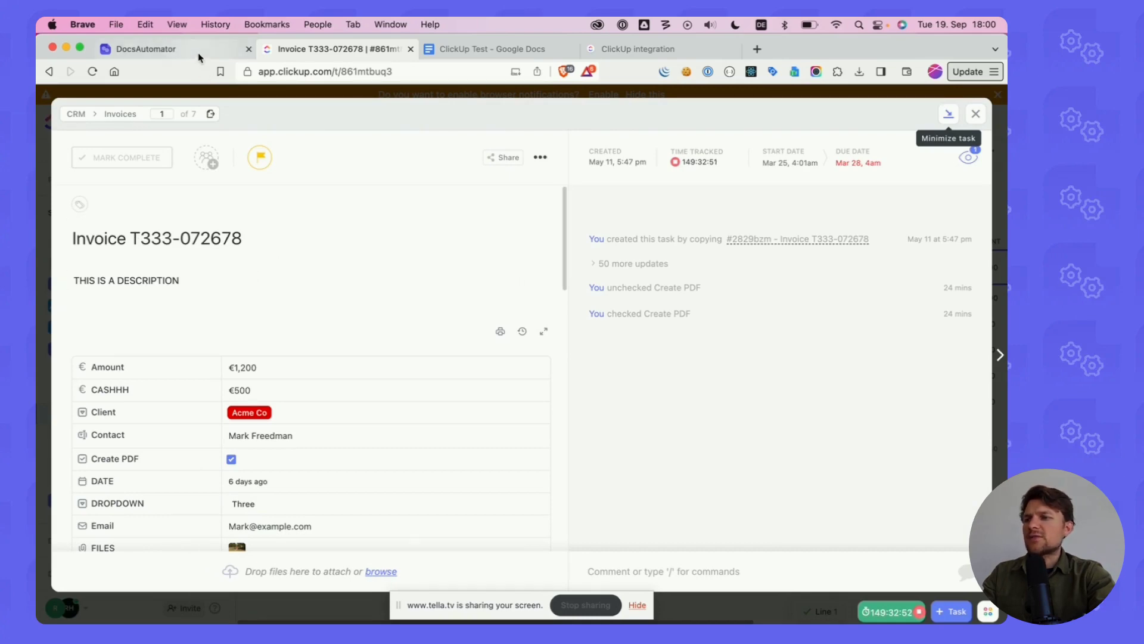
click(301, 52)
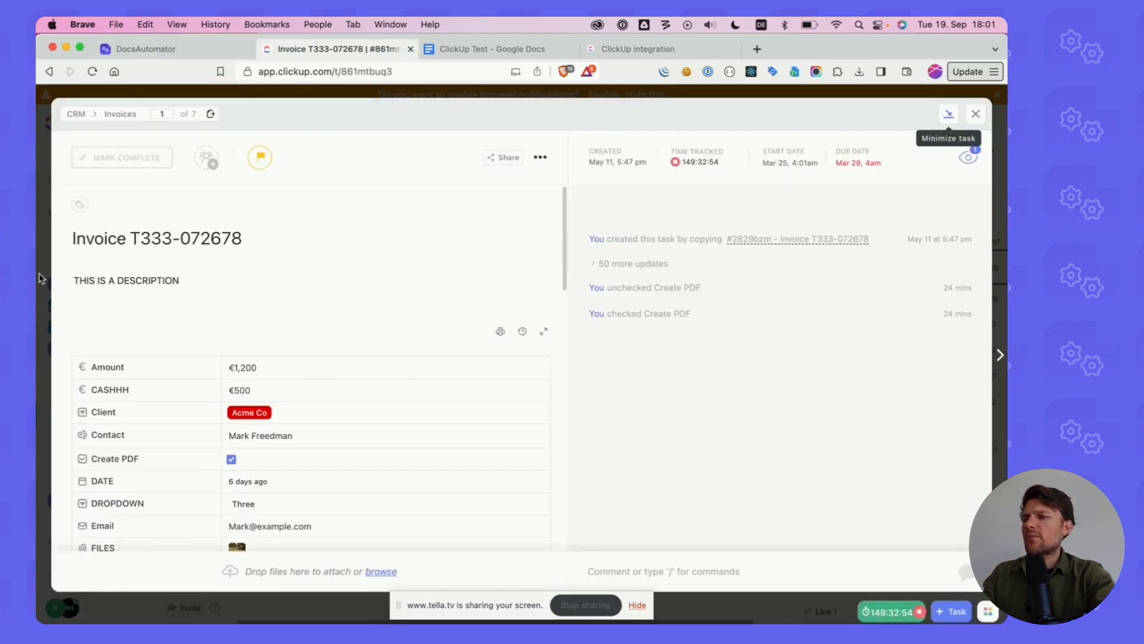
click(41, 277)
Set the ClickUp Space in the data mapping to CRM
click(161, 49)
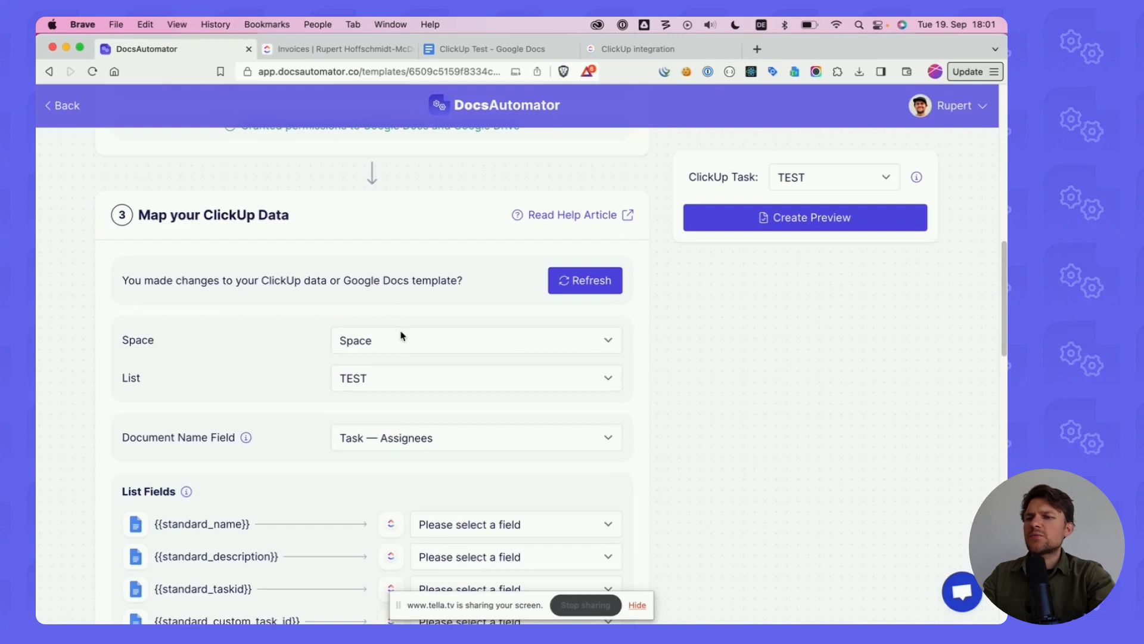
click(403, 338)
click(394, 396)
key(ctrl+Tab)
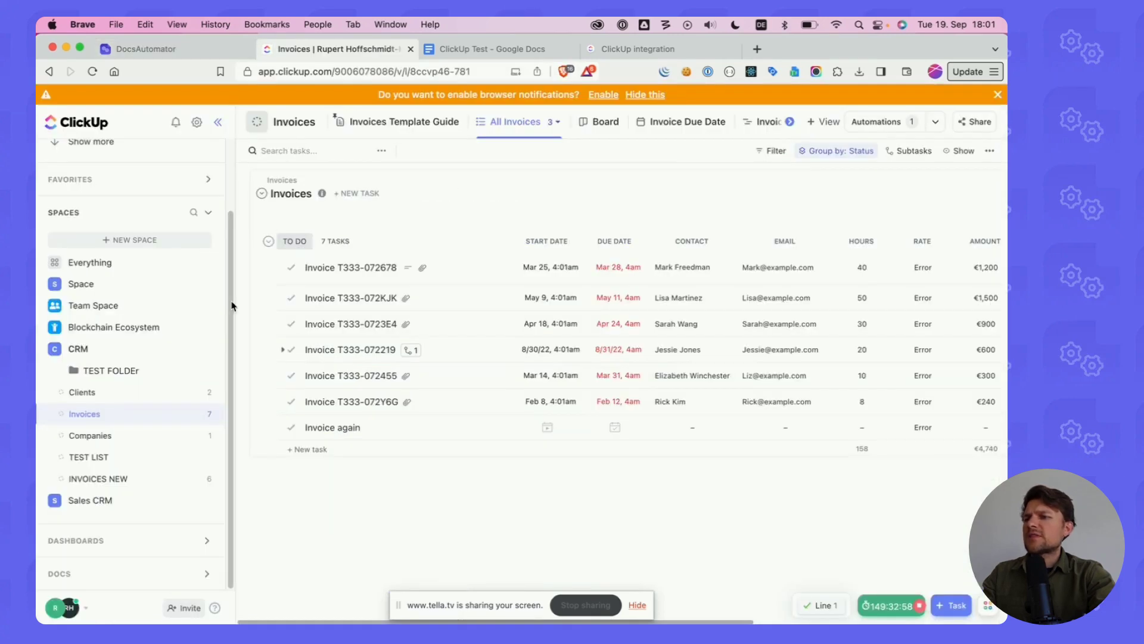
click(178, 49)
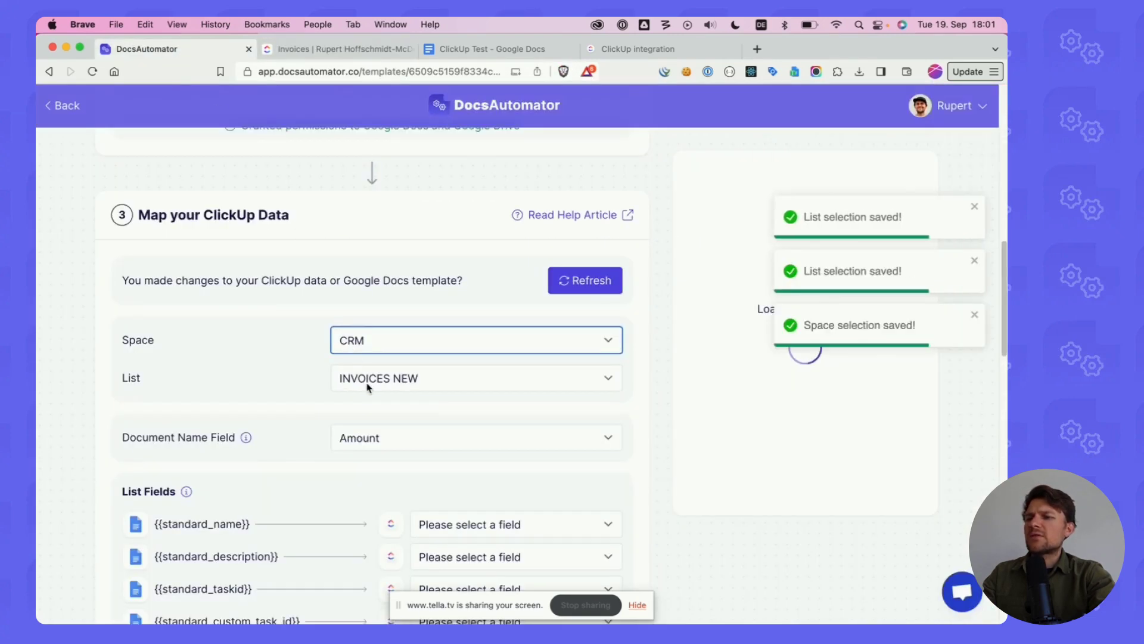
Choose Invoices as the ClickUp list and look over the {{standard_name}} field choices
click(417, 378)
click(357, 431)
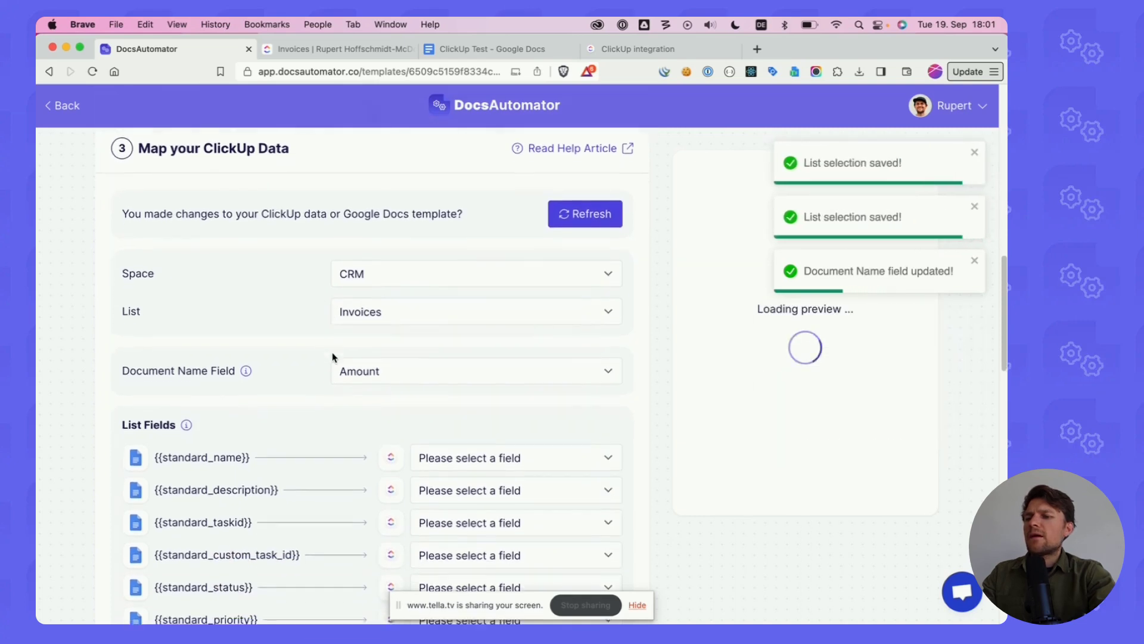
scroll(351, 352, down, 3)
click(470, 433)
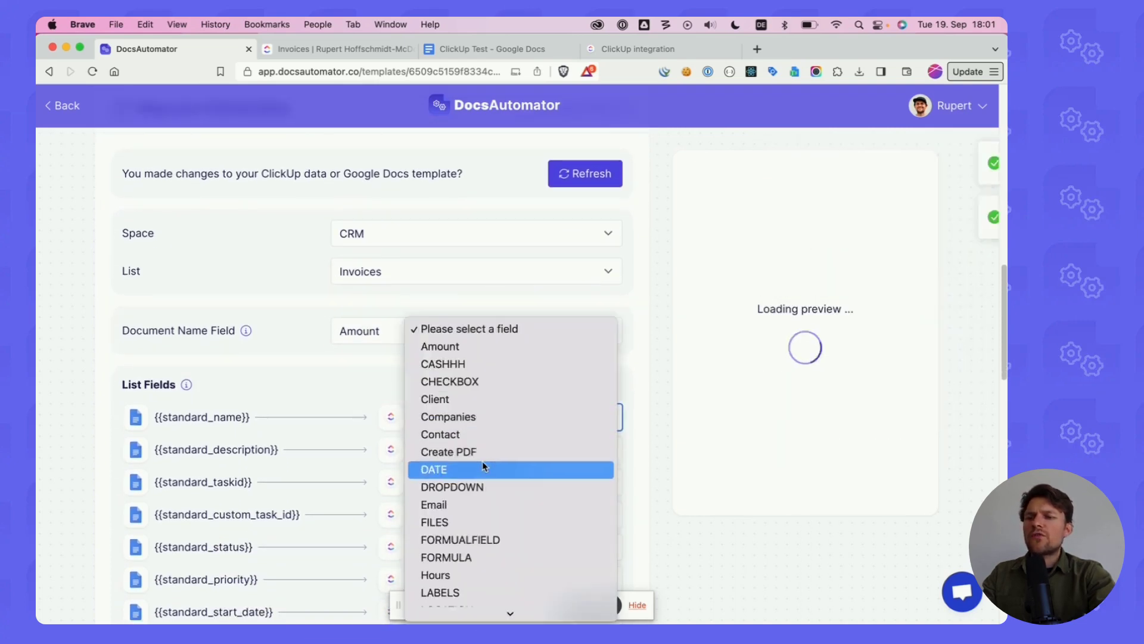
scroll(482, 460, down, 5)
click(382, 372)
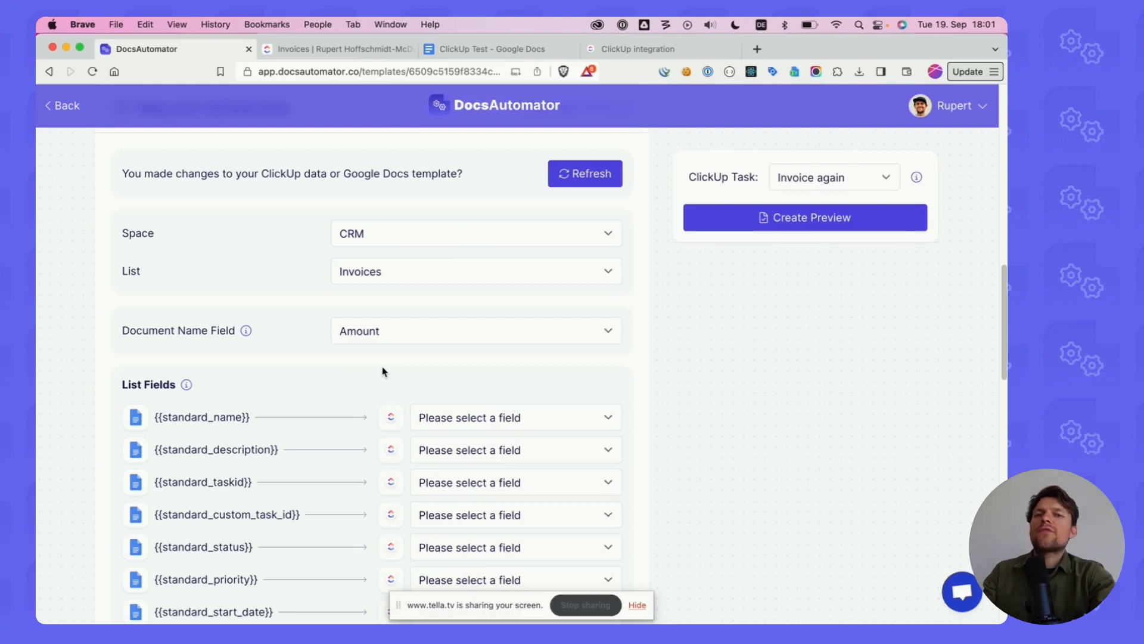
click(317, 50)
click(340, 265)
scroll(171, 311, down, 5)
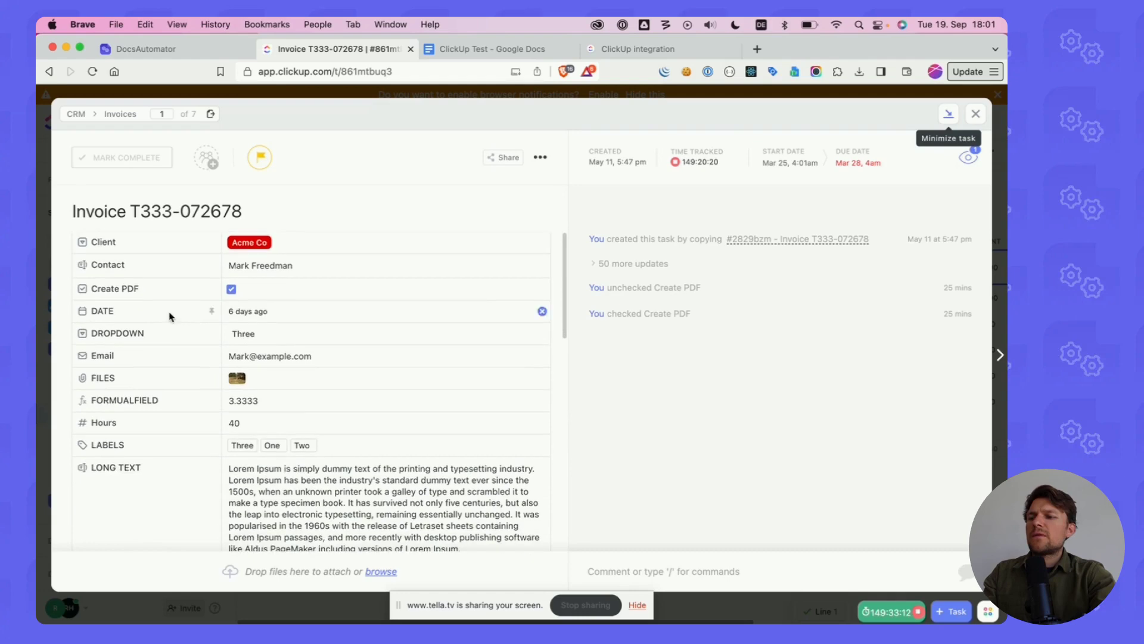
scroll(121, 382, up, 2)
scroll(121, 382, down, 4)
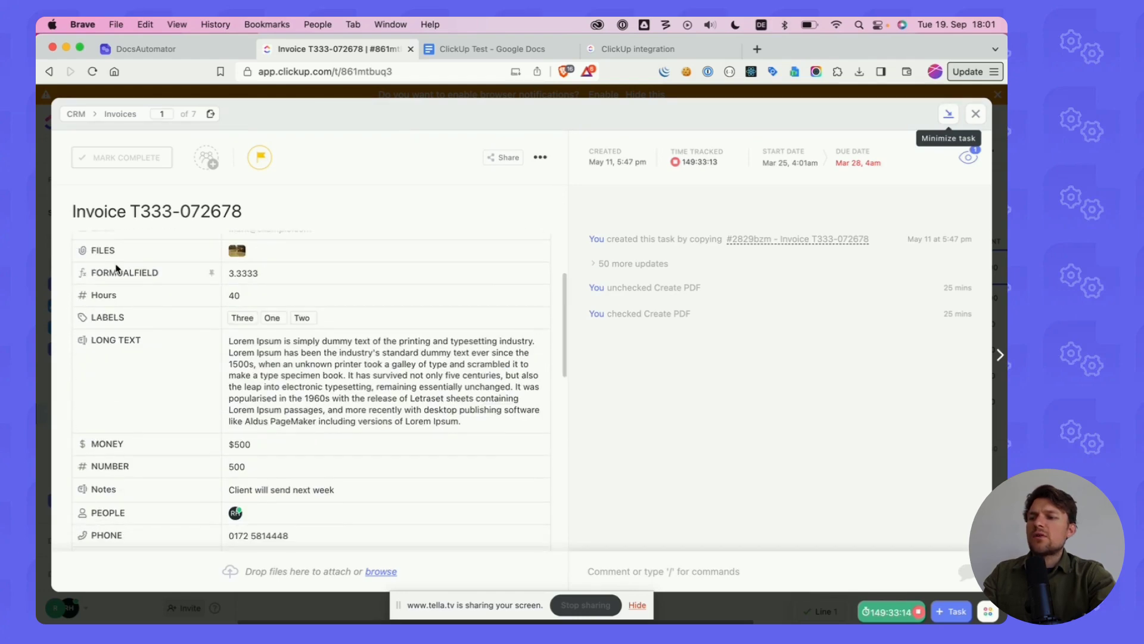
scroll(116, 397, up, 2)
click(41, 295)
click(146, 49)
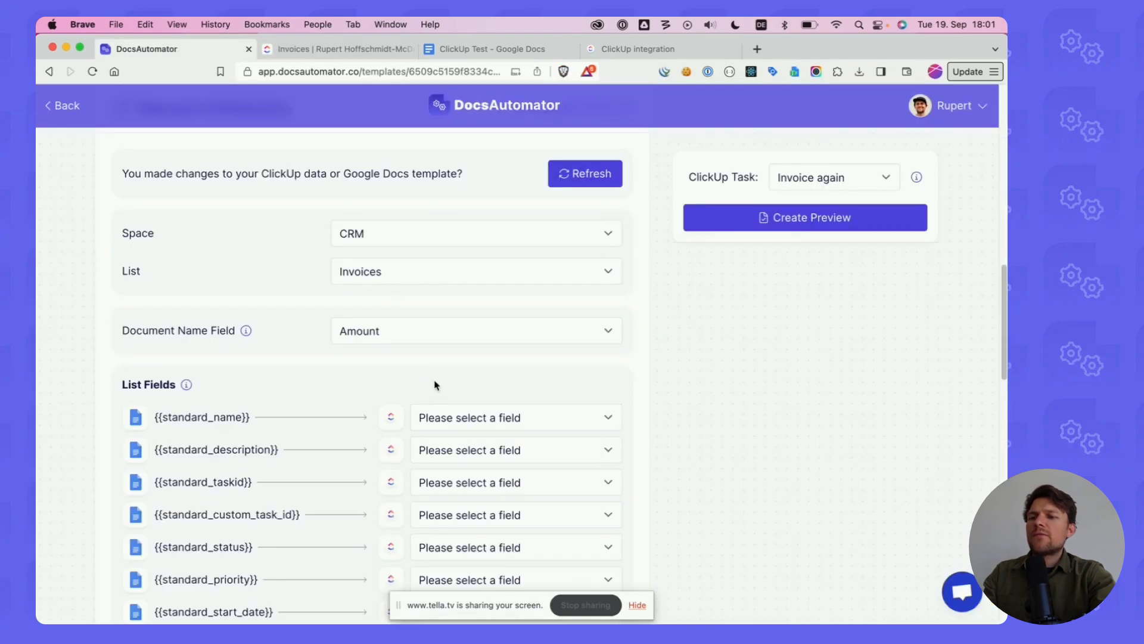
click(442, 412)
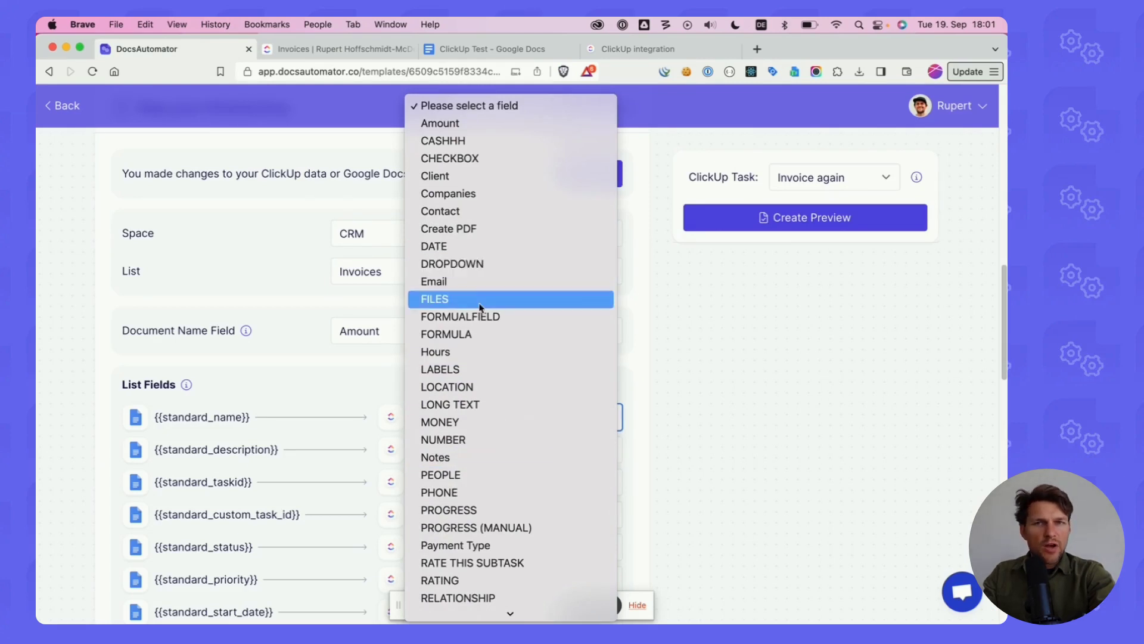
scroll(486, 270, down, 5)
scroll(487, 270, up, 5)
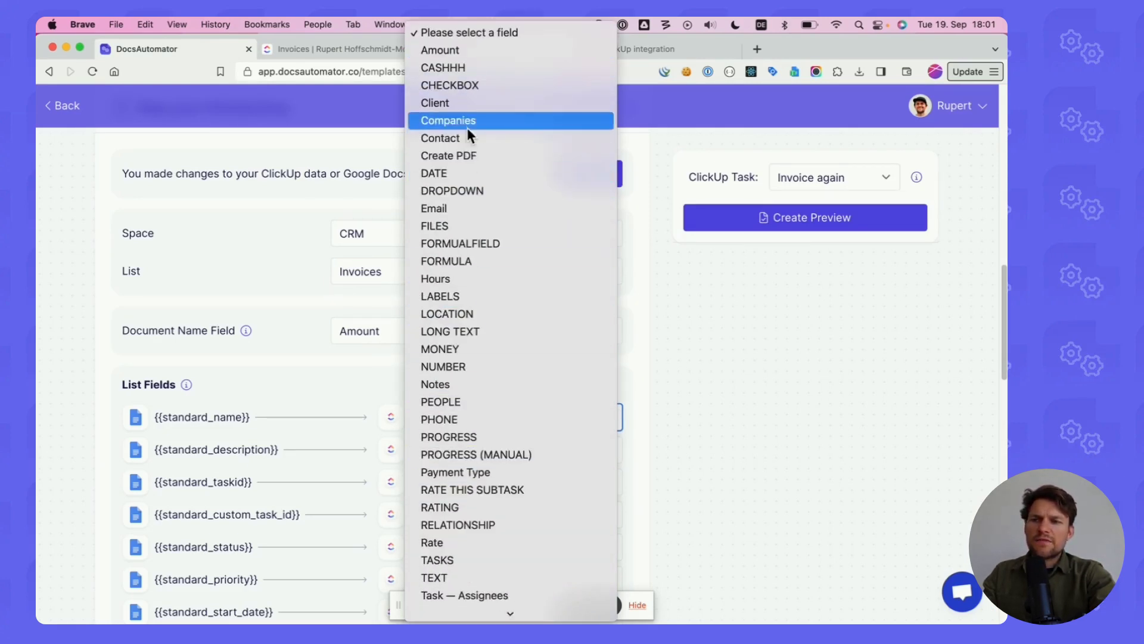
scroll(473, 282, down, 1)
scroll(473, 282, down, 5)
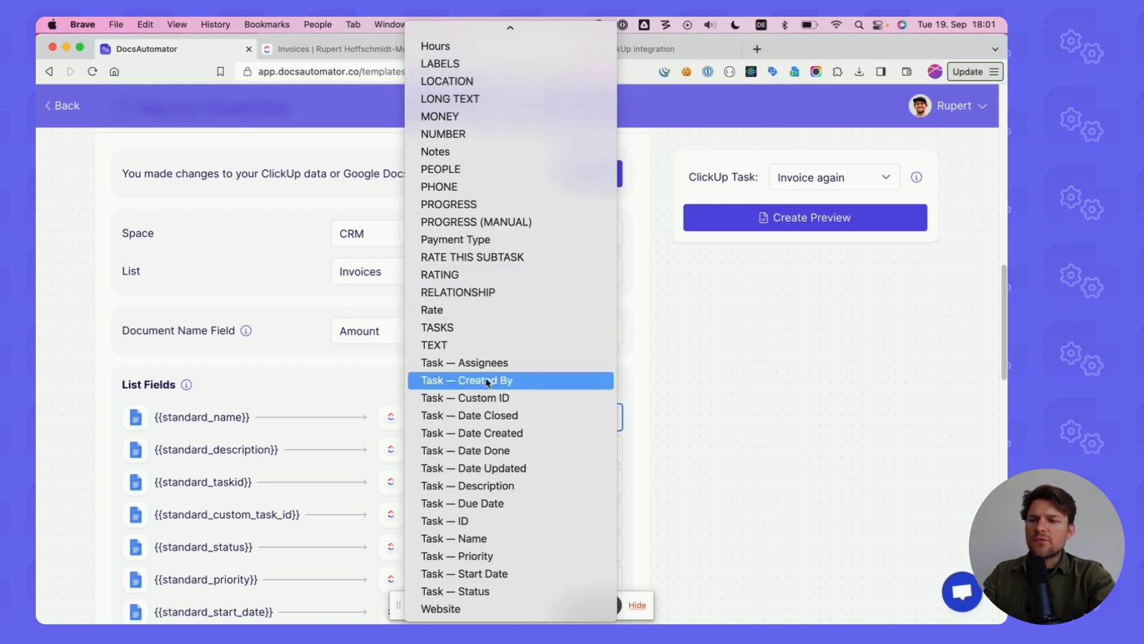
Change the Document Name Field from Amount to Task — Name
click(383, 368)
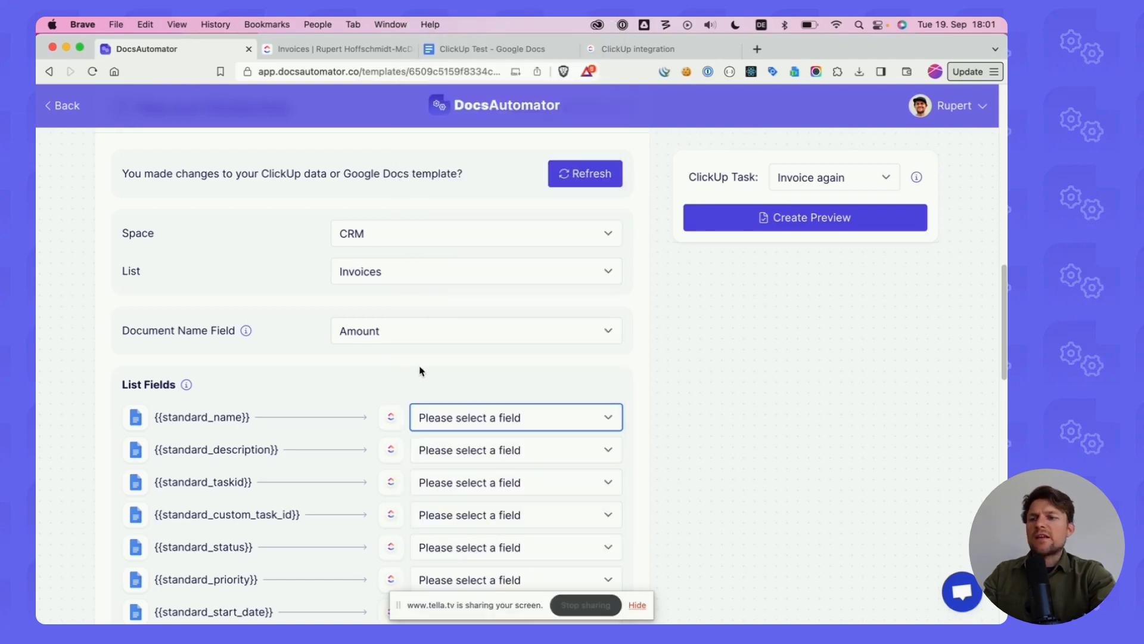
scroll(408, 389, down, 1)
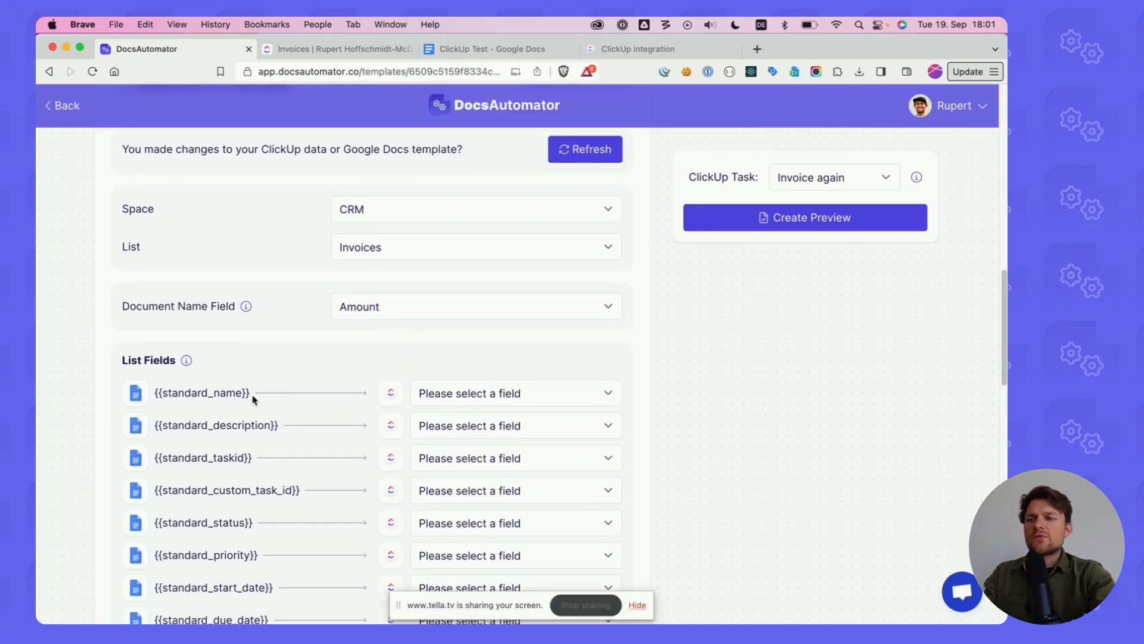
drag(252, 399, 163, 393)
click(187, 397)
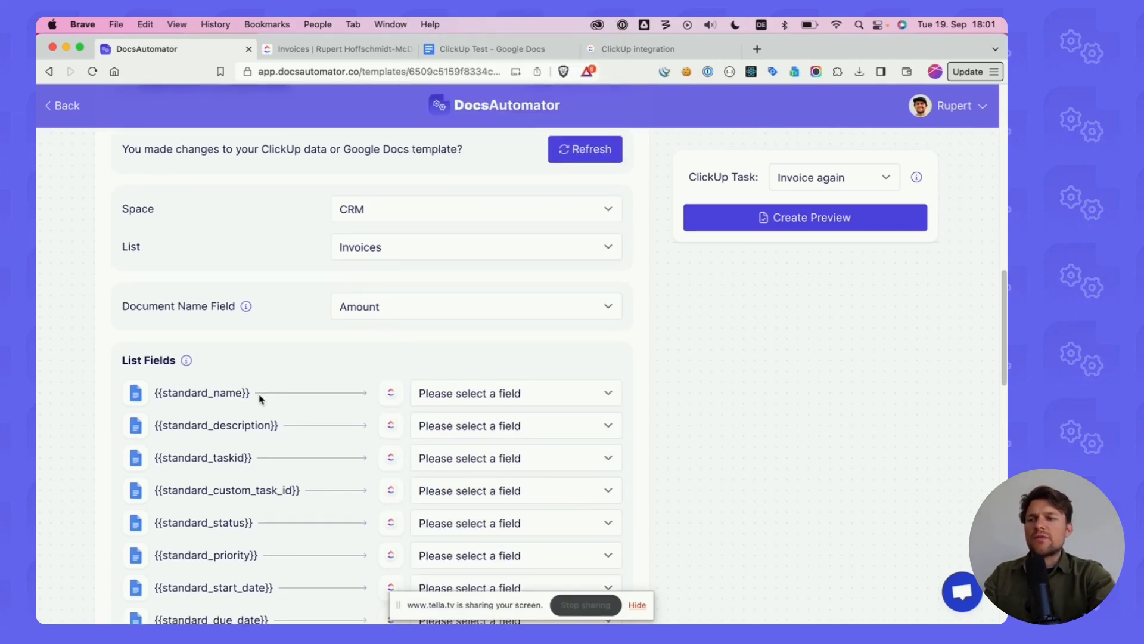
drag(124, 307, 223, 306)
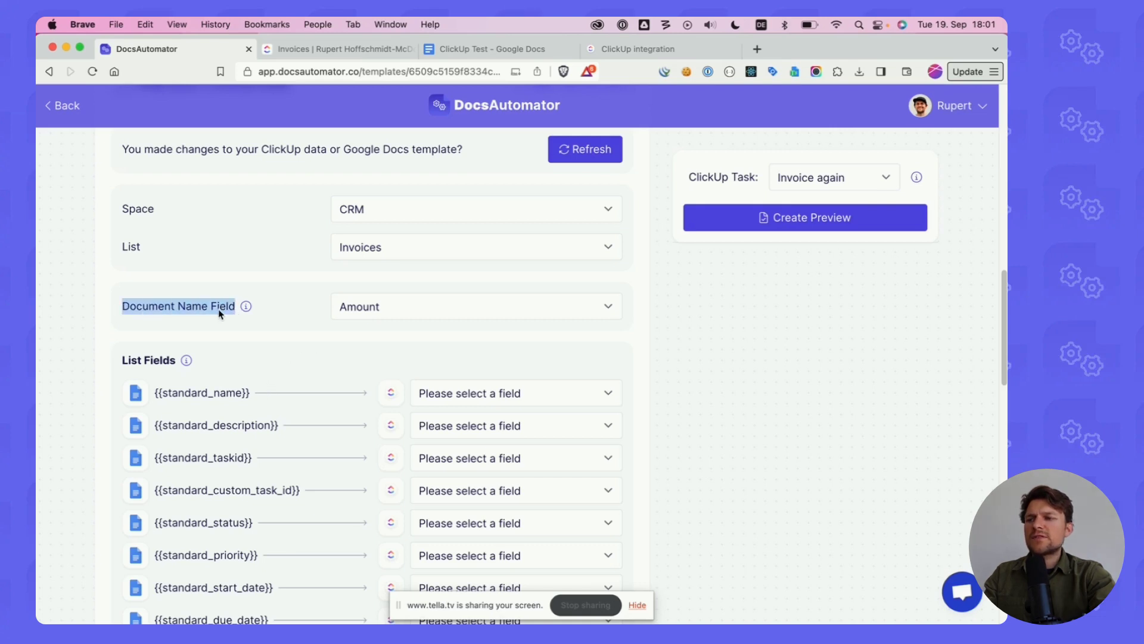
click(209, 306)
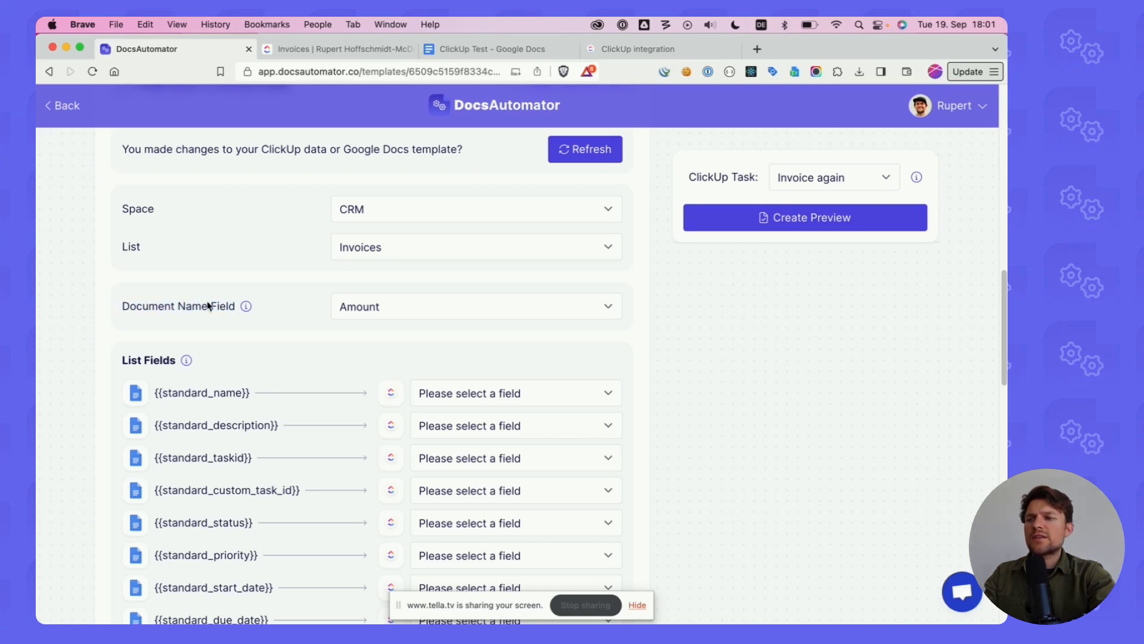
click(364, 317)
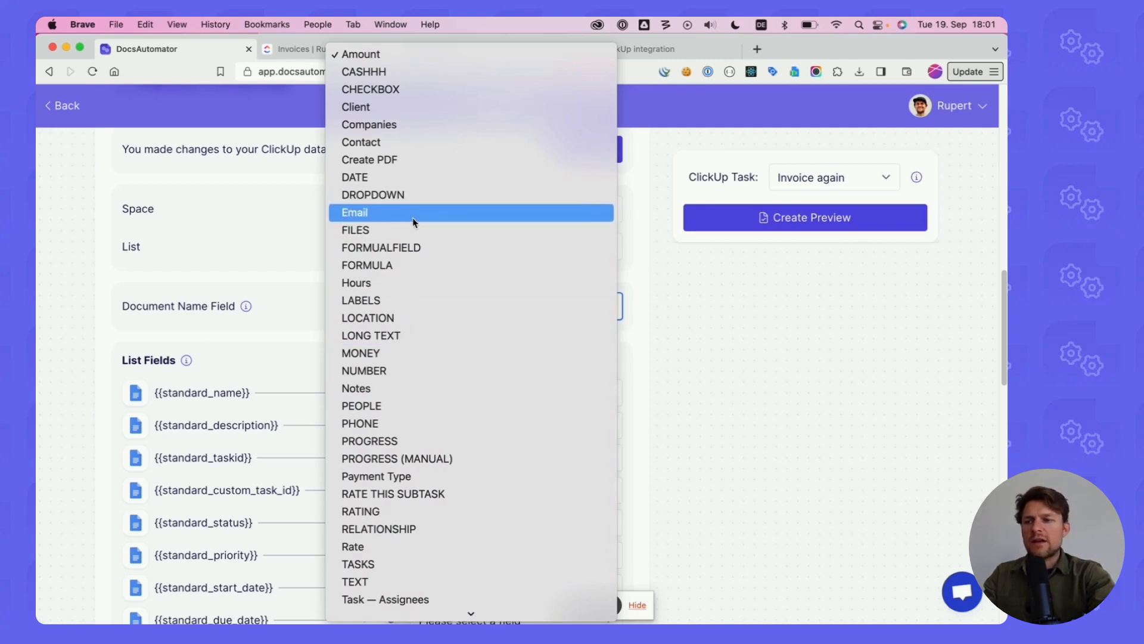
scroll(438, 537, down, 5)
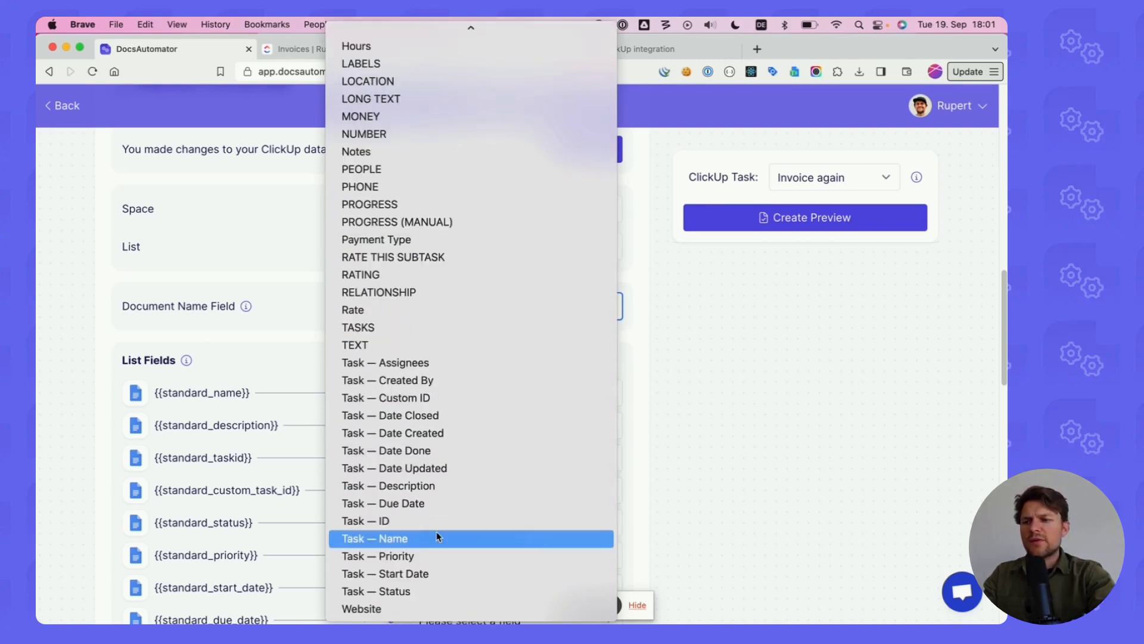
click(394, 540)
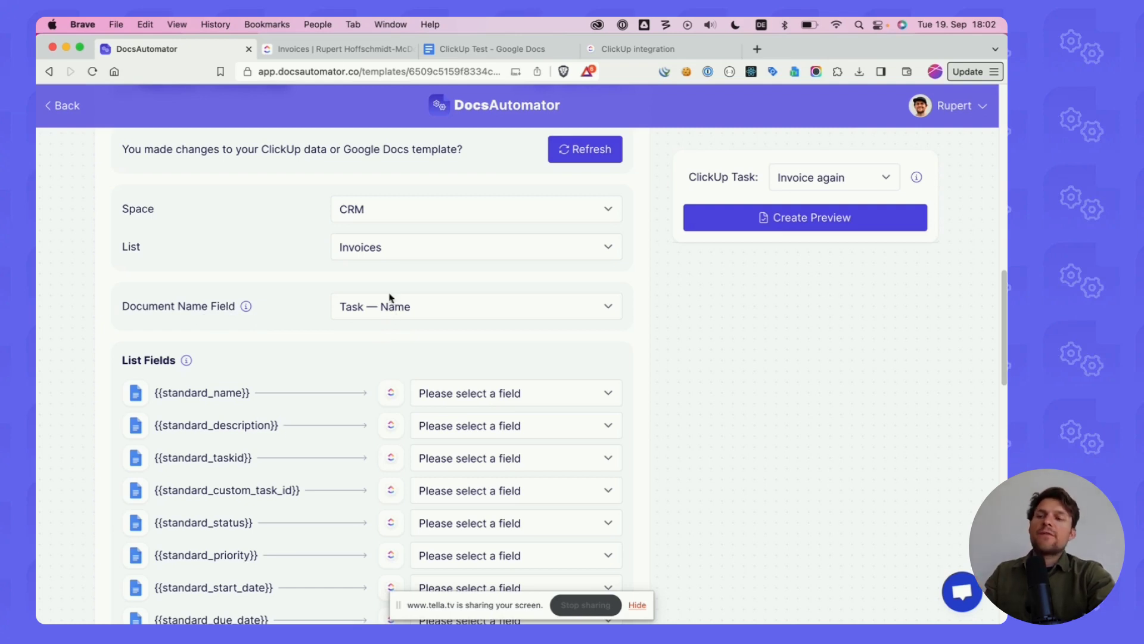
scroll(365, 338, down, 3)
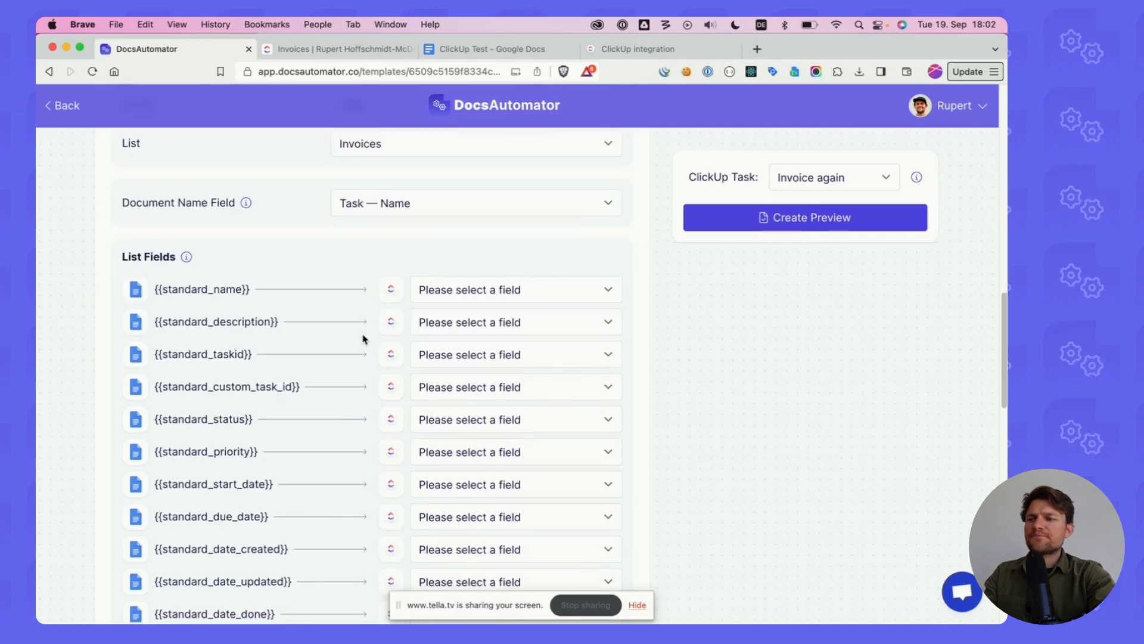
Map standard_name, standard_description and standard_taskid to Task — Name, Task — Description and Task — ID
click(449, 276)
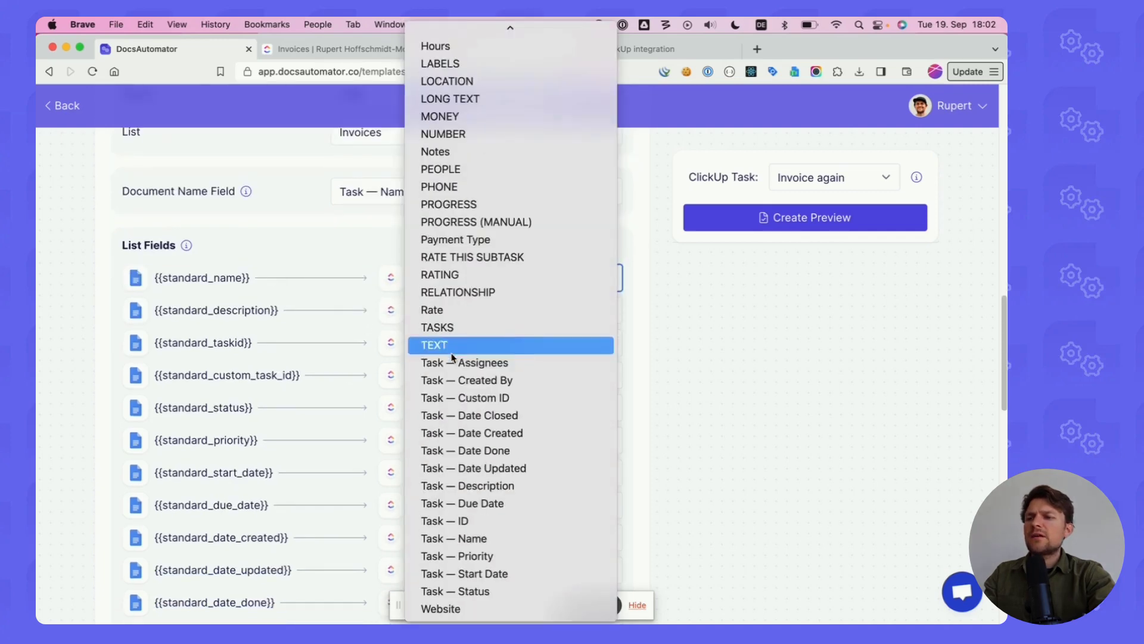
click(476, 540)
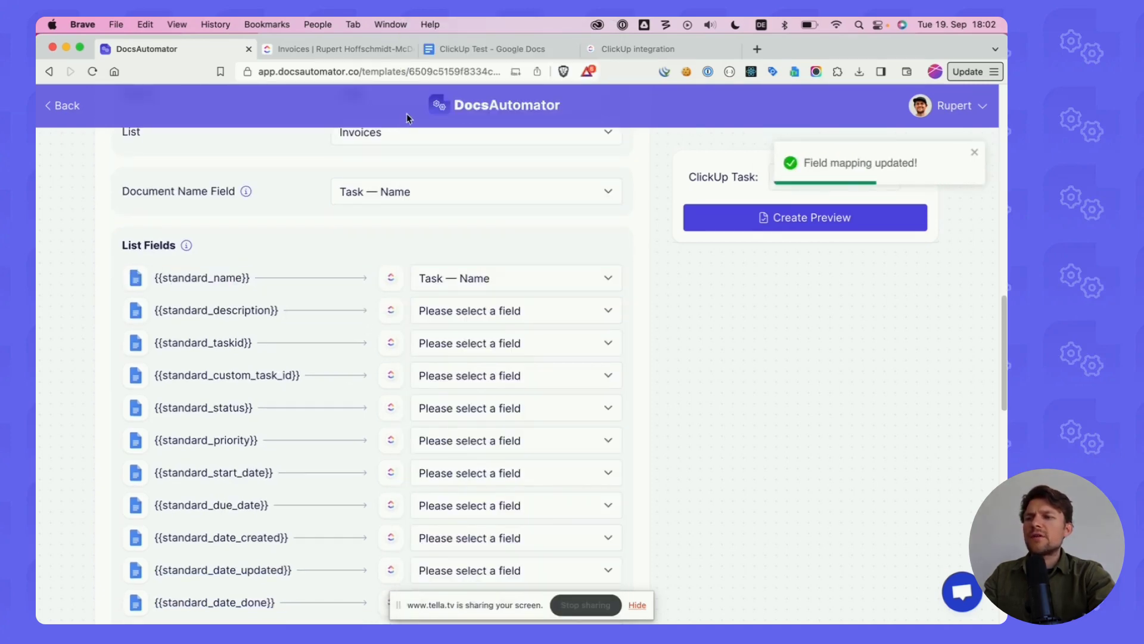
click(444, 51)
double_click(424, 270)
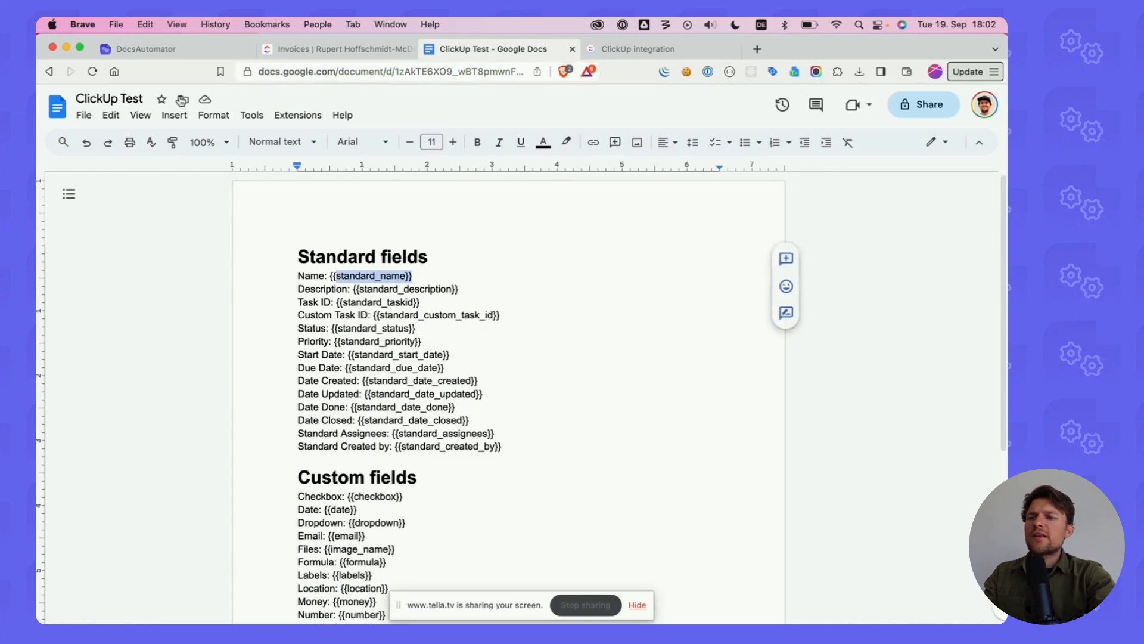
key(super+1)
click(437, 315)
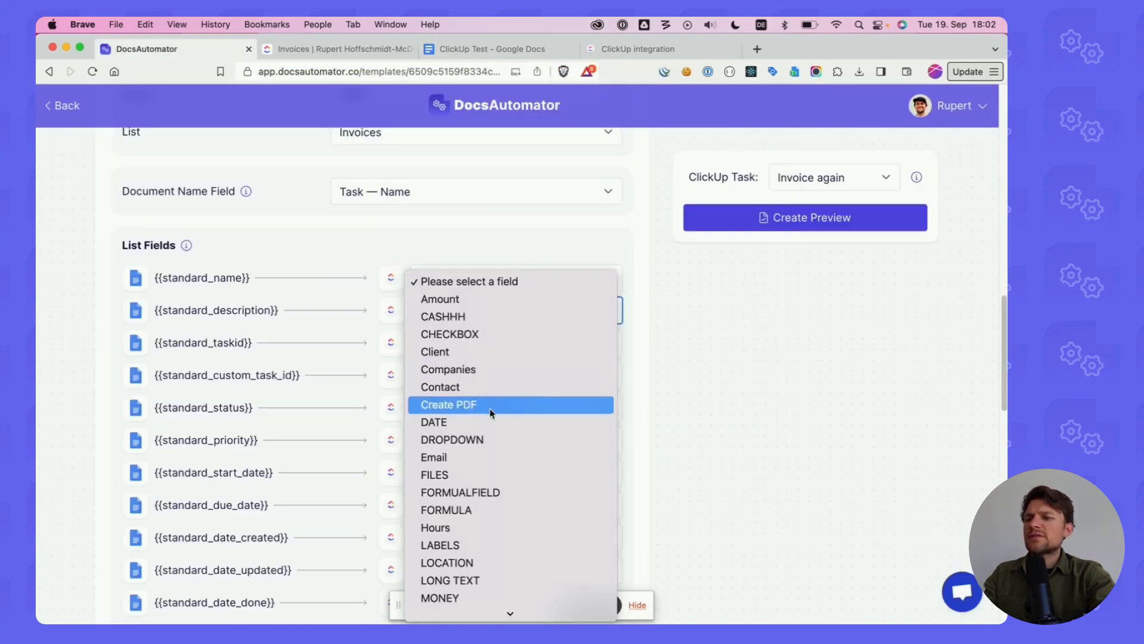
scroll(491, 514, down, 5)
click(494, 485)
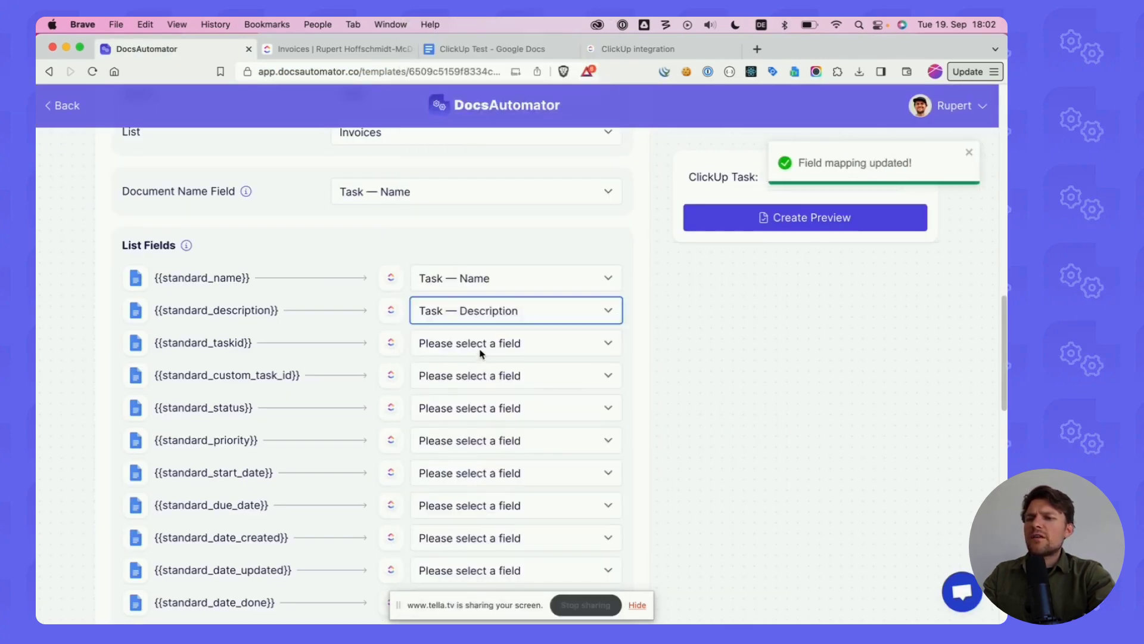
click(444, 343)
click(468, 516)
scroll(435, 365, down, 8)
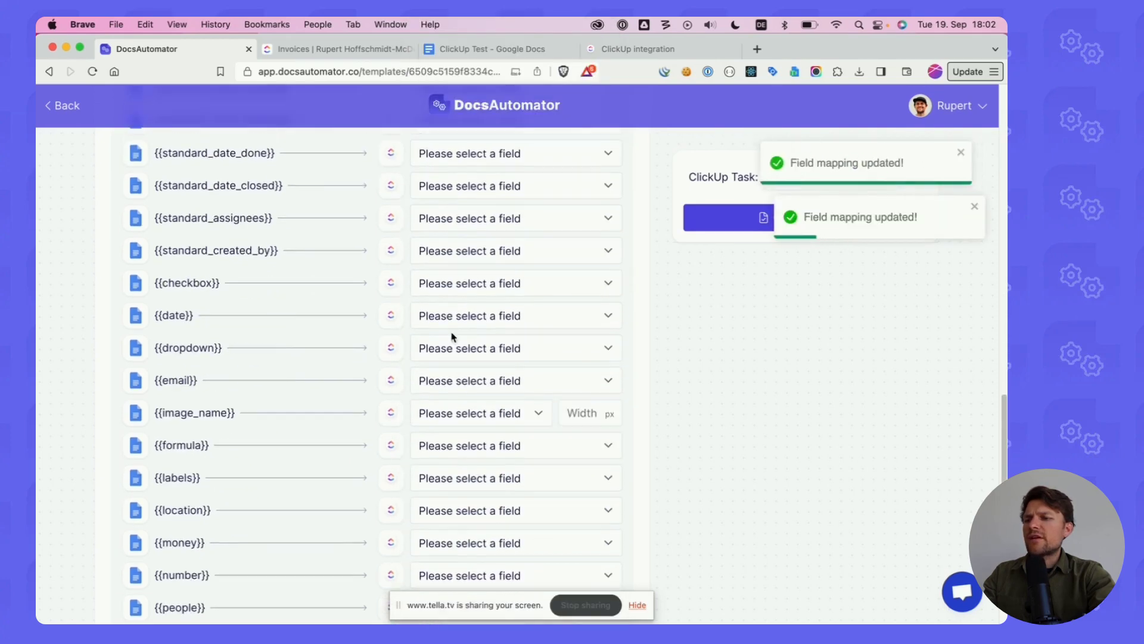
scroll(452, 335, up, 2)
scroll(378, 310, down, 1)
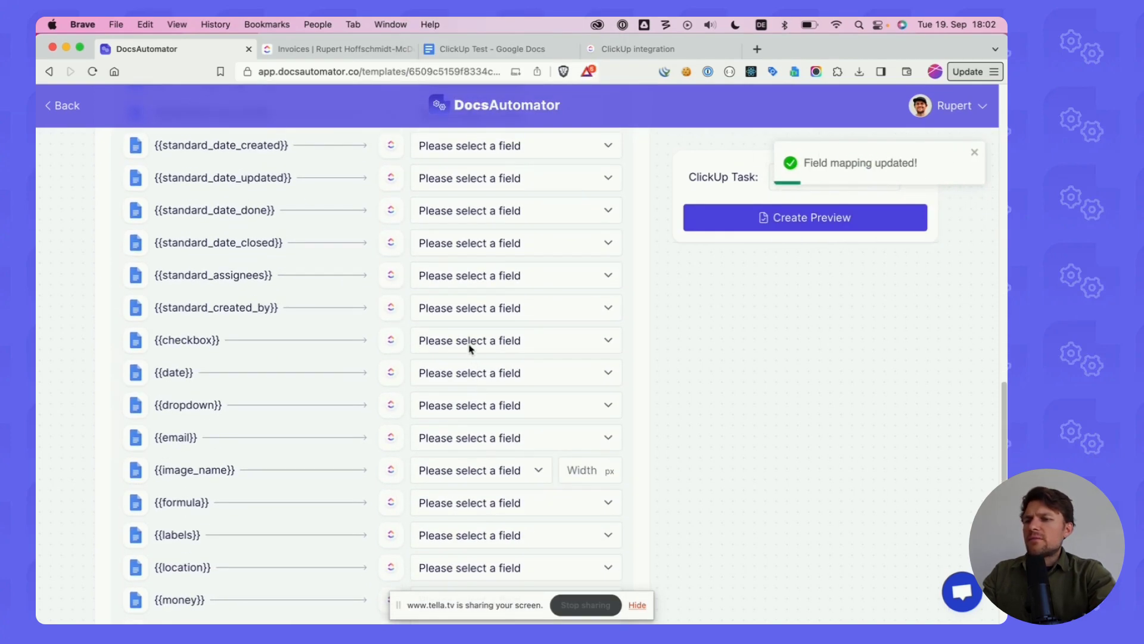
Map {{checkbox}} to the CHECKBOX field and {{date}} to Task — Due Date
click(435, 347)
click(466, 364)
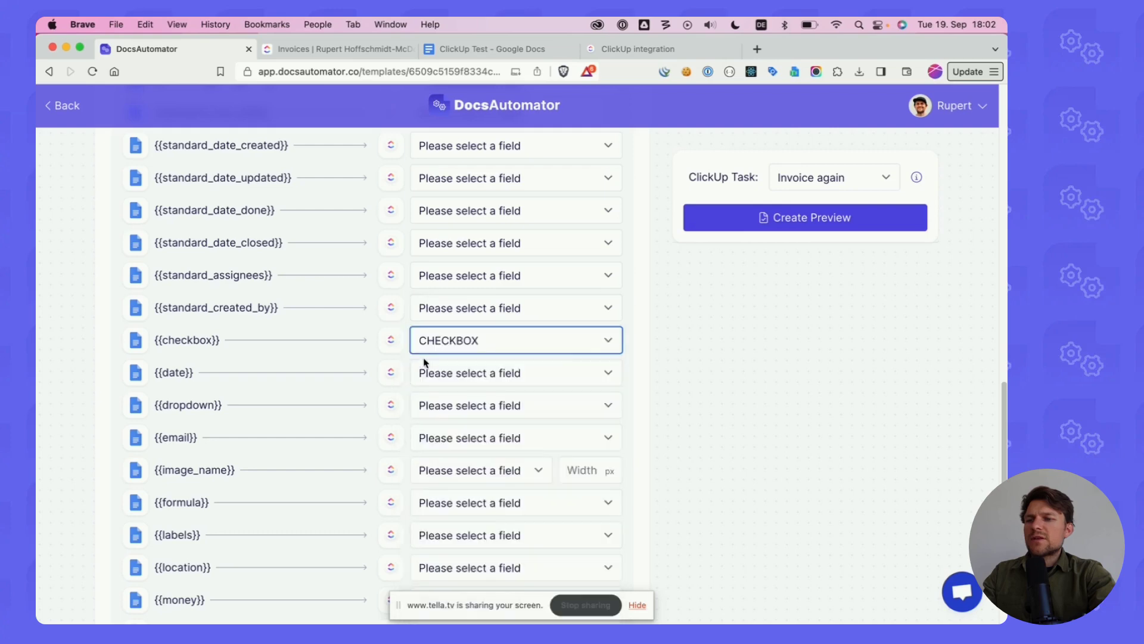
scroll(358, 358, down, 2)
click(468, 325)
scroll(471, 404, down, 6)
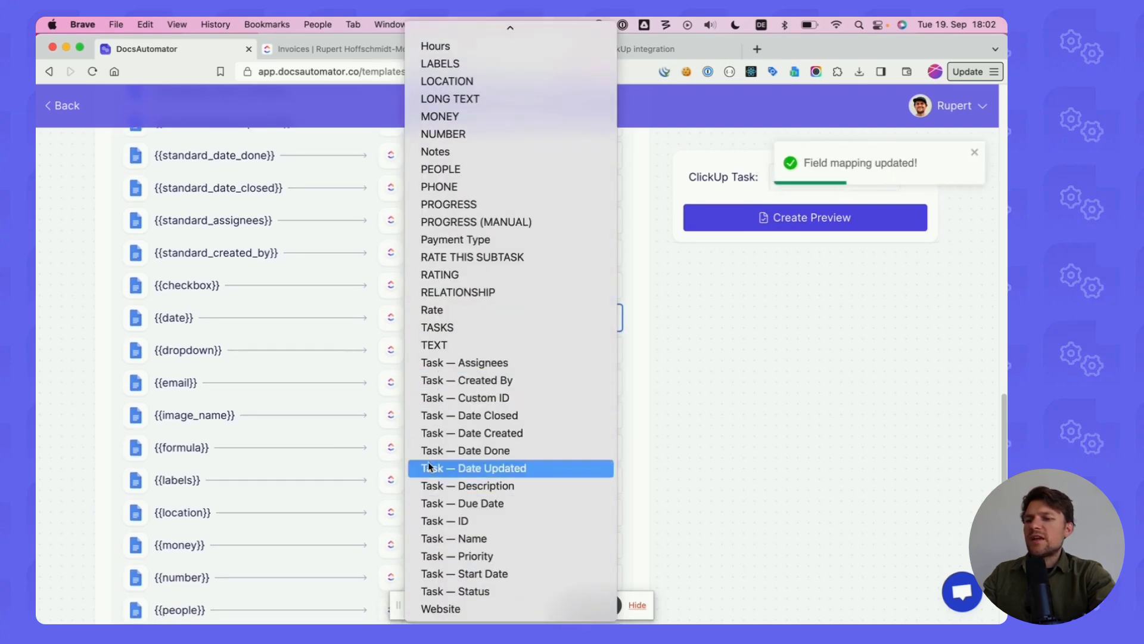
click(484, 505)
scroll(421, 311, down, 3)
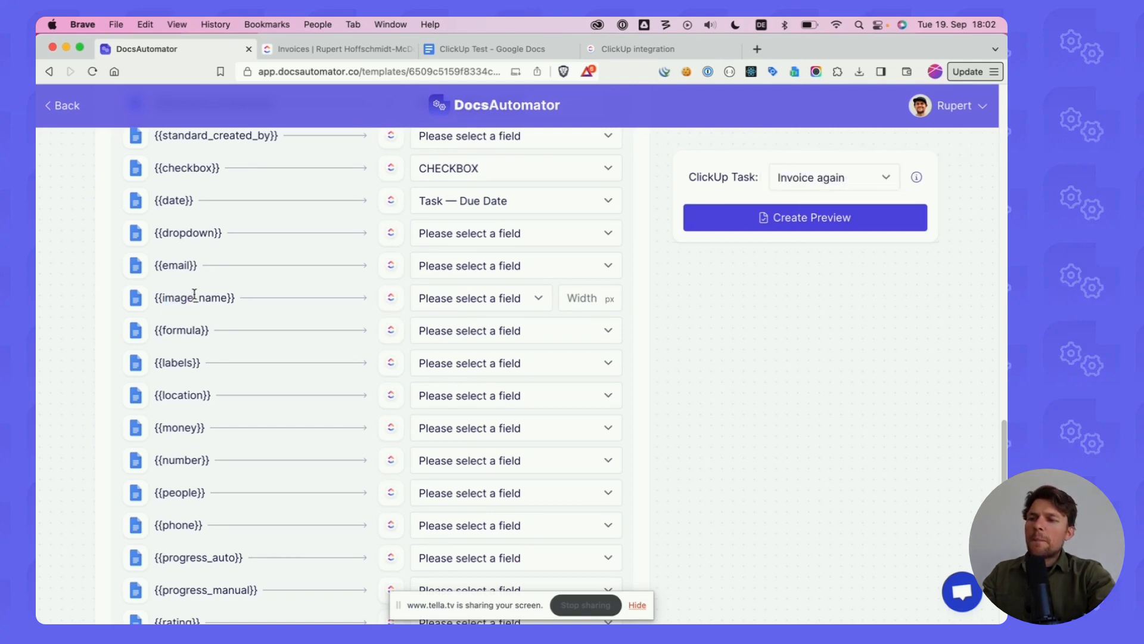
drag(194, 296, 180, 300)
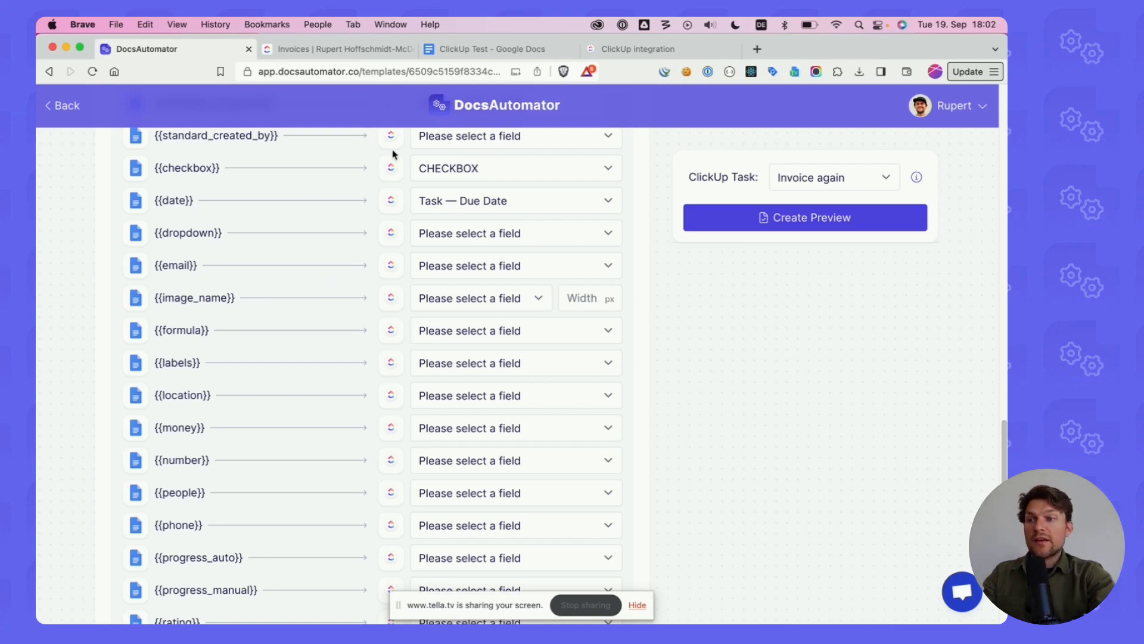
click(337, 50)
click(334, 263)
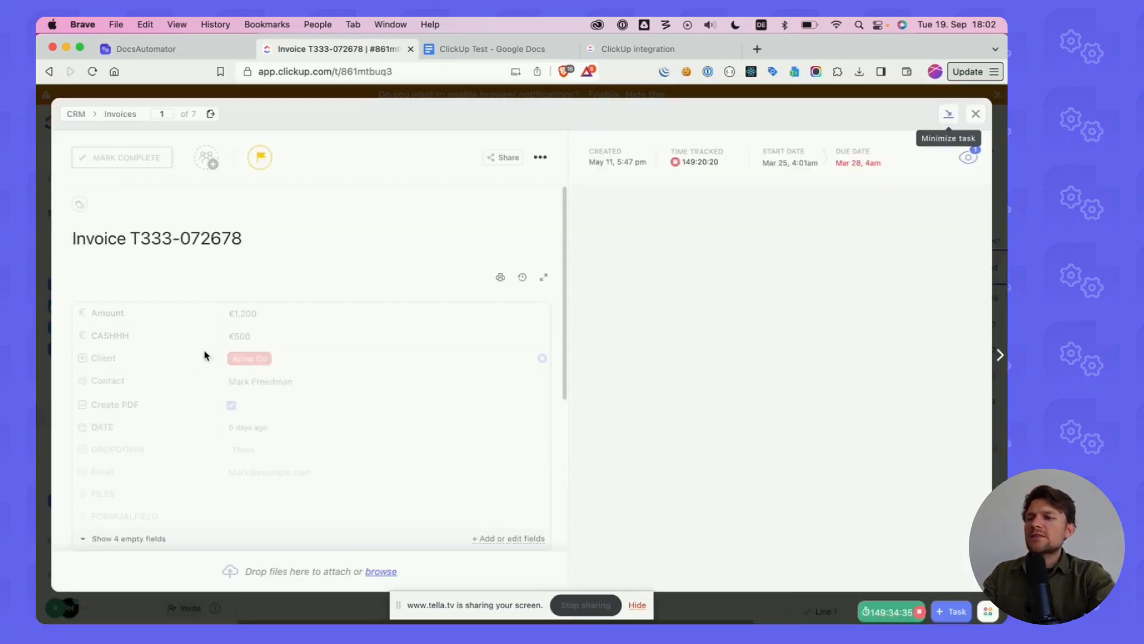
scroll(133, 373, down, 3)
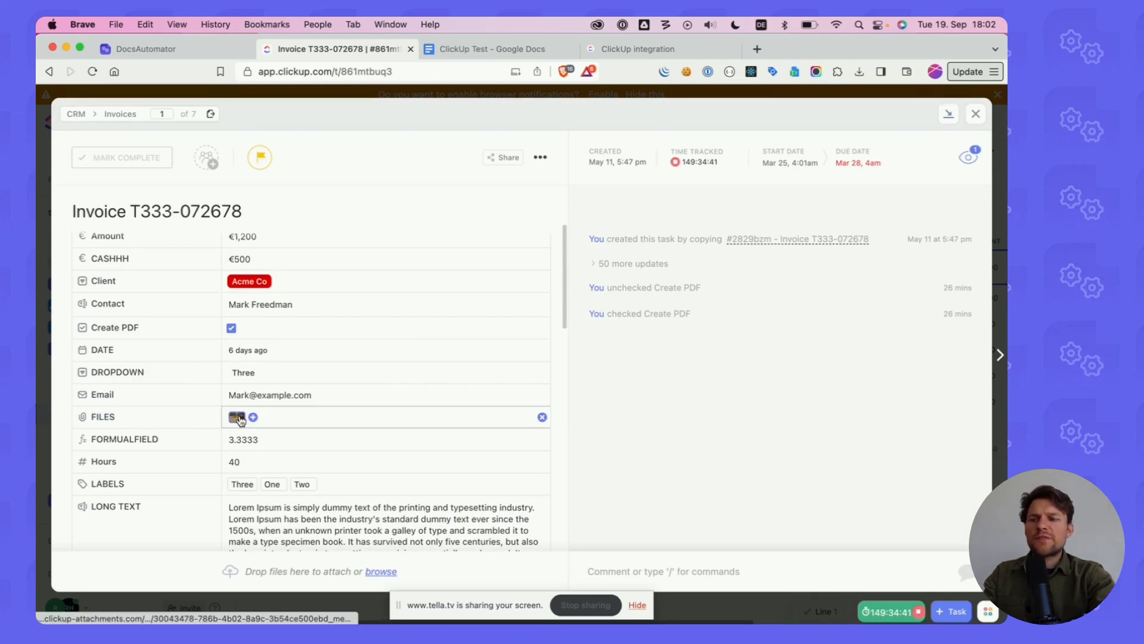
click(179, 49)
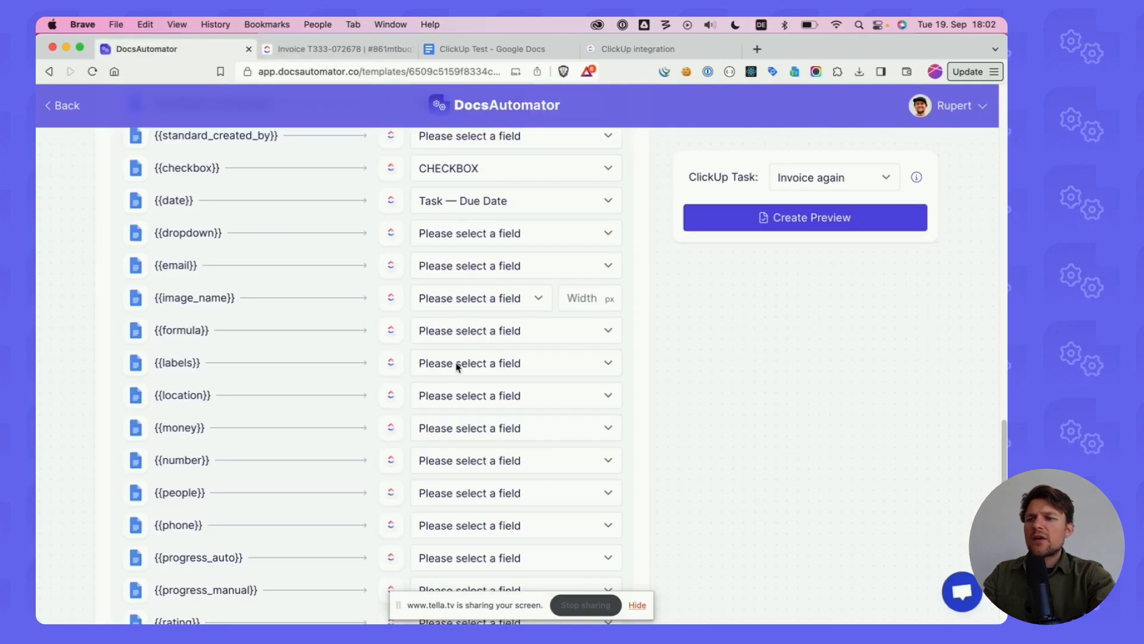
Map {{image_name}} to the FILES attachment field with a 200 px image width
click(461, 299)
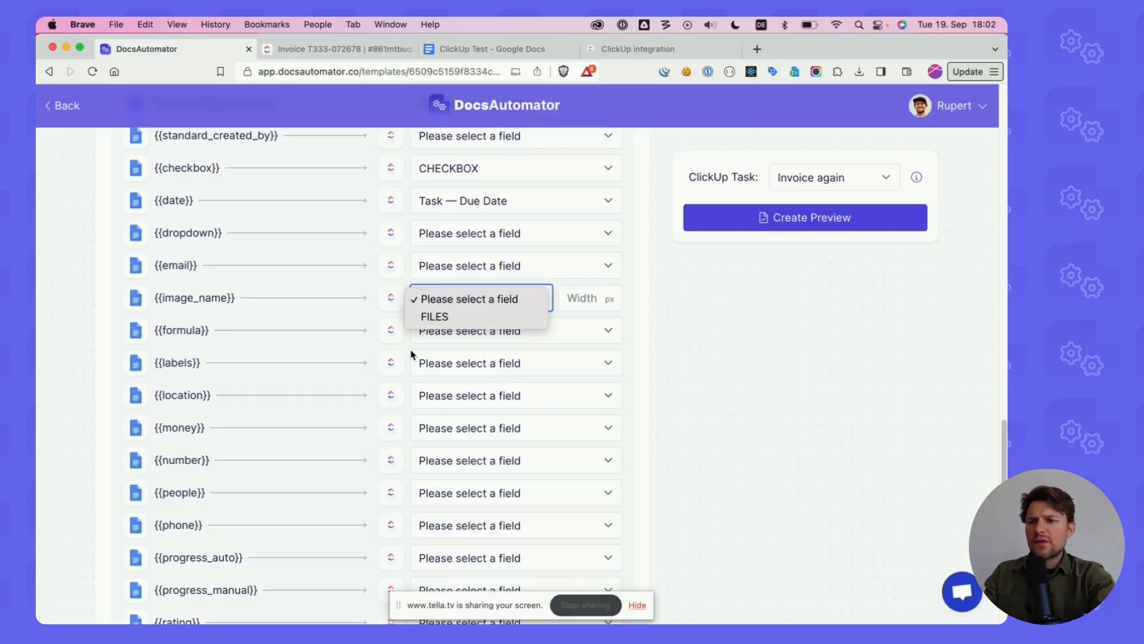
click(444, 317)
key(Tab)
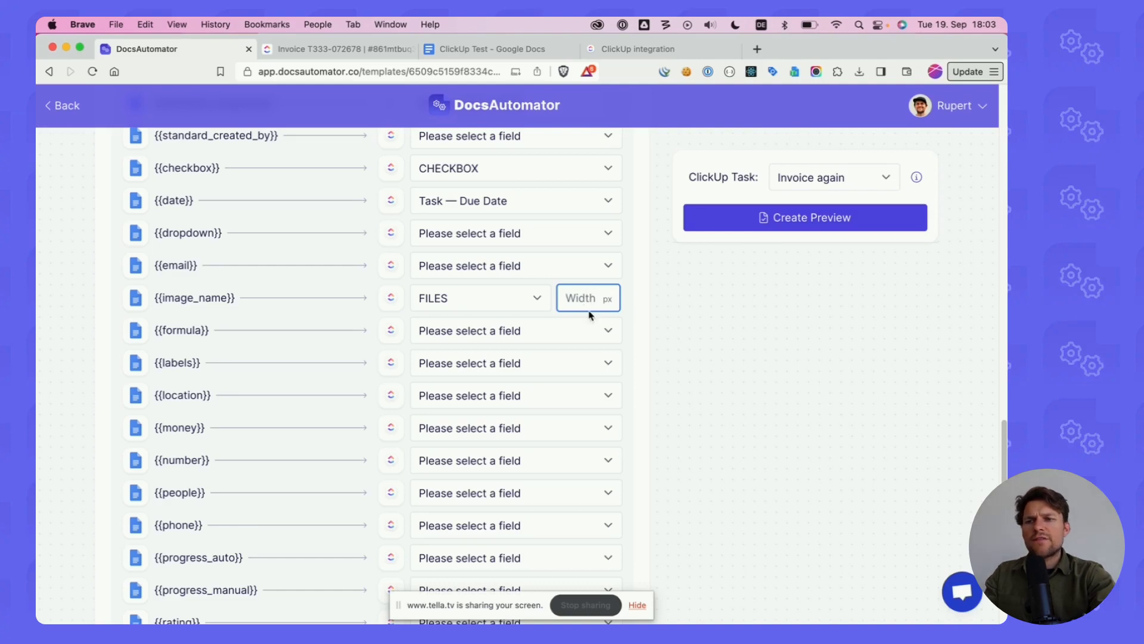
click(635, 306)
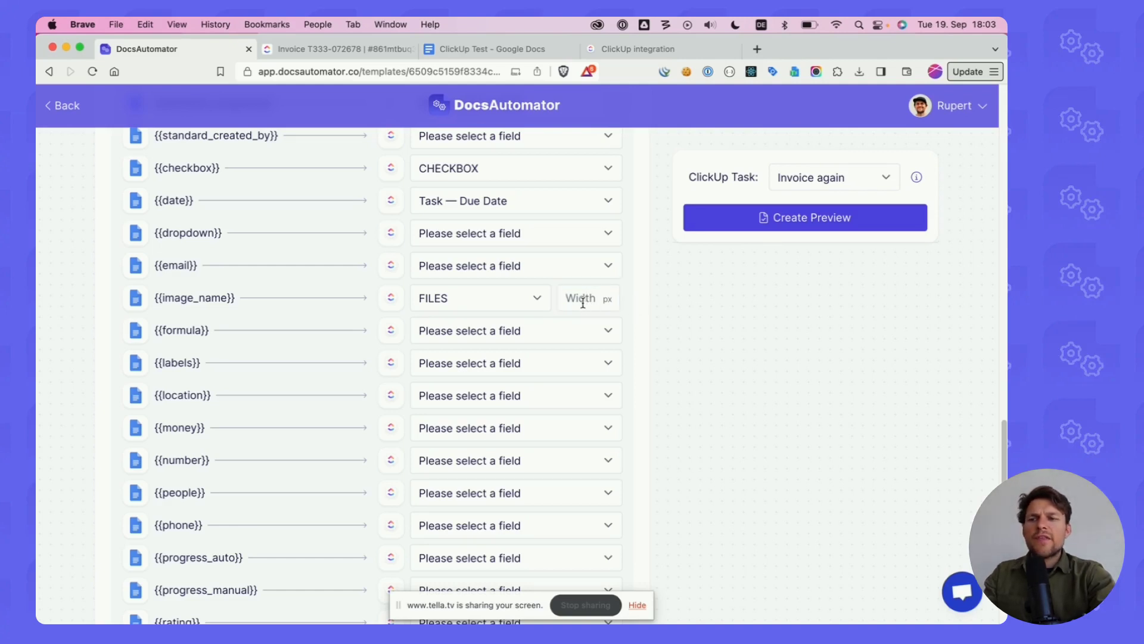
click(583, 303)
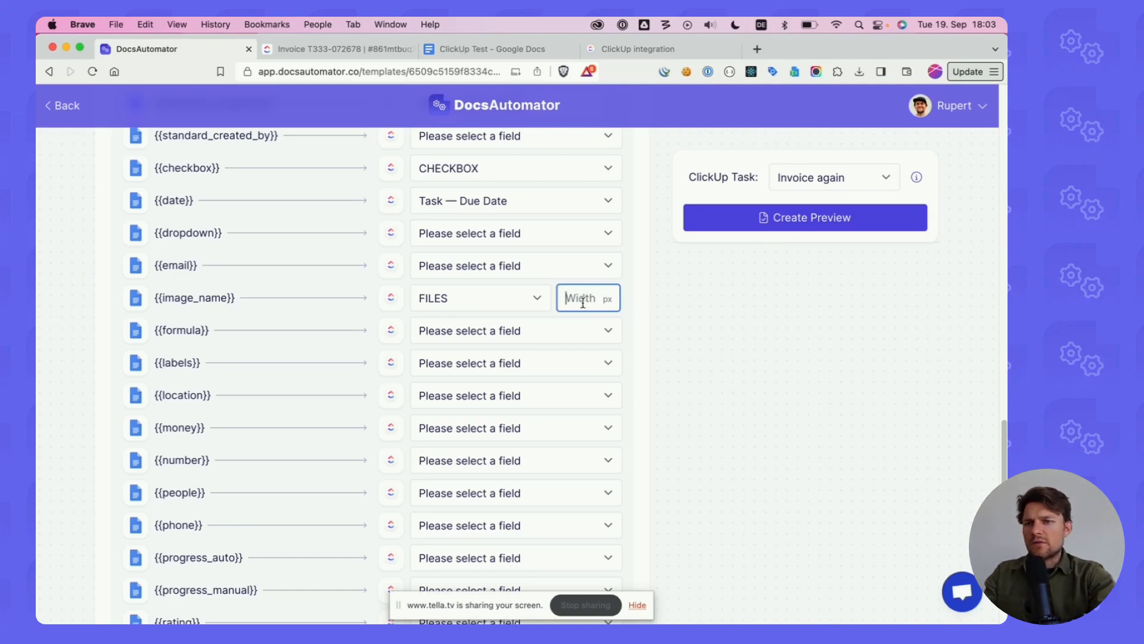
text(200)
click(628, 299)
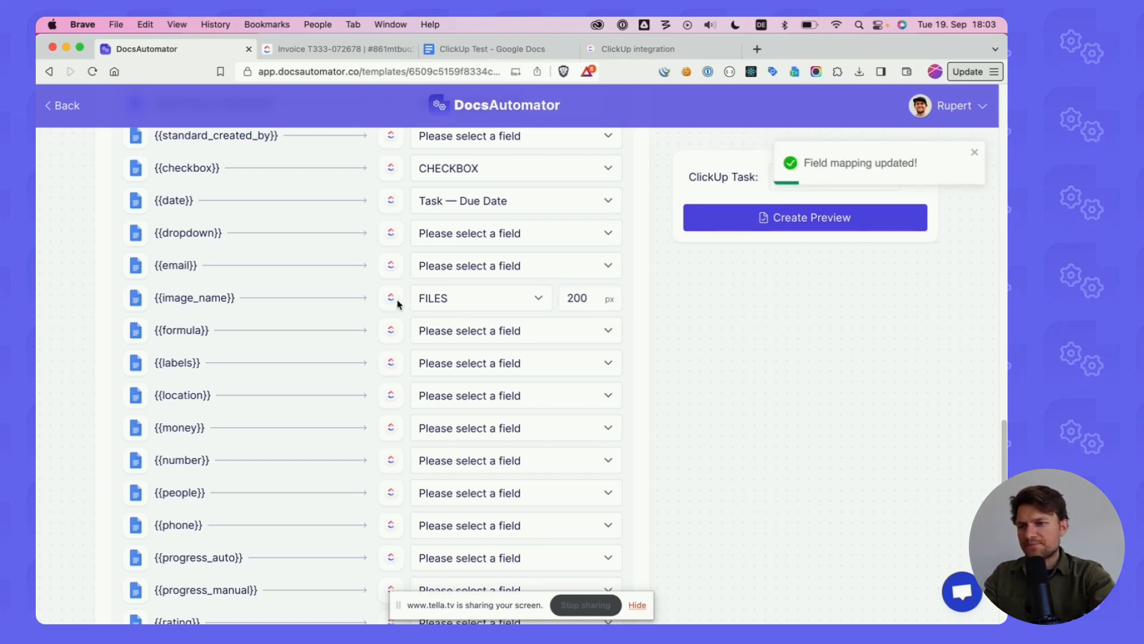
scroll(400, 314, up, 5)
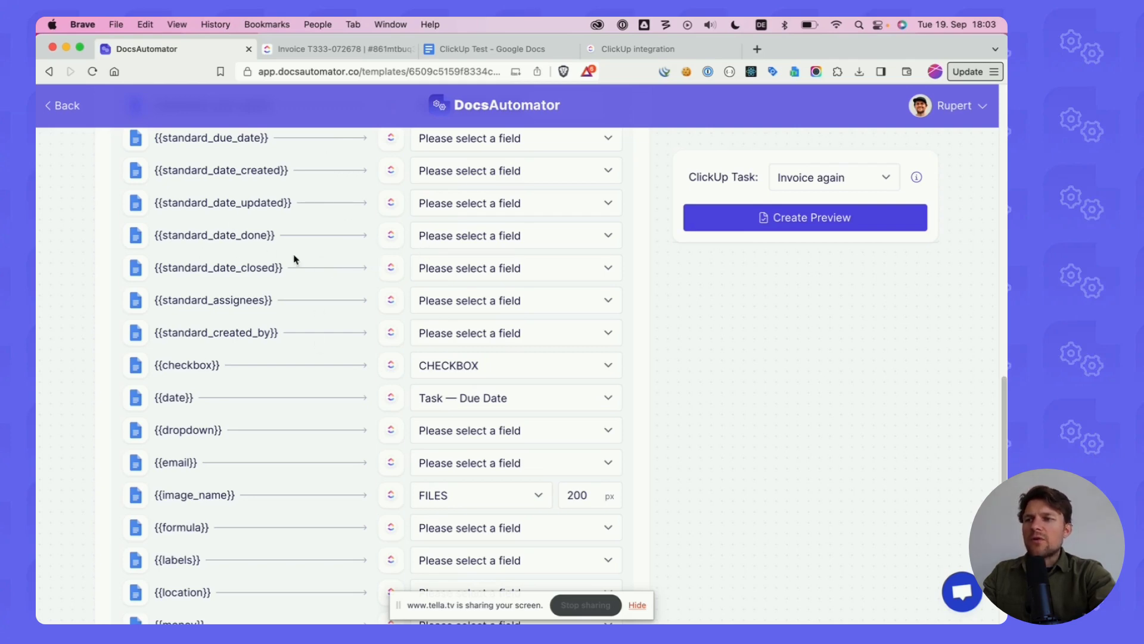
scroll(409, 238, down, 8)
scroll(366, 284, up, 10)
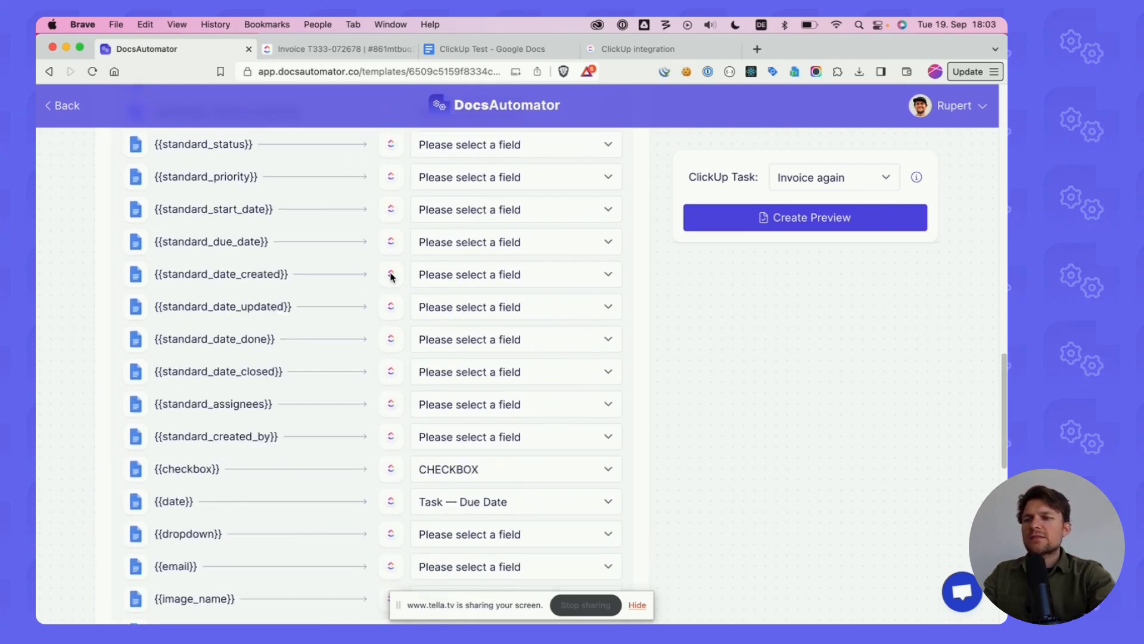
scroll(391, 276, up, 3)
scroll(485, 249, down, 1)
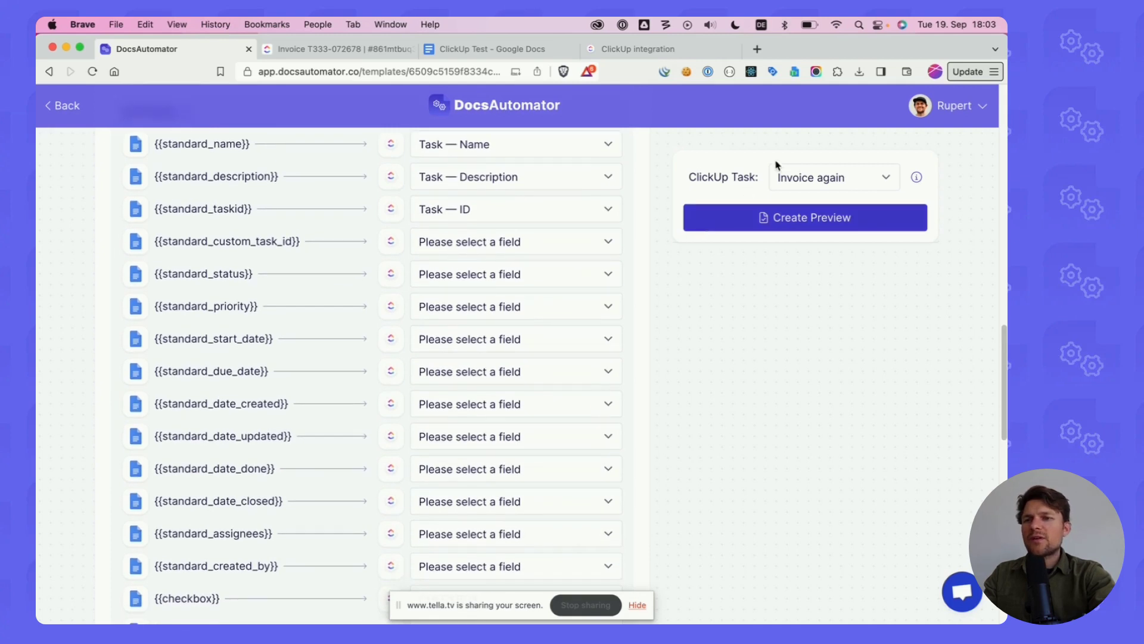
scroll(438, 226, up, 1)
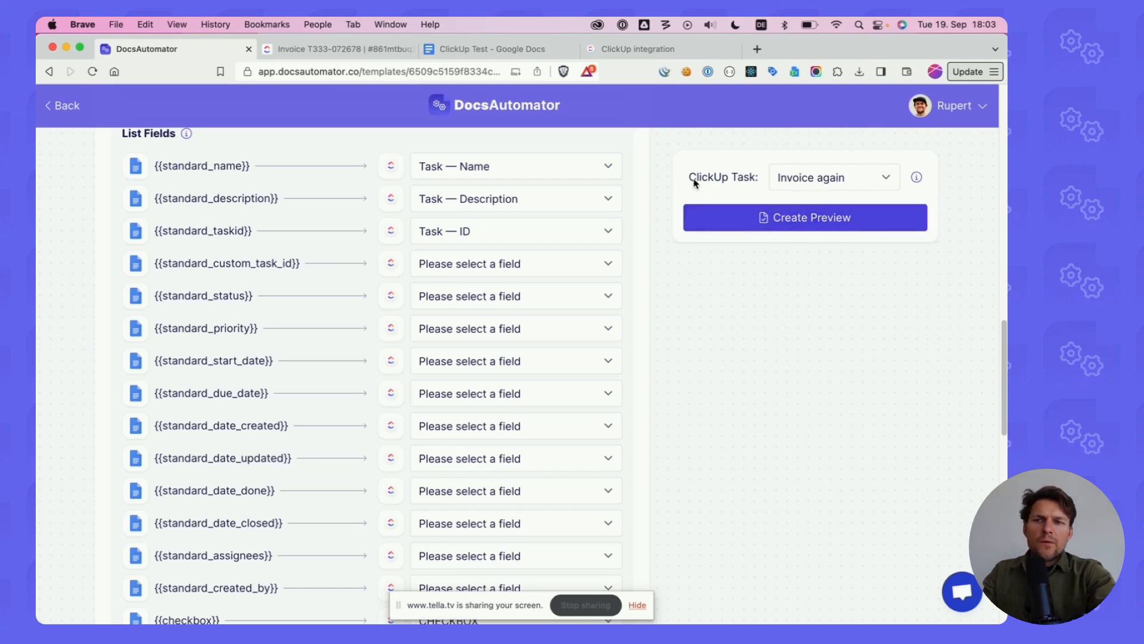
Check Invoice T333-072678 in ClickUp against the DocsAutomator preview task list
click(796, 188)
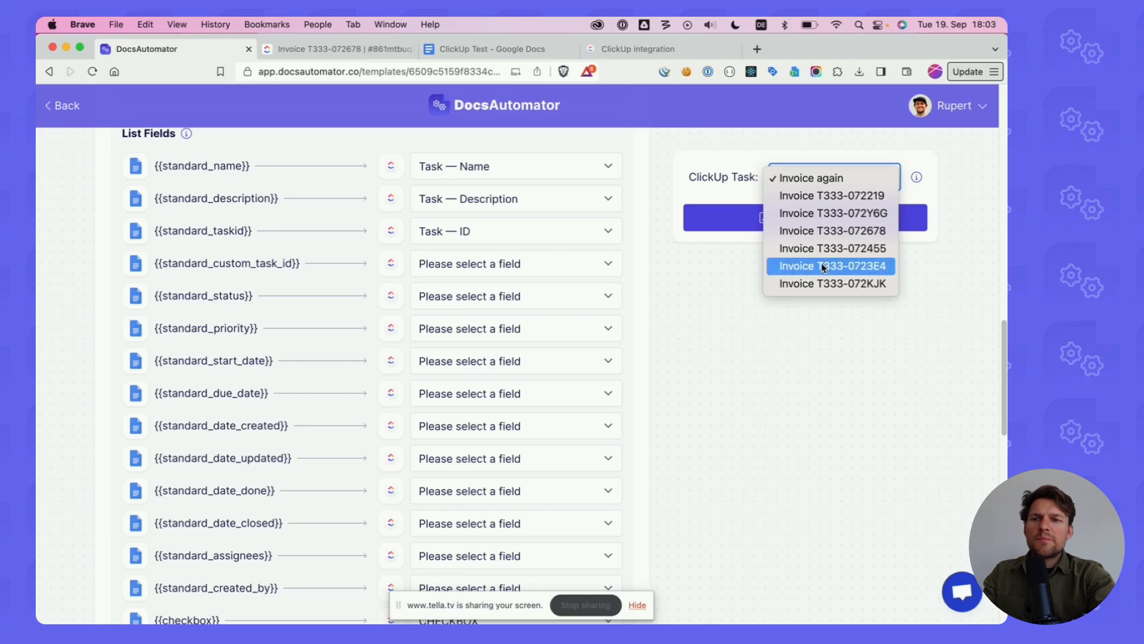
click(337, 49)
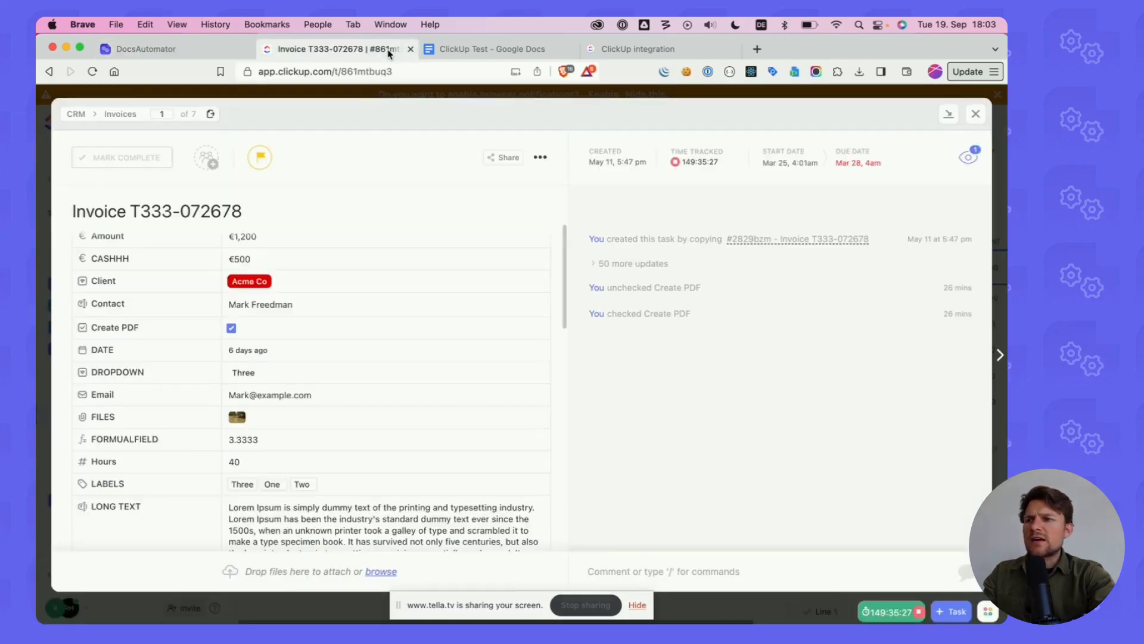
click(40, 174)
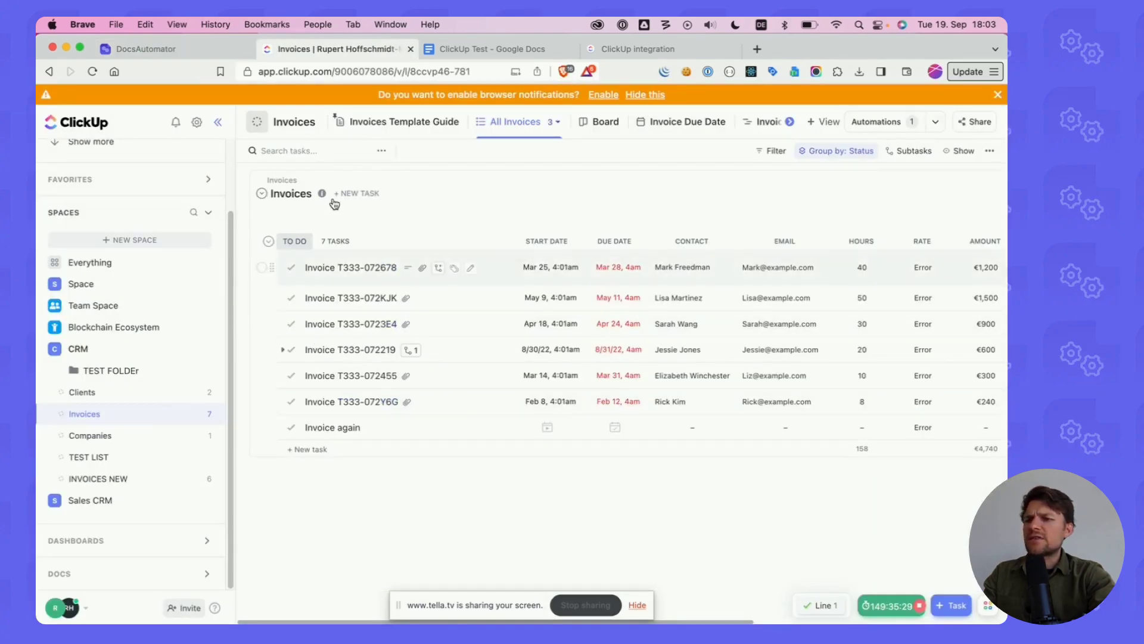
click(179, 49)
click(825, 183)
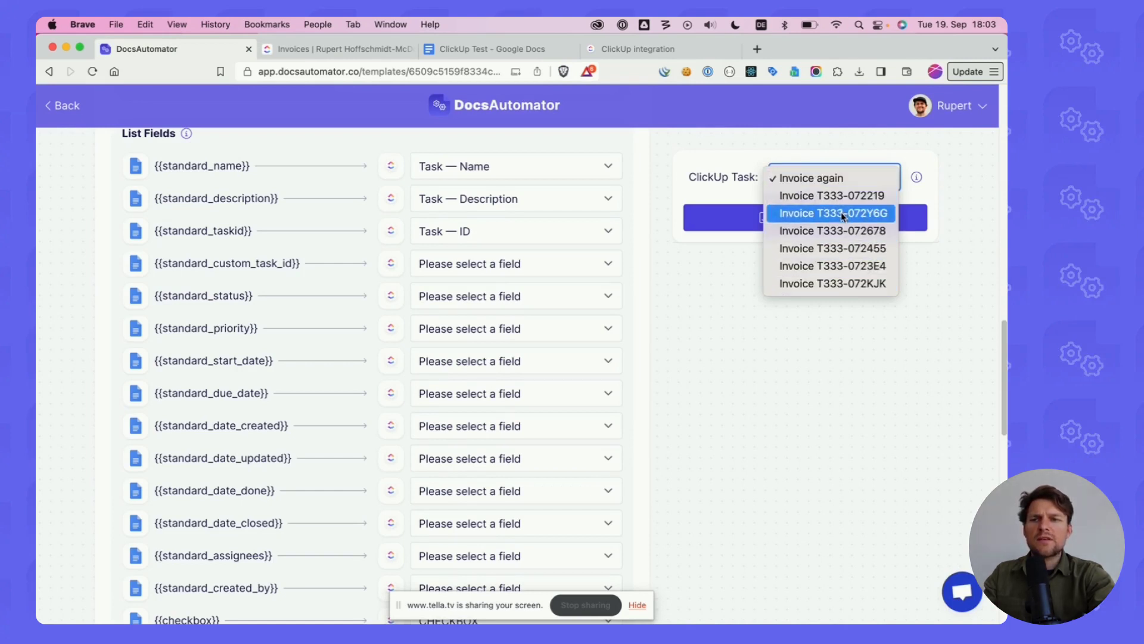
click(815, 169)
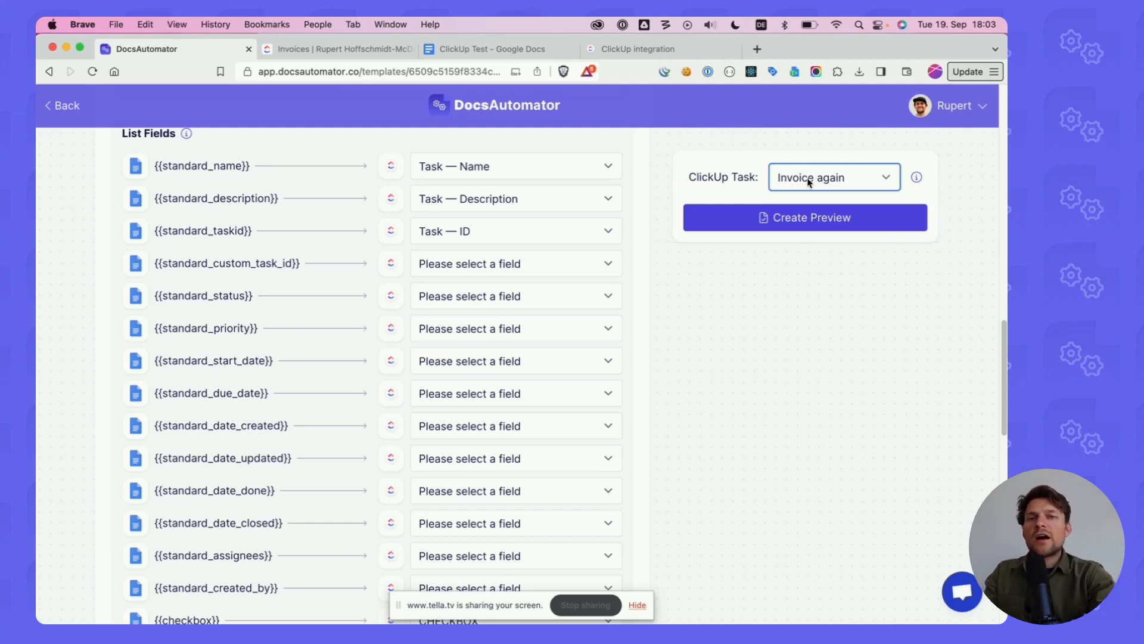
click(338, 49)
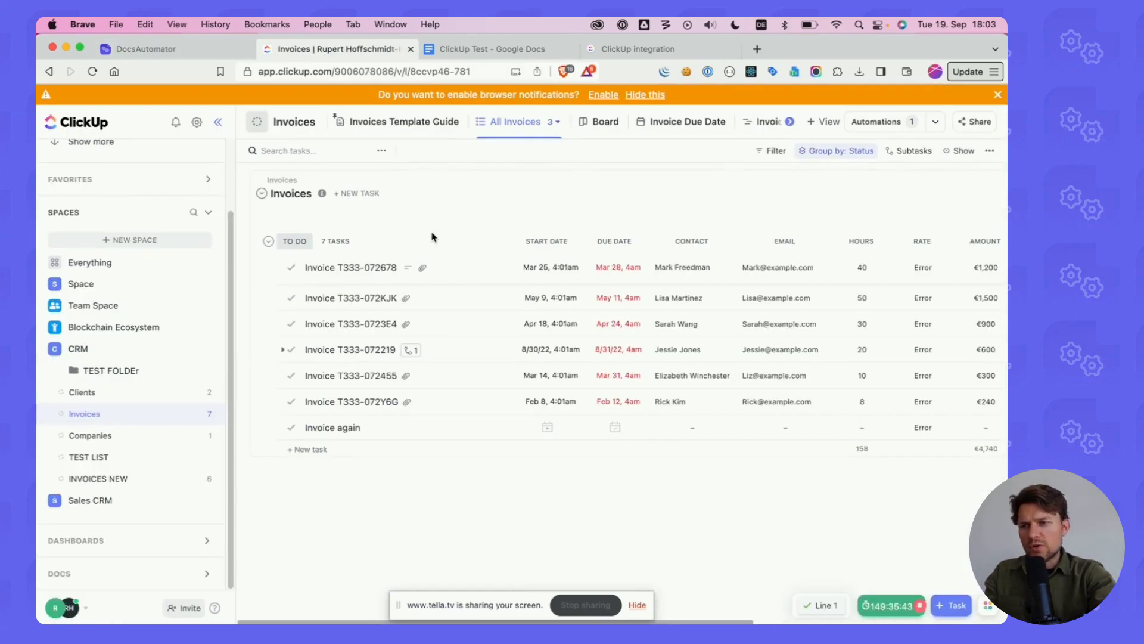
click(377, 273)
click(216, 42)
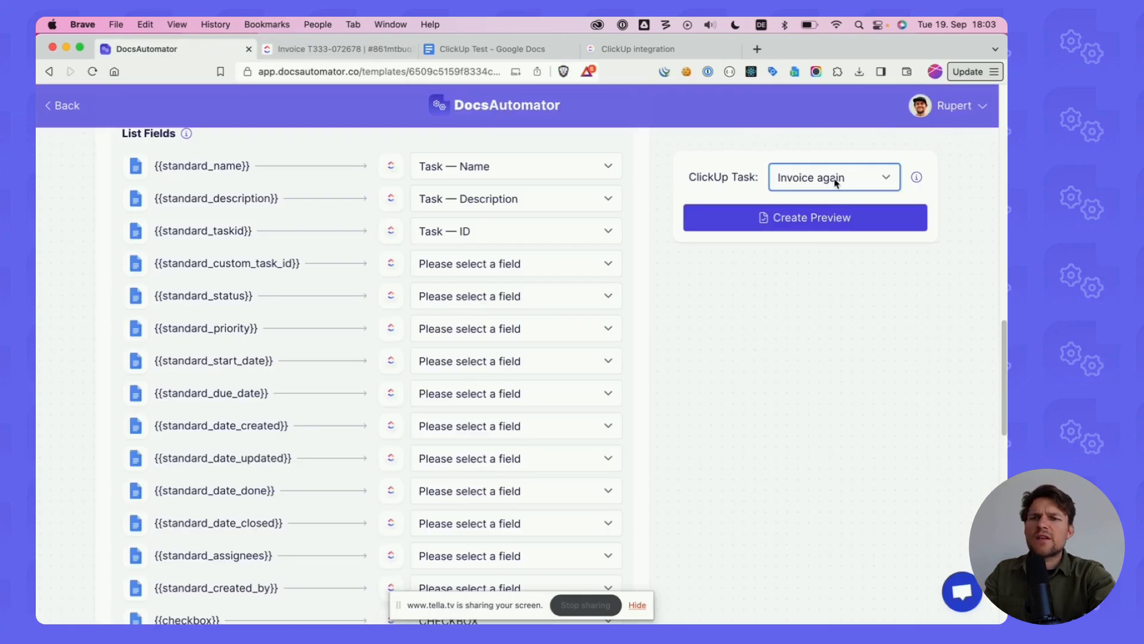
Select Invoice T333-072678 as the preview task and generate its two-page PDF preview
click(835, 178)
click(848, 233)
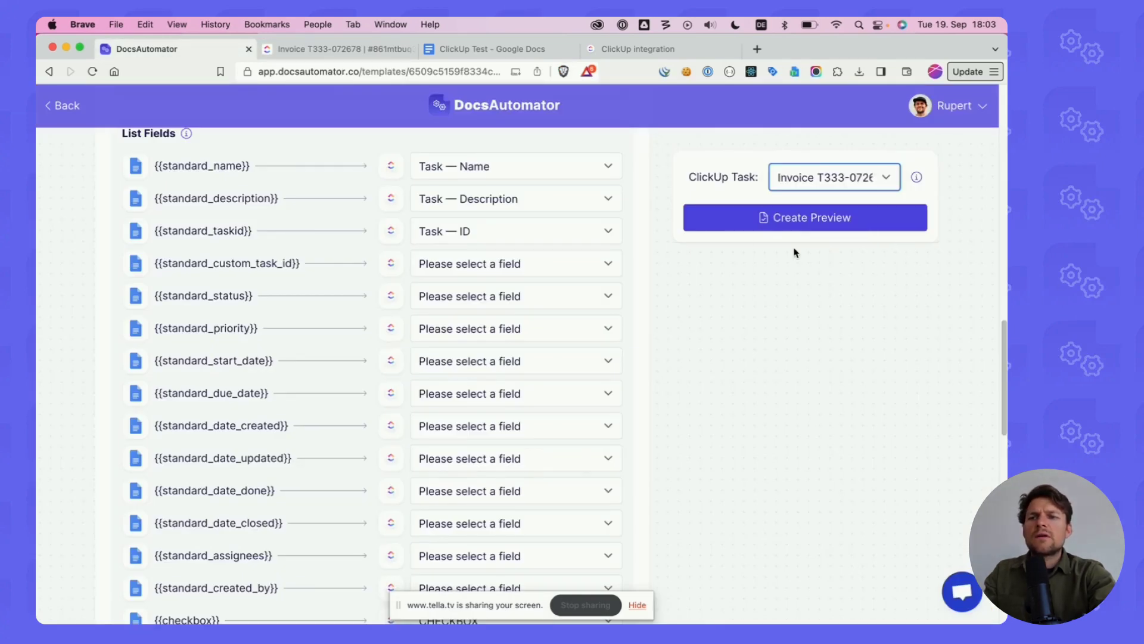
click(809, 232)
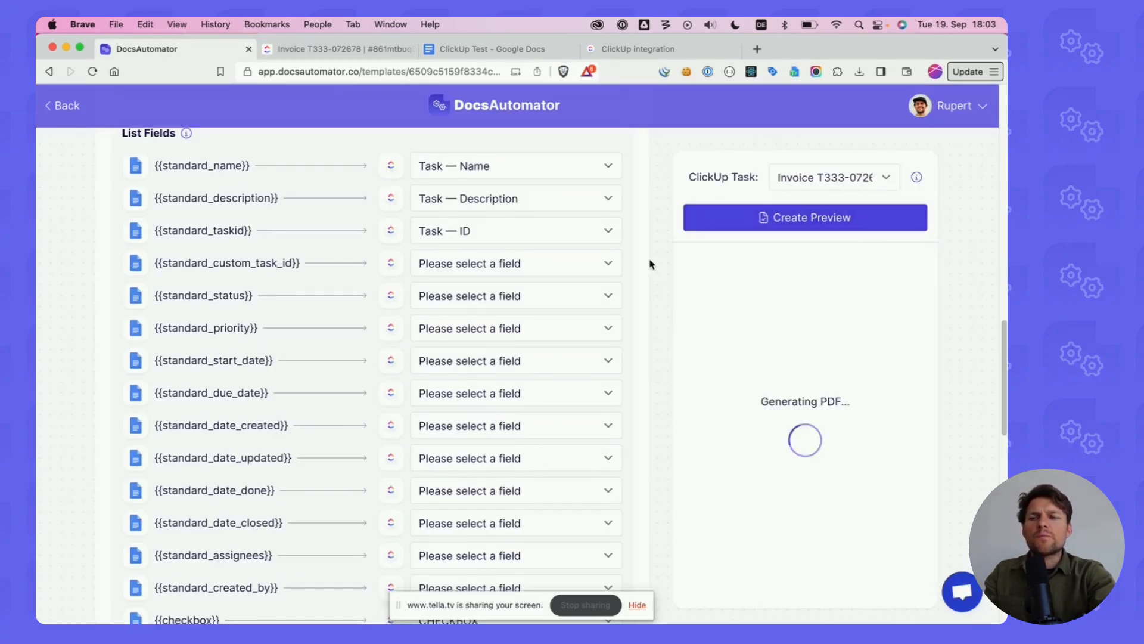
scroll(633, 301, down, 1)
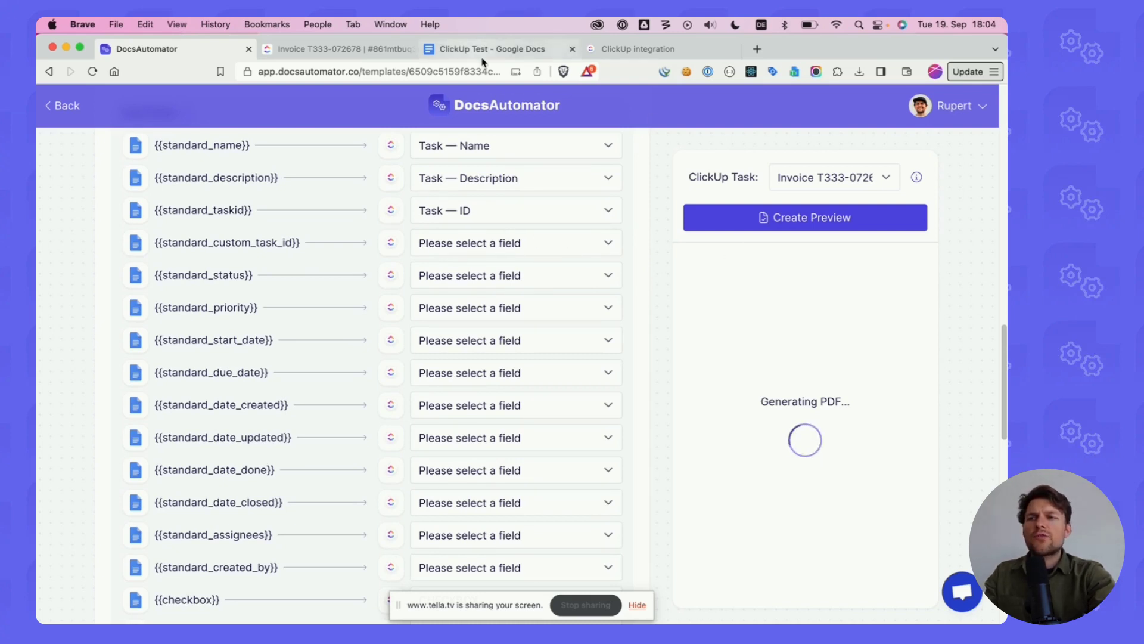
scroll(718, 349, down, 1)
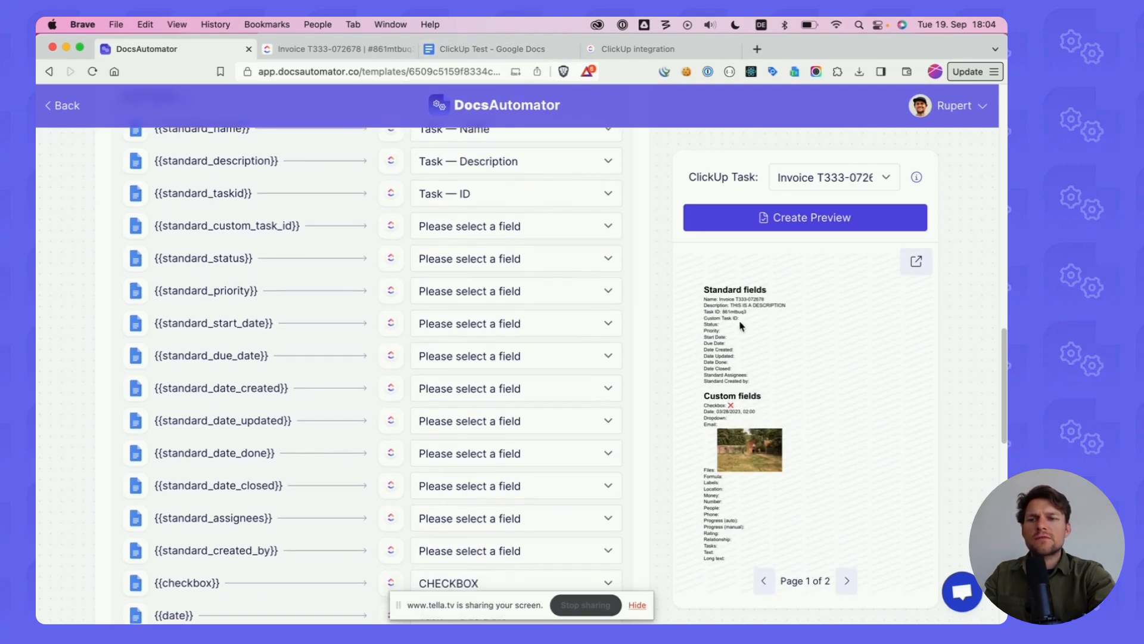
drag(726, 311, 732, 345)
click(736, 344)
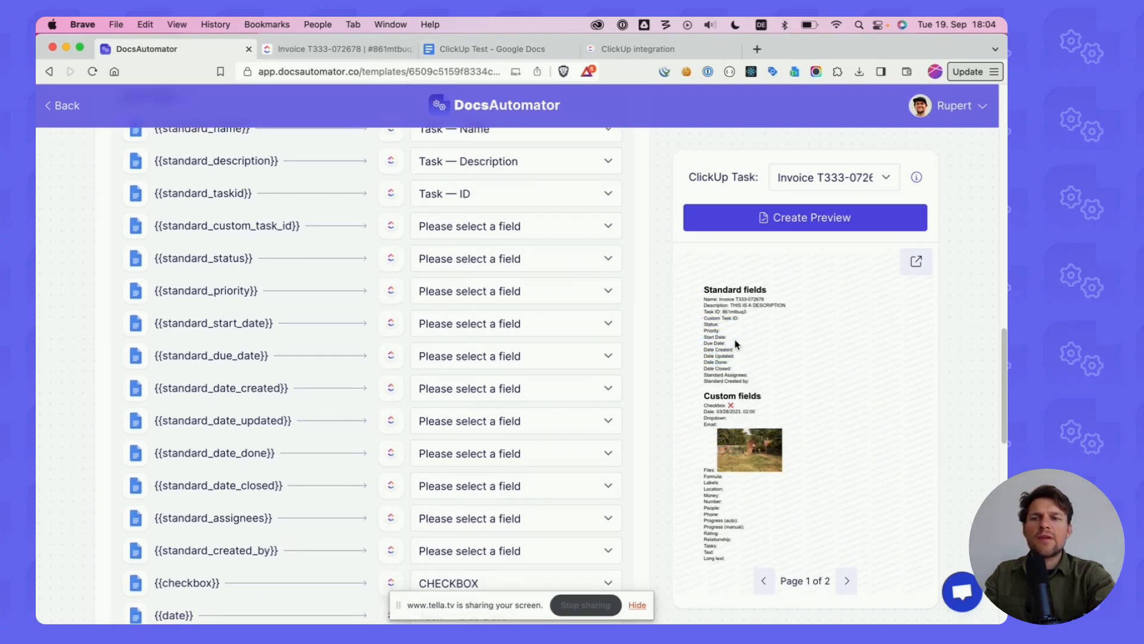
Open the generated Invoice T333-072678 PDF in its own Brave tab and scroll through it
click(915, 262)
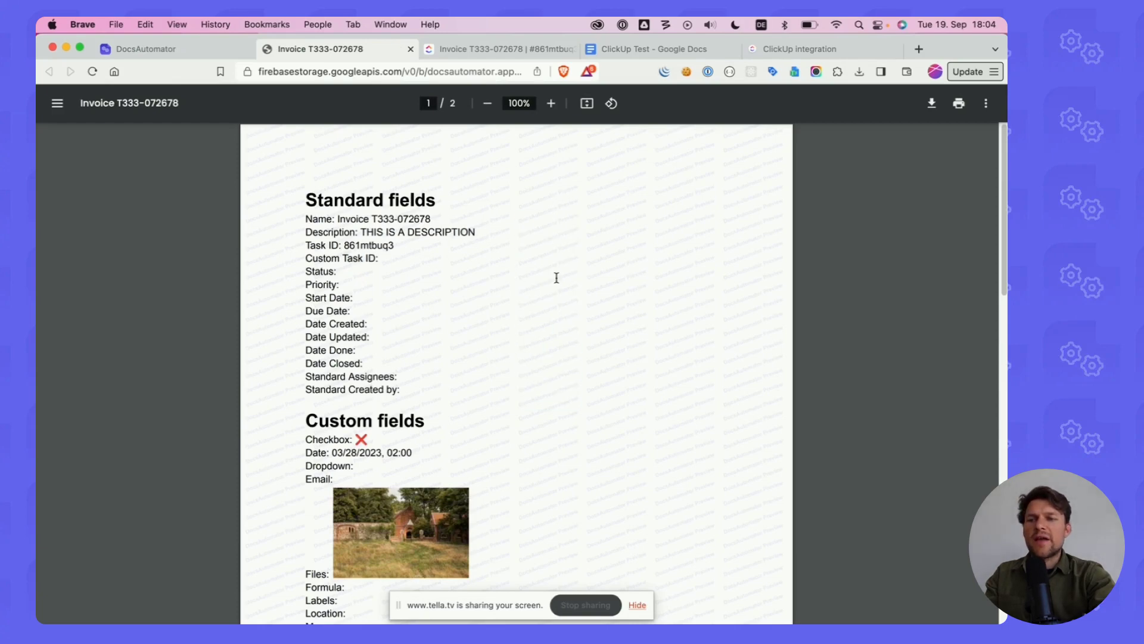
click(557, 277)
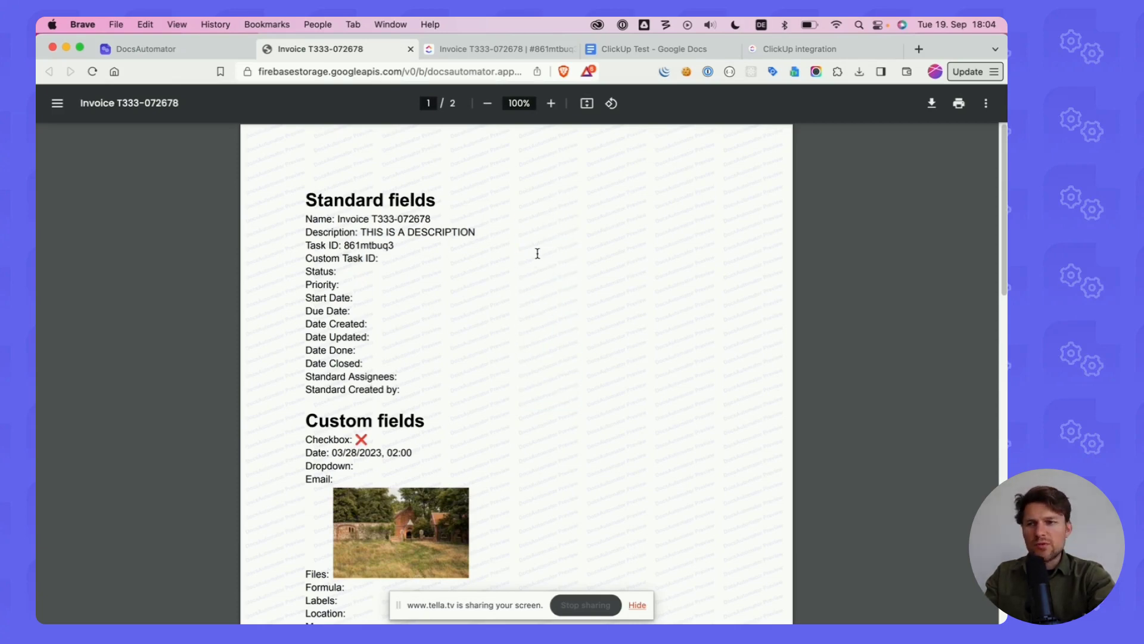
scroll(389, 258, down, 5)
scroll(360, 204, up, 4)
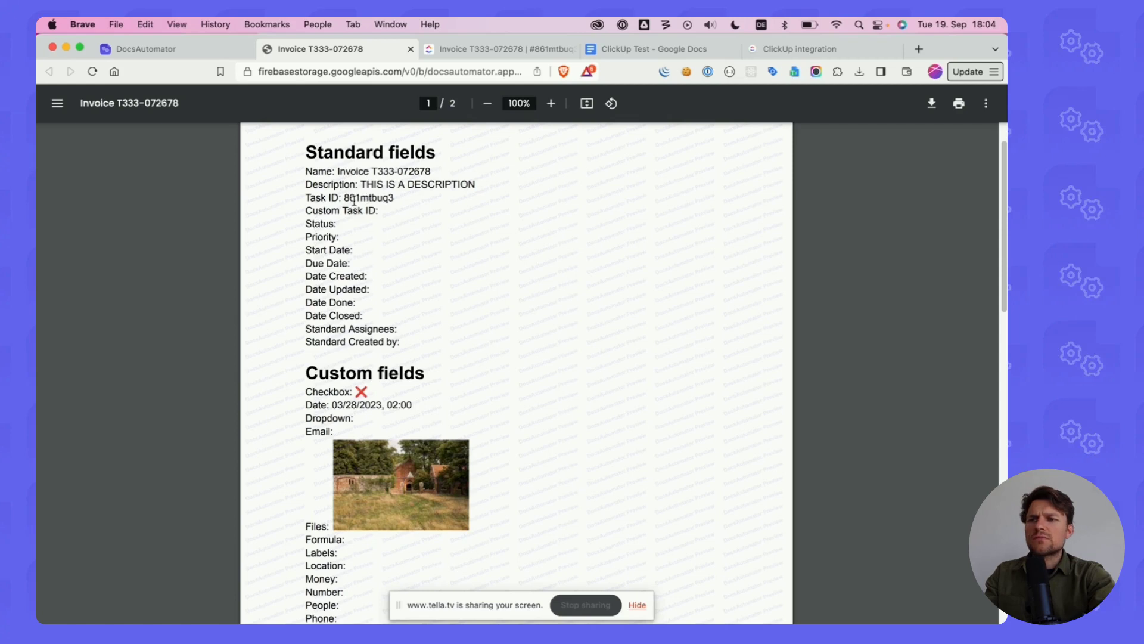
Check the Task ID value 861mtbuq3 in the PDF, then return to the DocsAutomator template page
double_click(354, 200)
scroll(349, 424, down, 3)
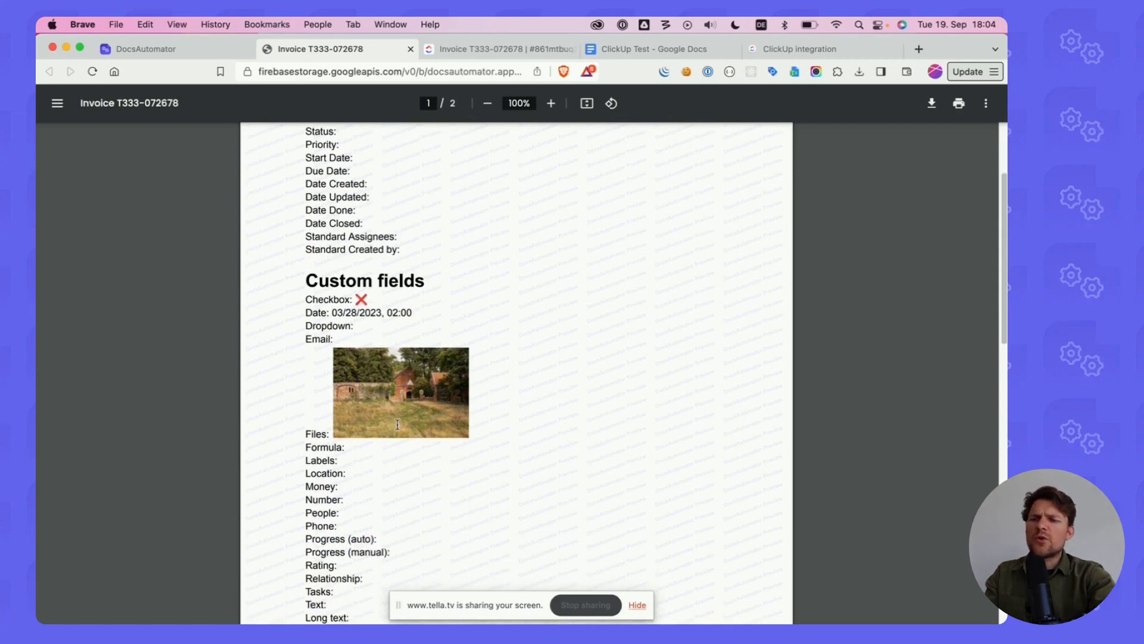
scroll(410, 163, up, 1)
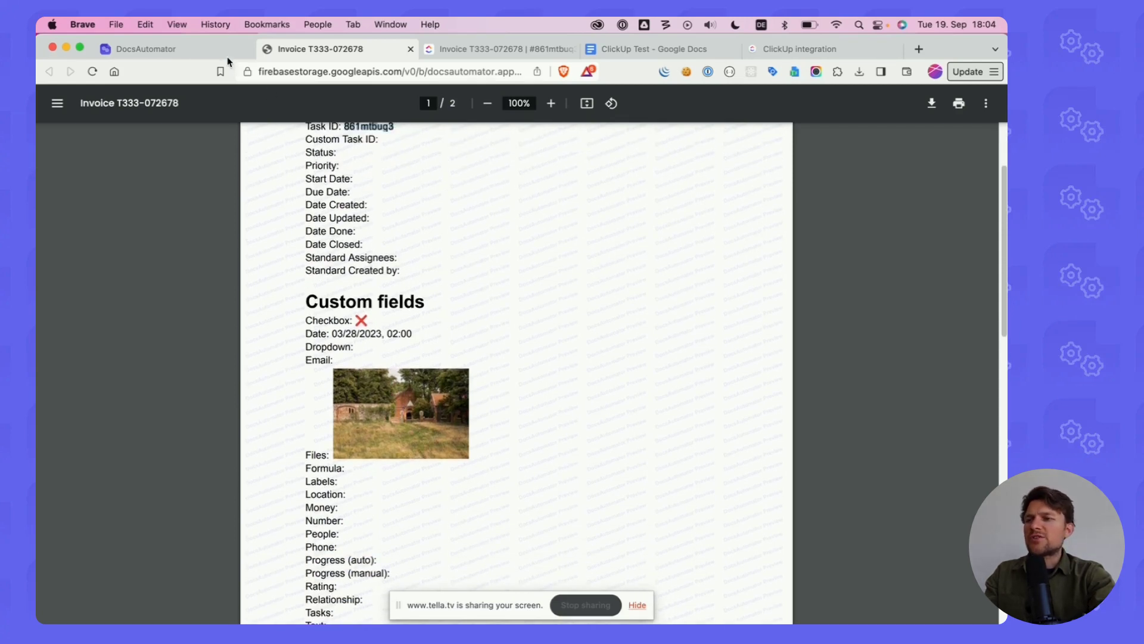
scroll(410, 164, up, 3)
click(393, 180)
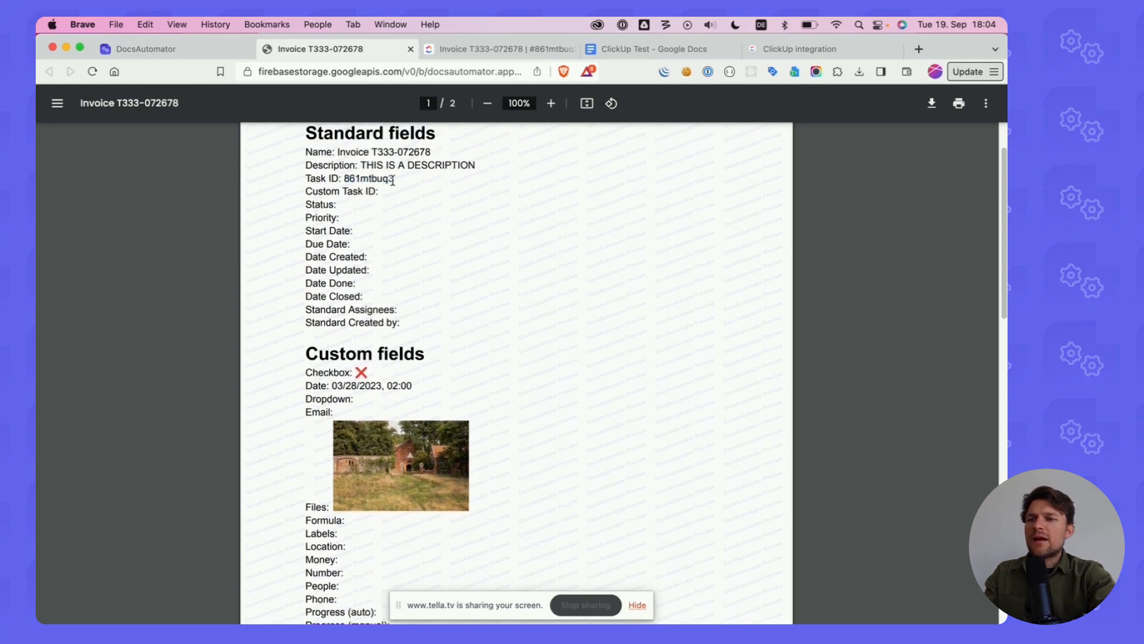
scroll(380, 223, down, 4)
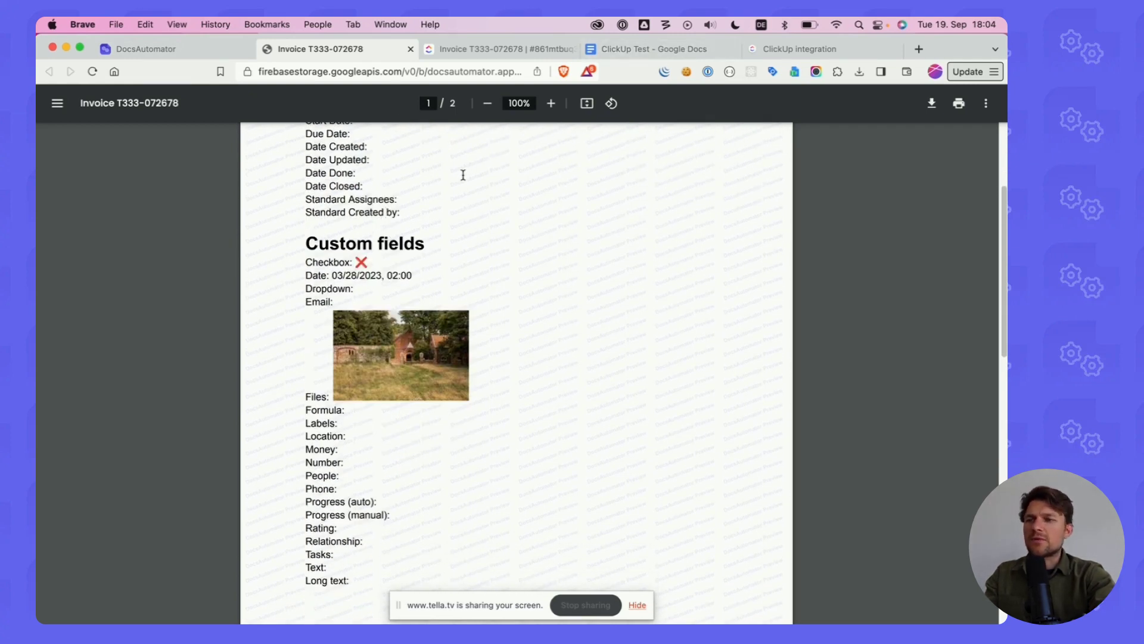
scroll(462, 176, up, 3)
scroll(393, 167, up, 3)
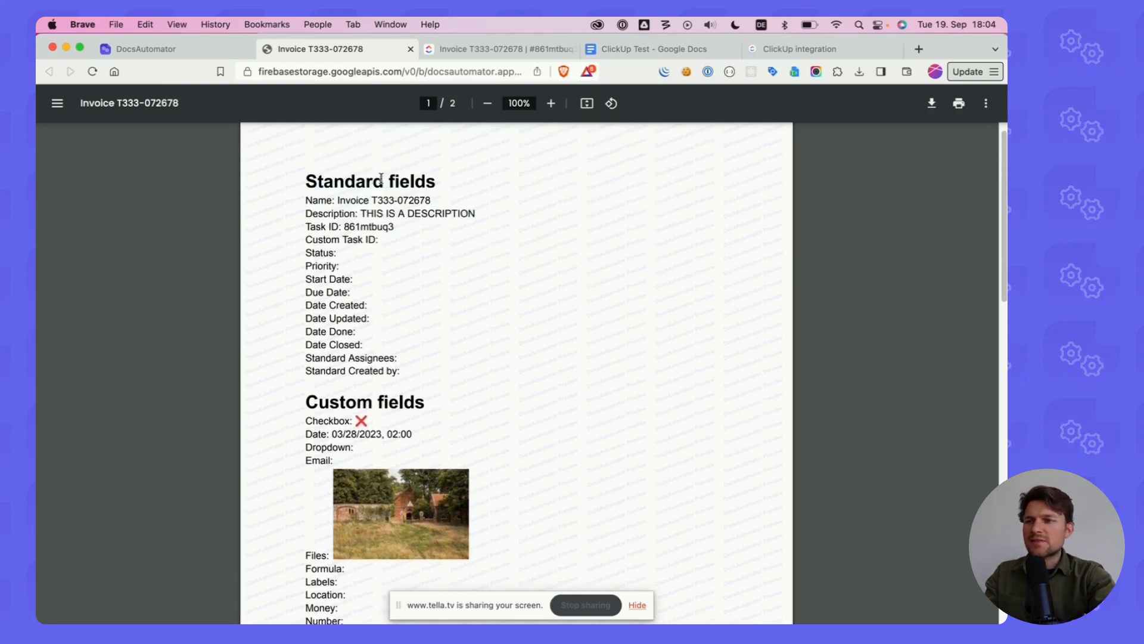
scroll(424, 204, down, 2)
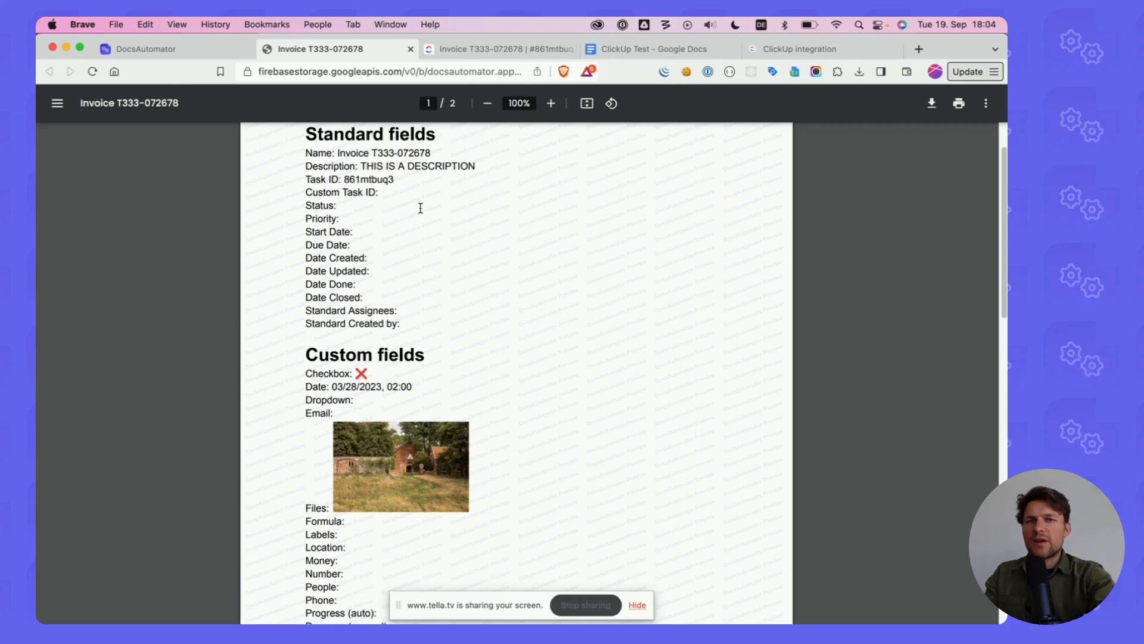
scroll(399, 194, up, 1)
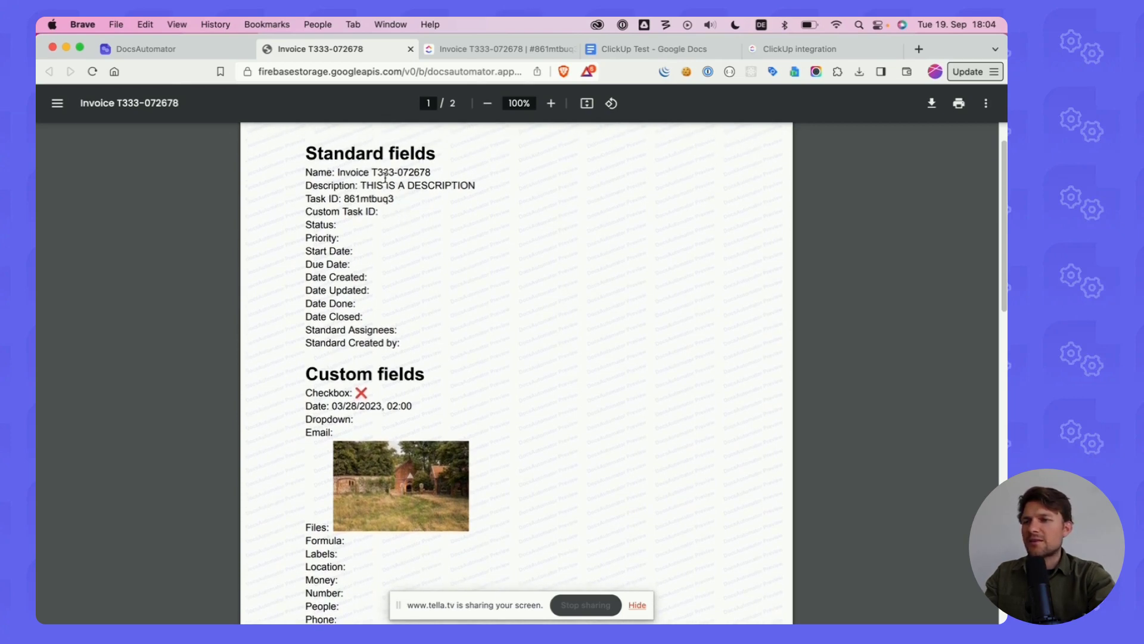
click(184, 48)
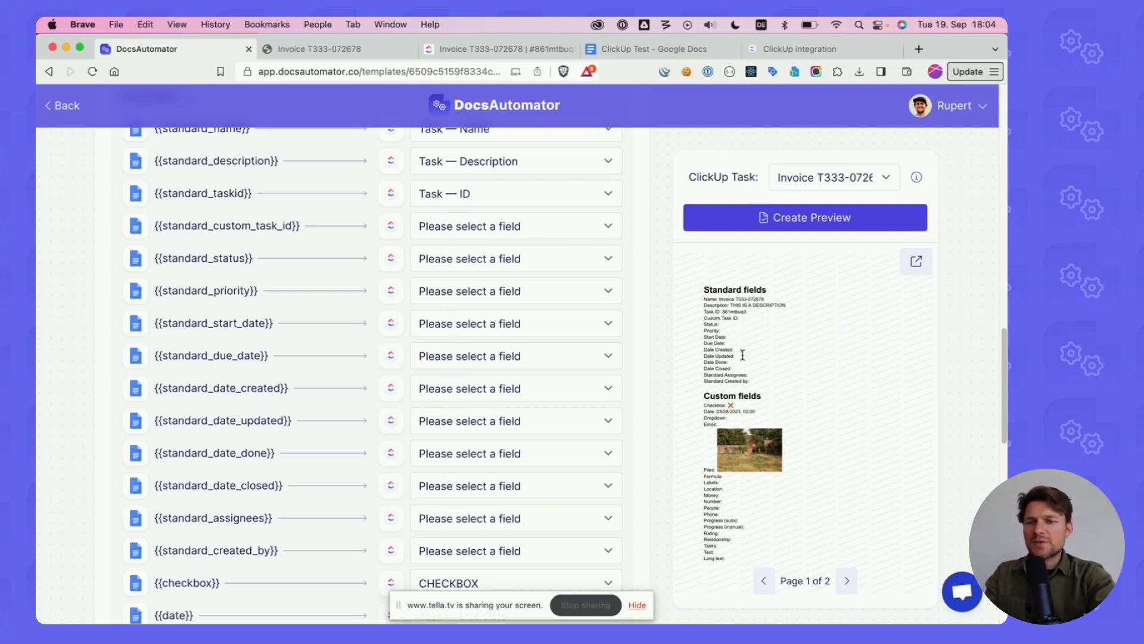
Review step 4 'Set up Document Creation in ClickUp' and its request URL, then return to the ClickUp task
scroll(493, 299, down, 15)
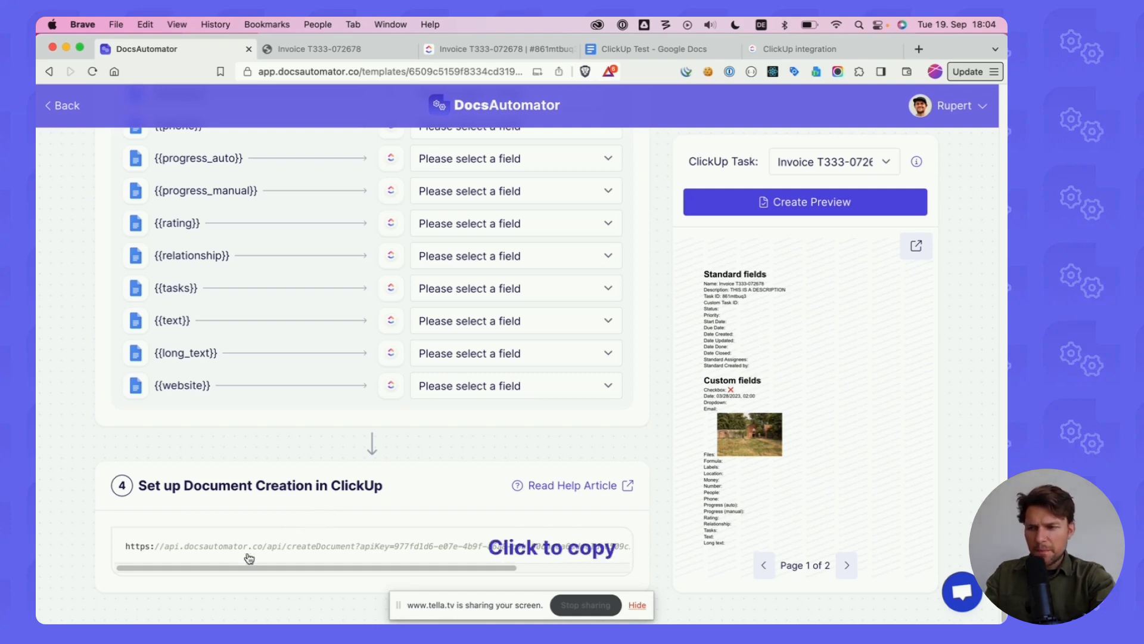
drag(146, 485, 320, 485)
click(223, 517)
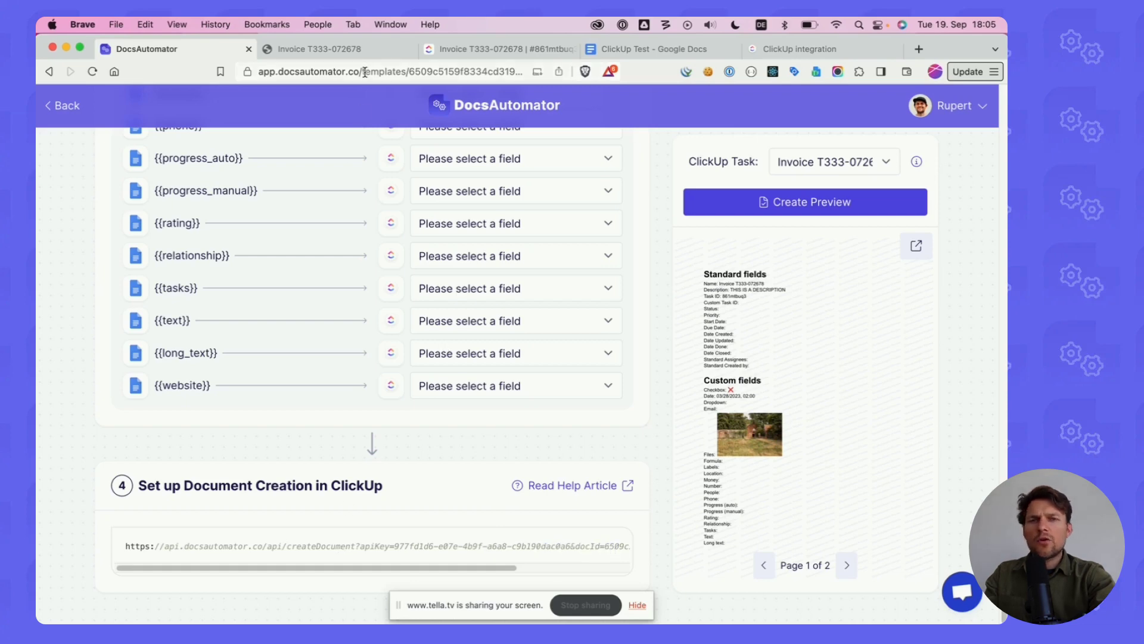
click(444, 48)
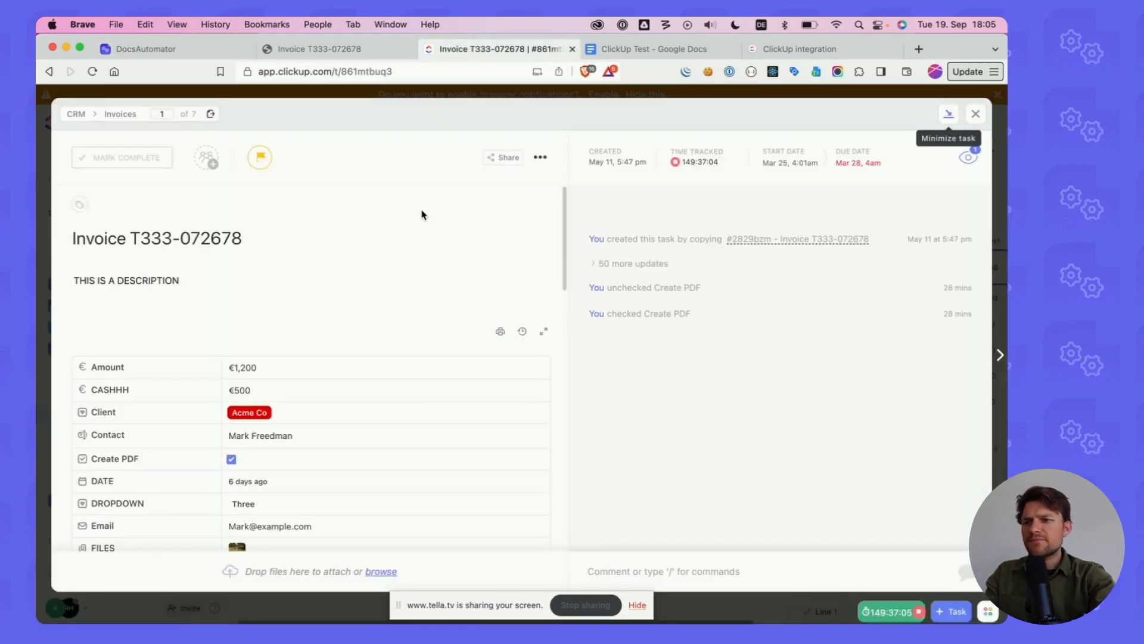
Open the Invoices list's 'Custom Field changes → Call webhook' automation for editing
click(49, 196)
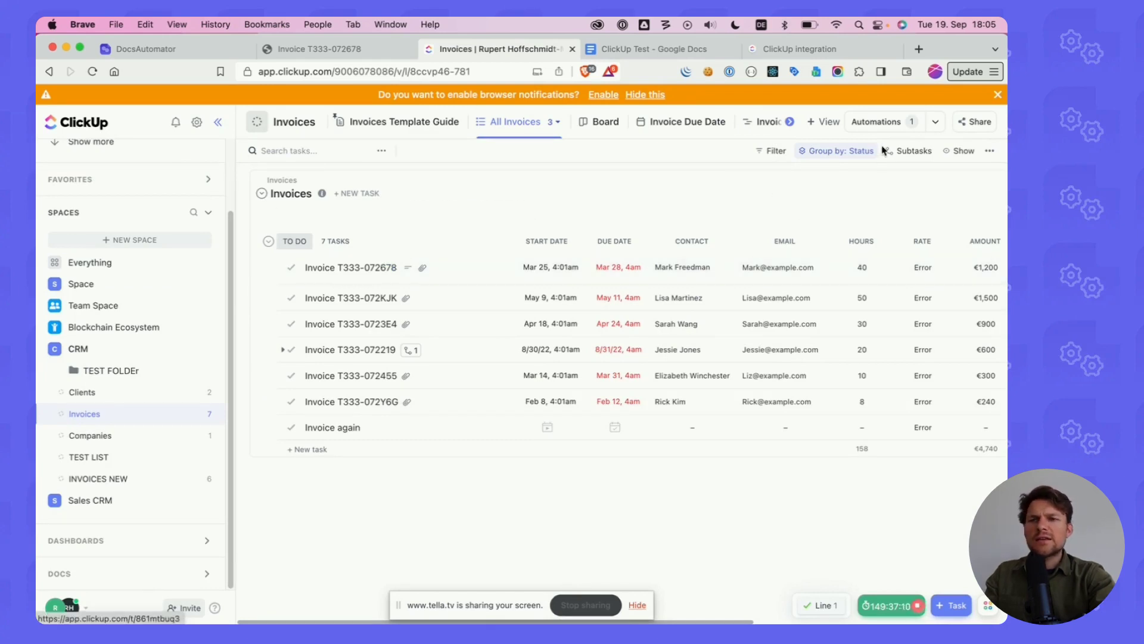
click(877, 121)
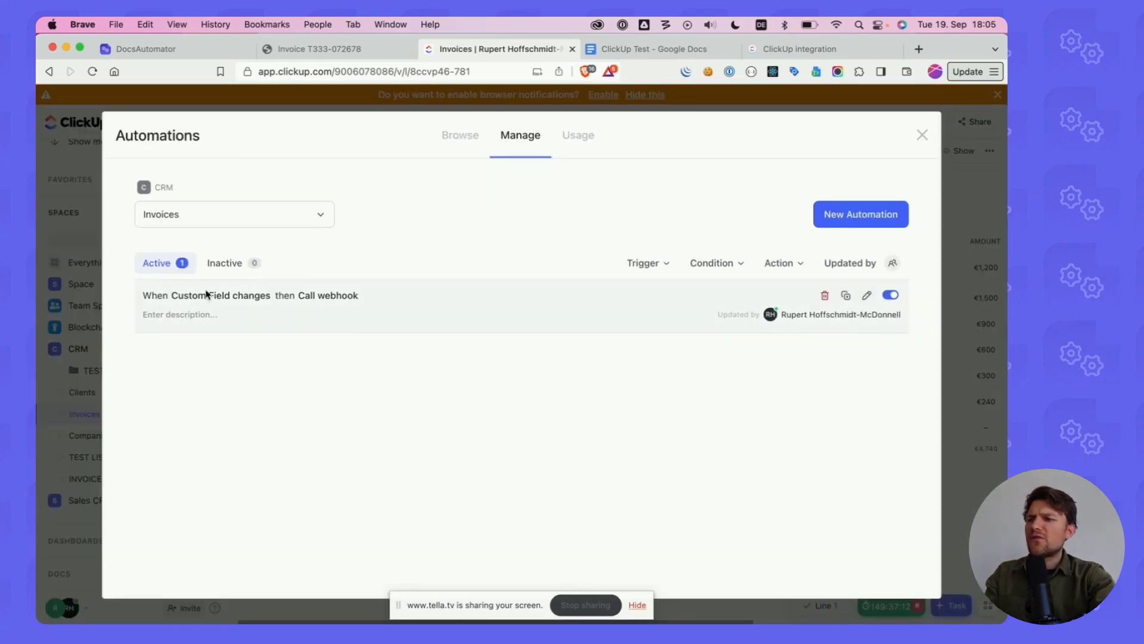
drag(179, 301, 227, 304)
click(182, 301)
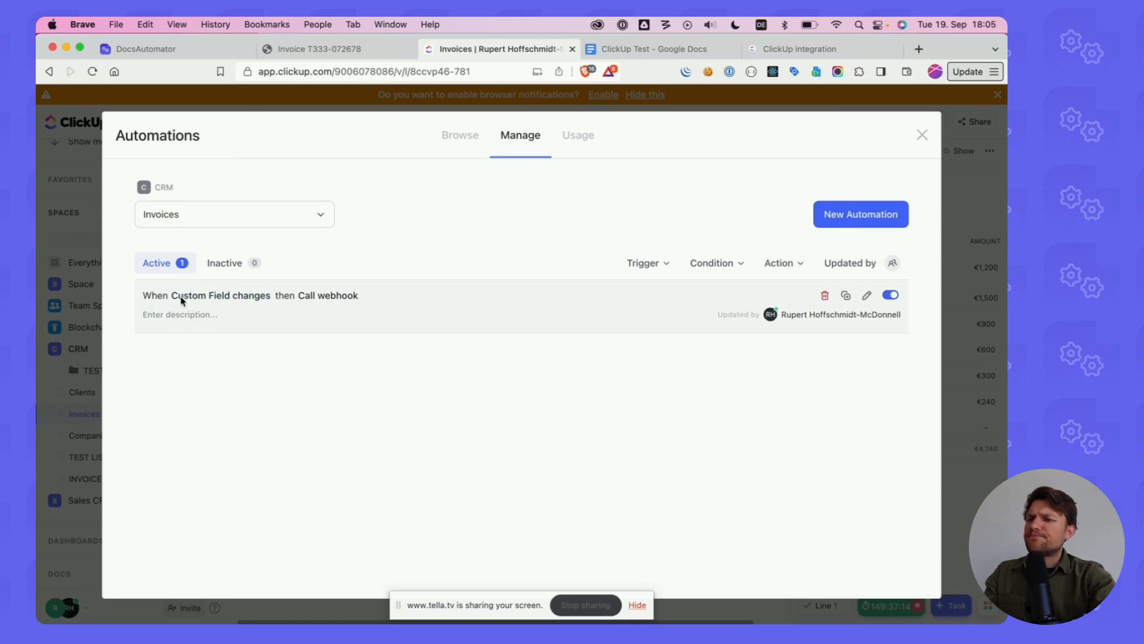
click(867, 296)
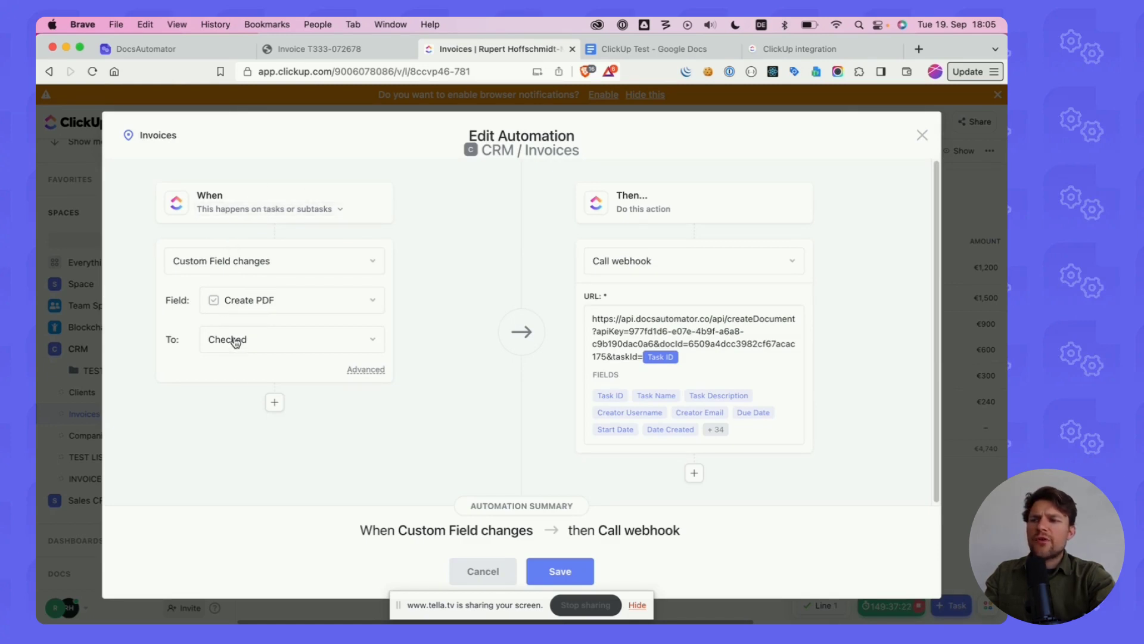
Replace the webhook URL with DocsAutomator's URL plus the Task ID token and save the automation
click(719, 351)
key(super+a)
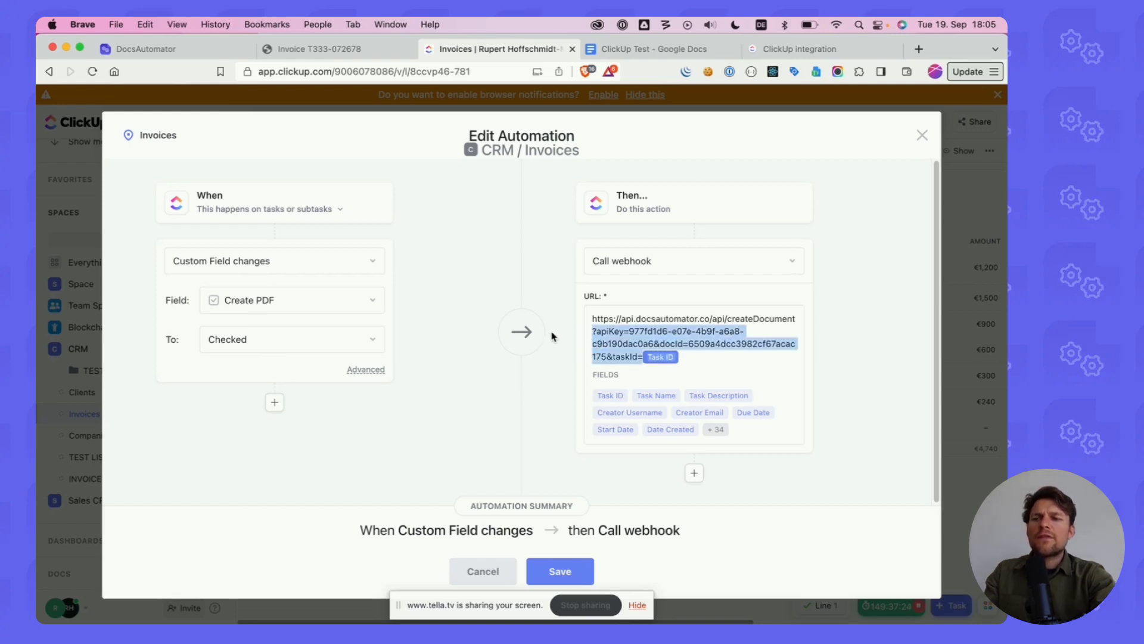
key(BackSpace)
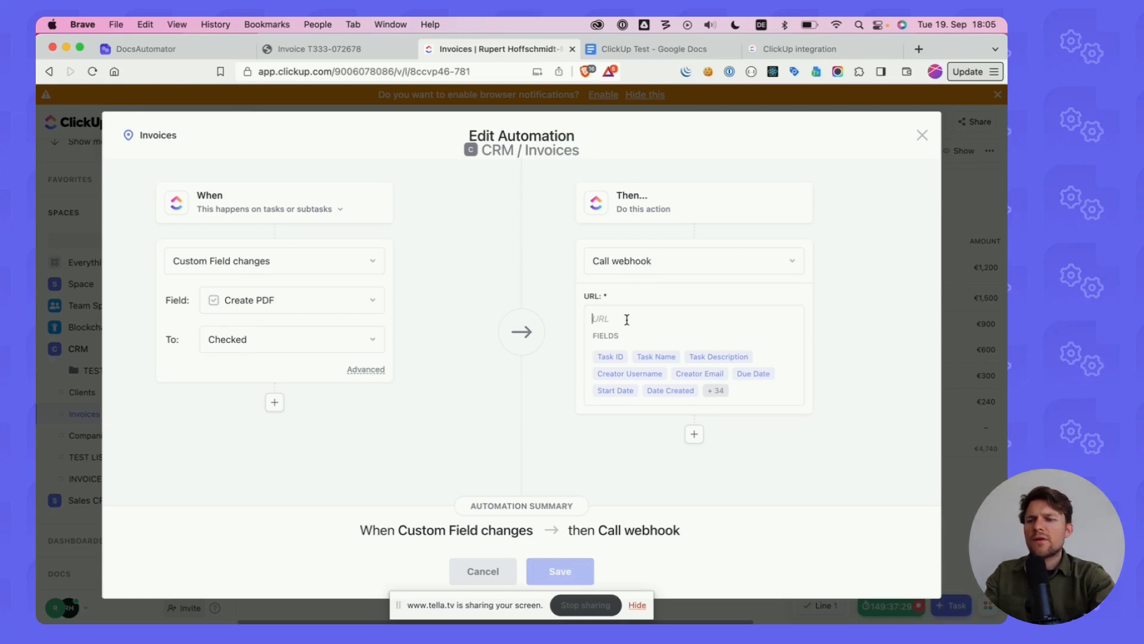
key(super+v)
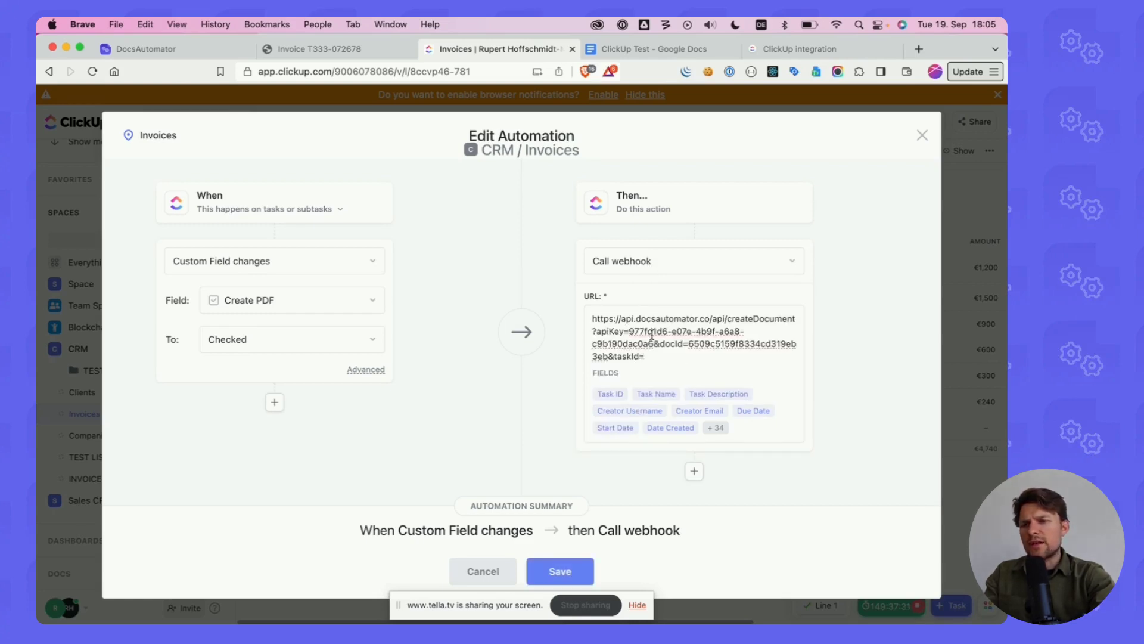
click(191, 49)
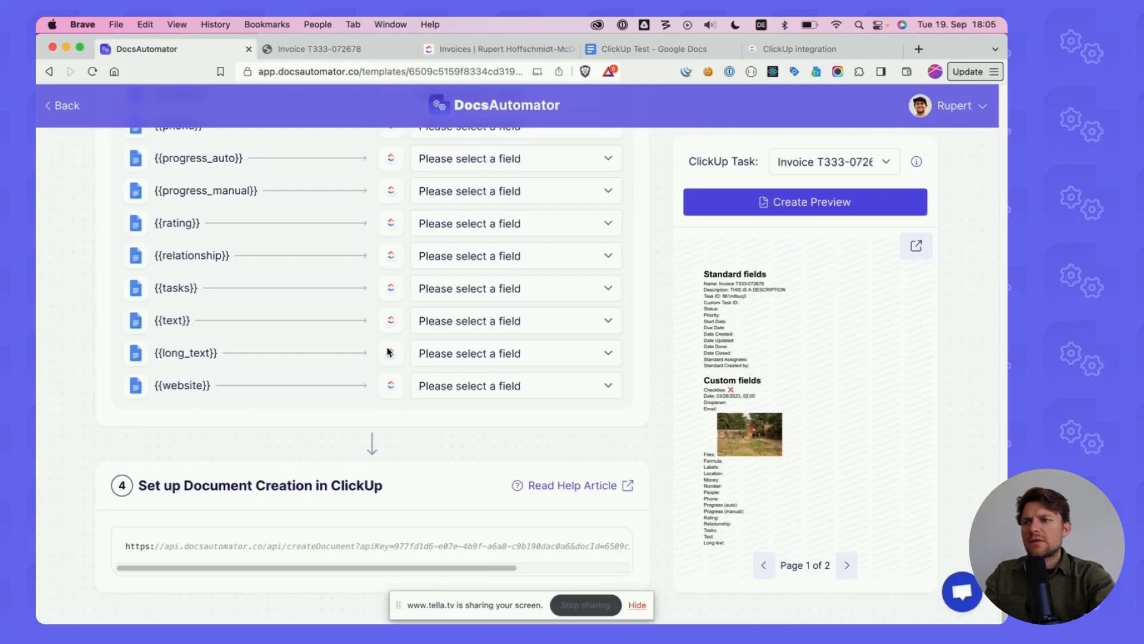
click(331, 566)
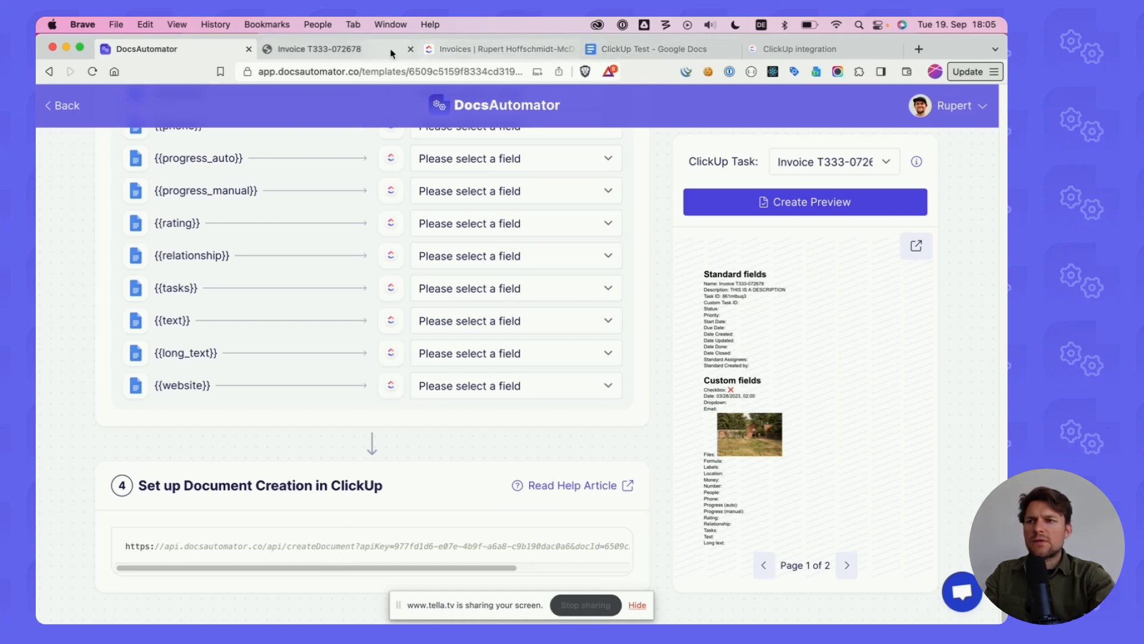
click(462, 51)
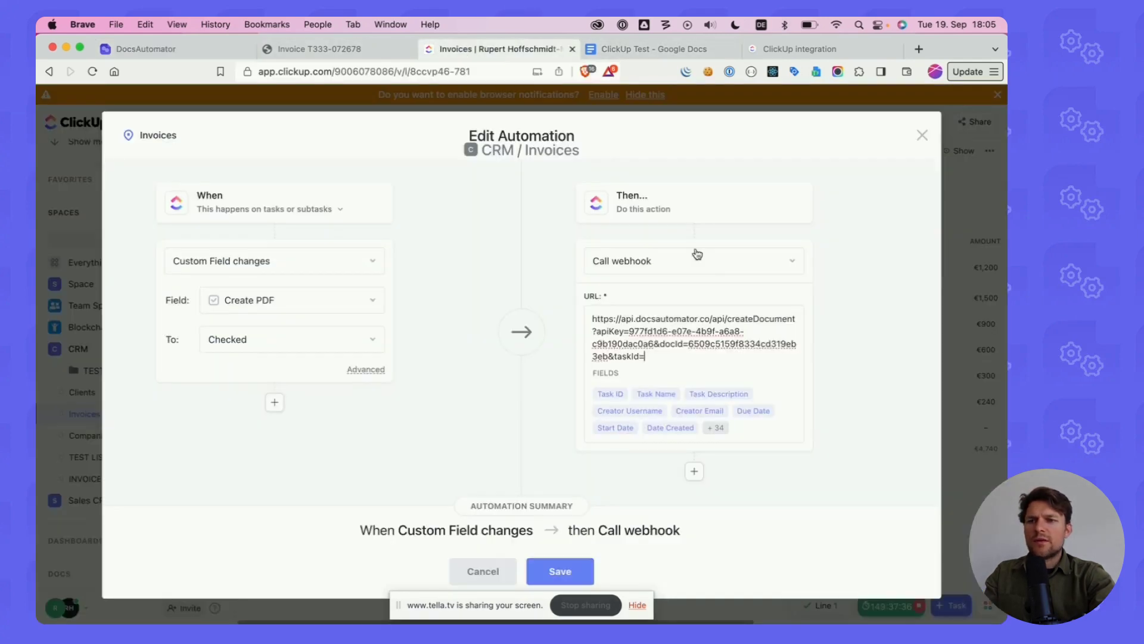
click(619, 395)
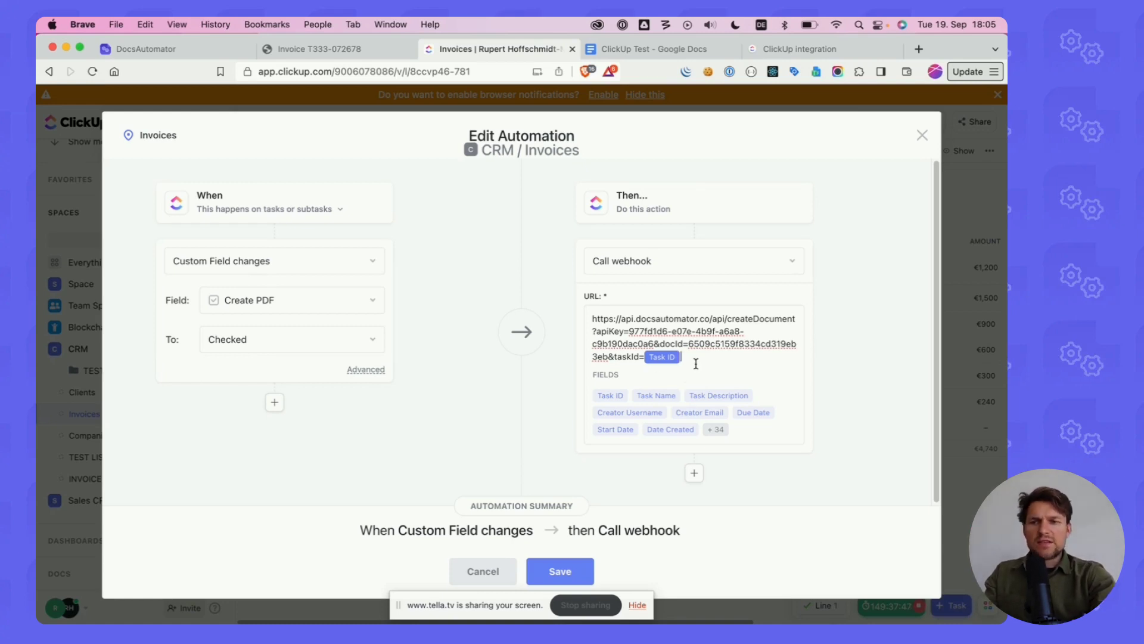
click(571, 571)
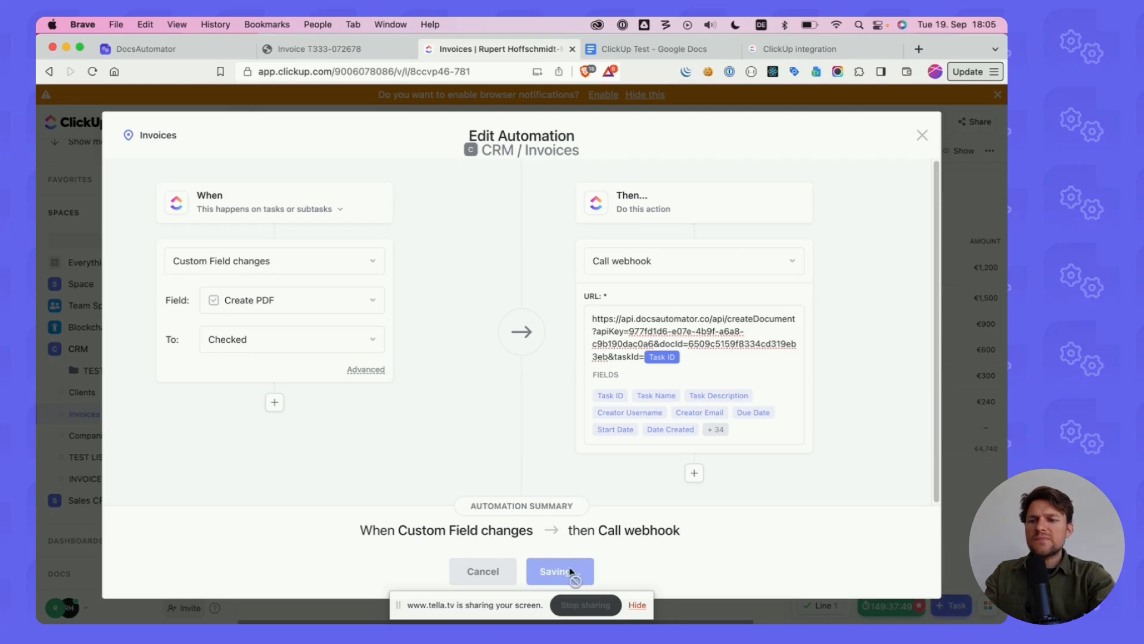
Close the automations manager and open the Invoice T333-072678 task
key(Escape)
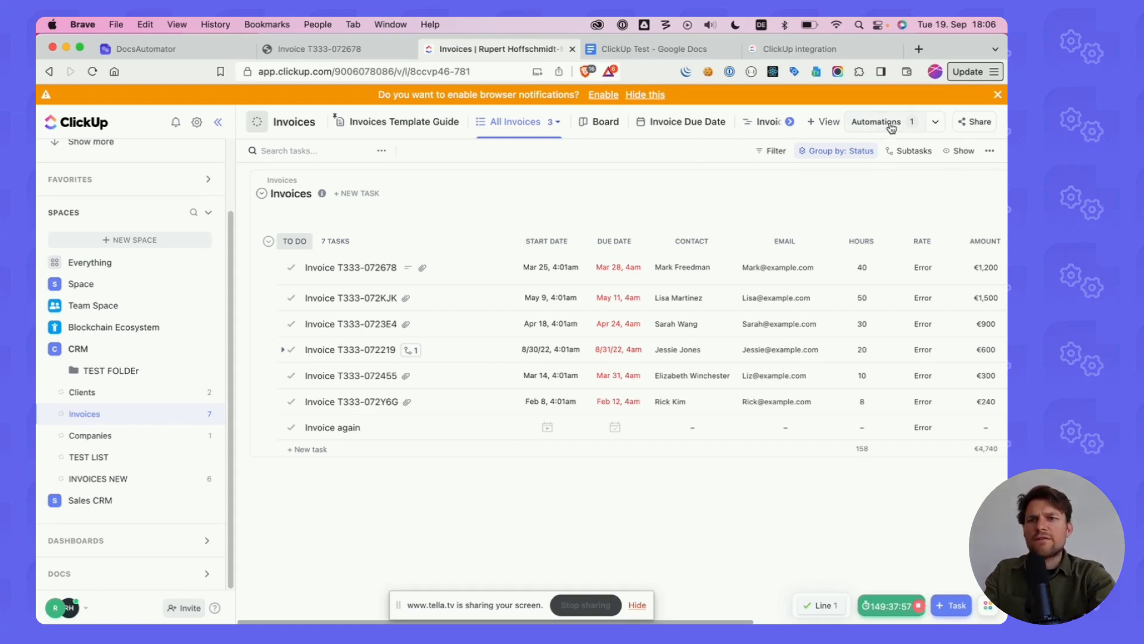
click(328, 268)
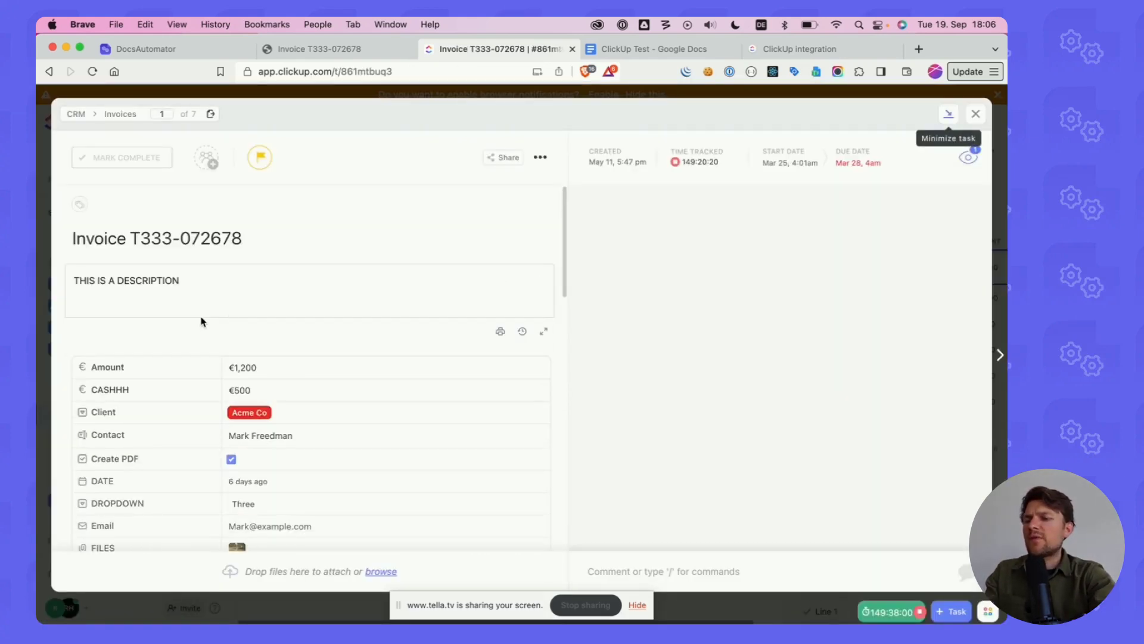
scroll(251, 311, down, 2)
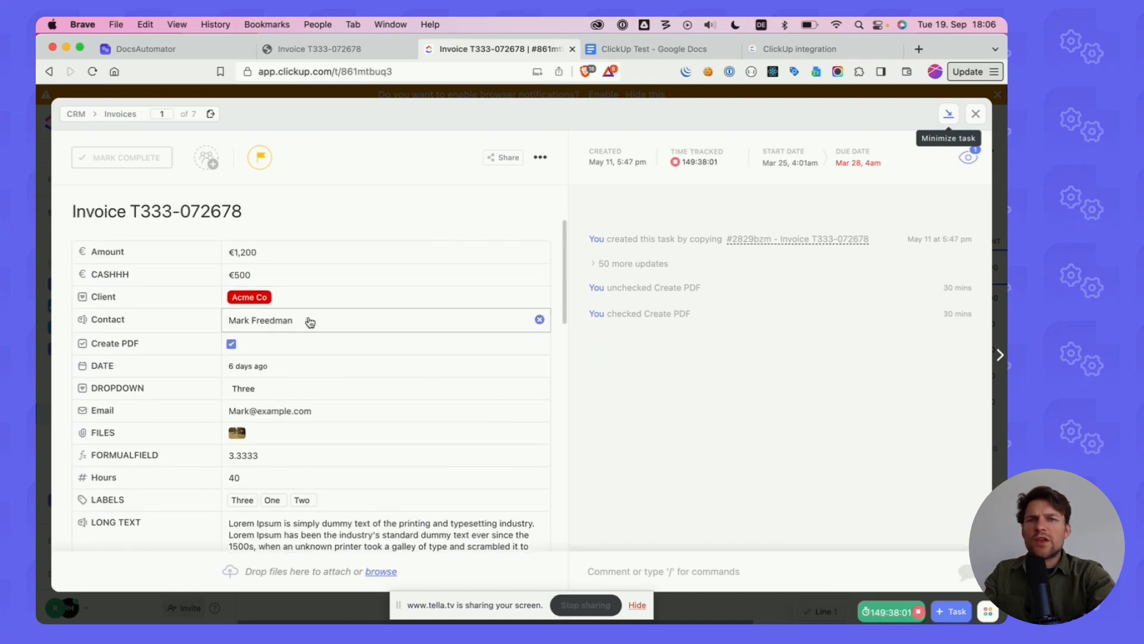
Reveal the task's empty fields and check Create PDF to trigger document generation
scroll(263, 328, down, 6)
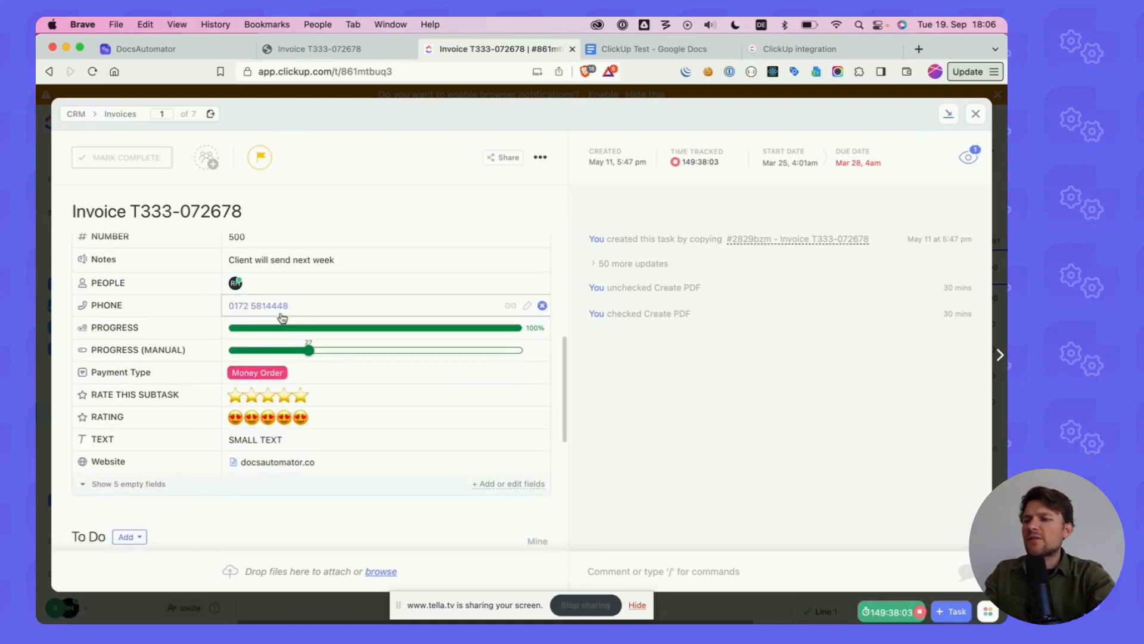
click(140, 483)
scroll(227, 369, down, 3)
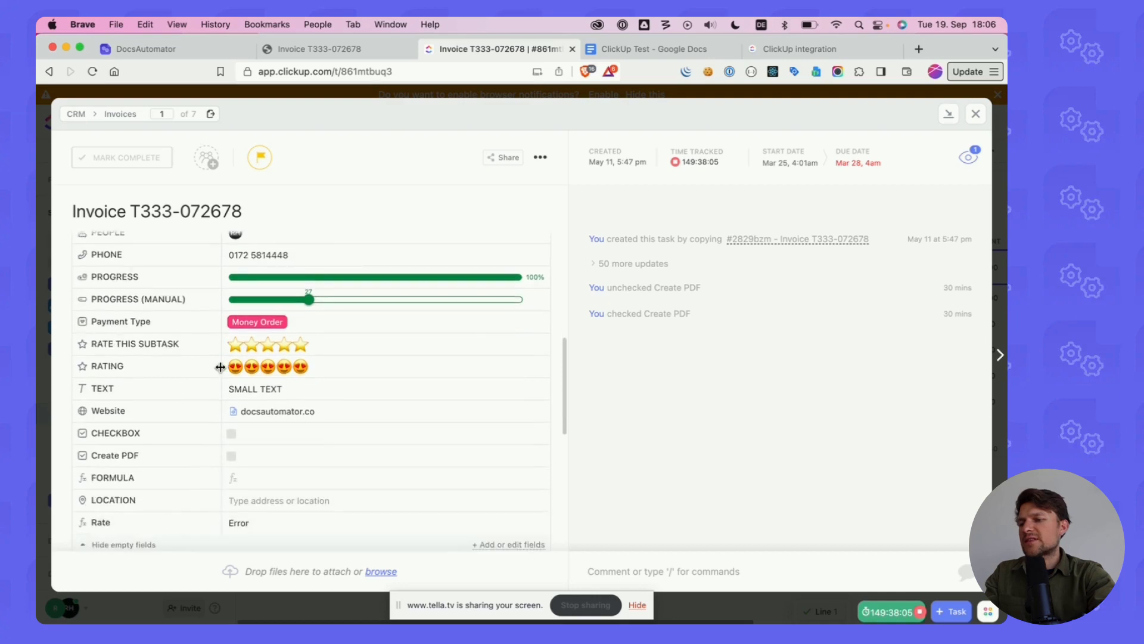
scroll(253, 363, down, 10)
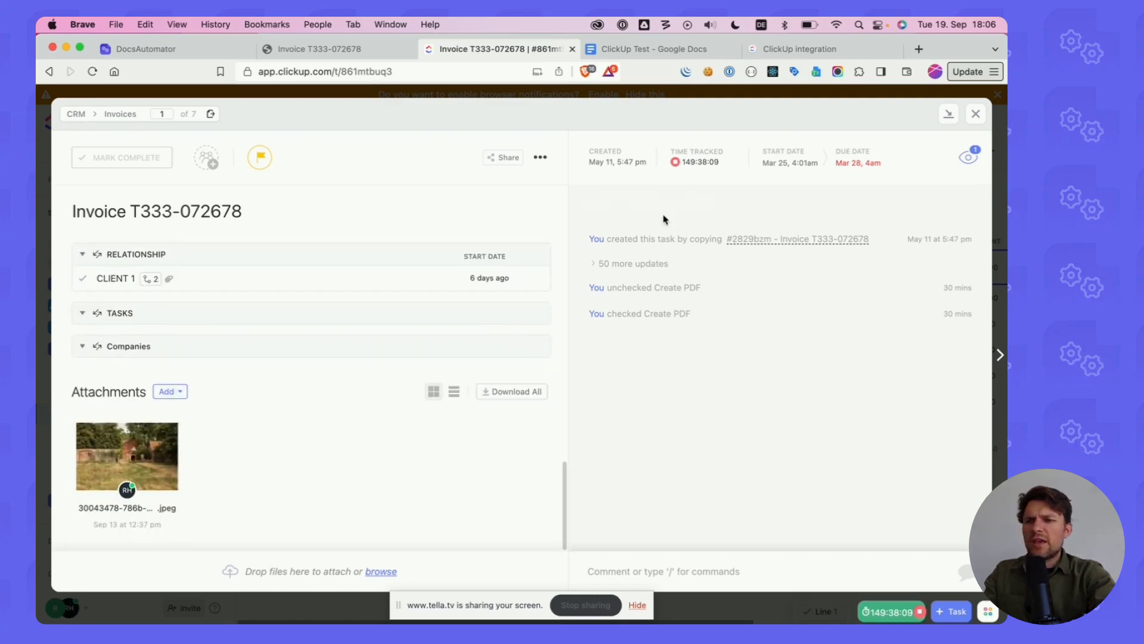
scroll(290, 405, up, 3)
scroll(292, 423, down, 3)
mouse_move(146, 441)
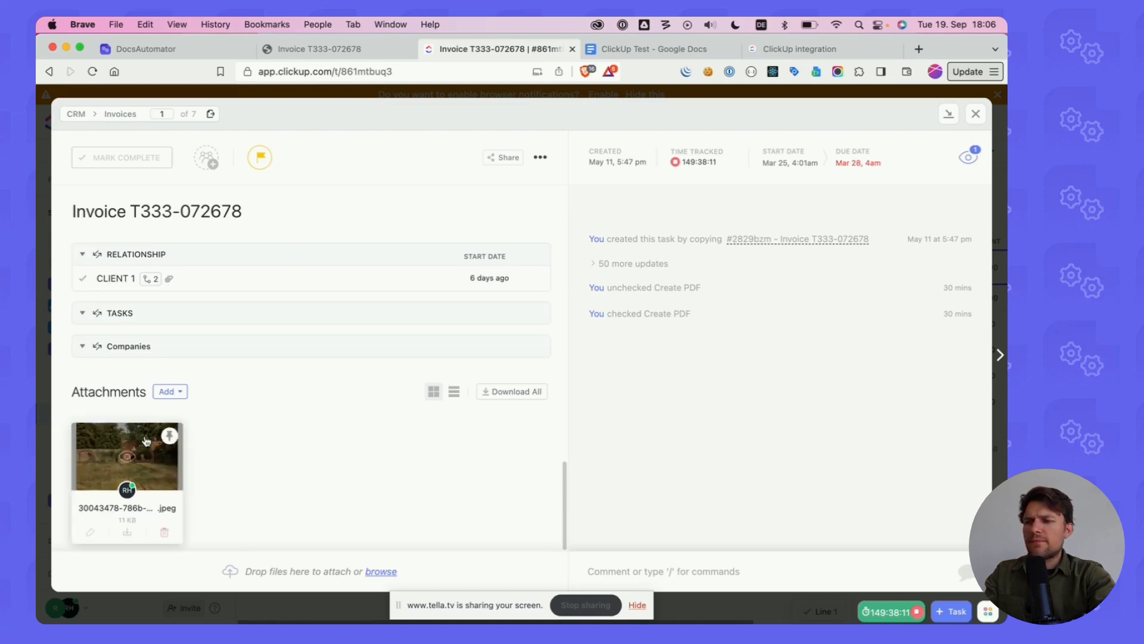
scroll(220, 439, up, 10)
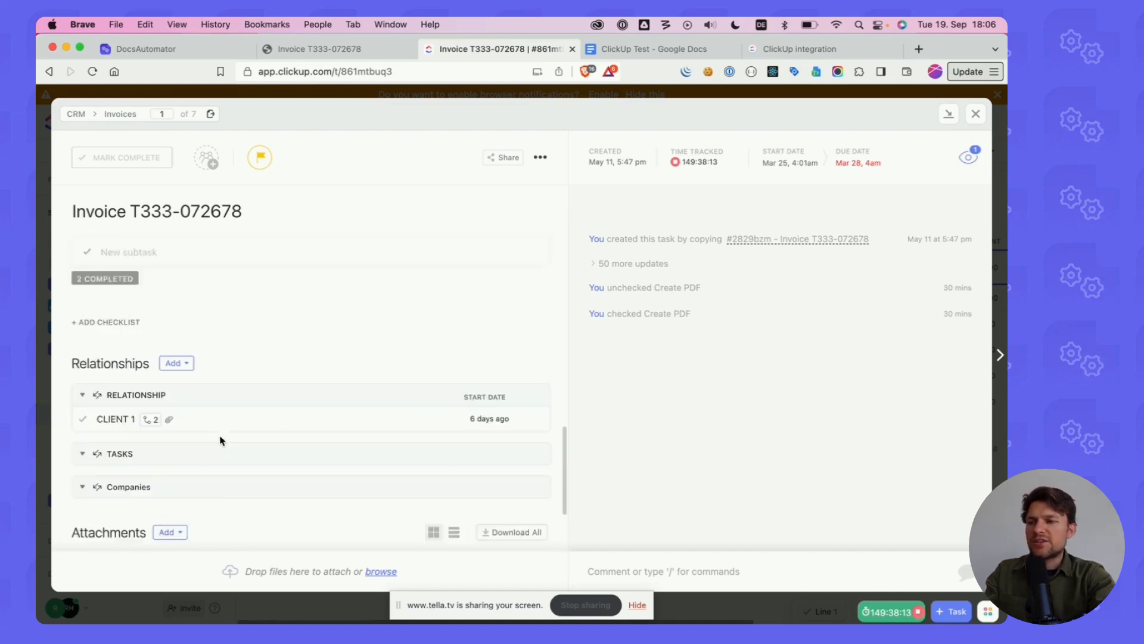
scroll(255, 375, up, 5)
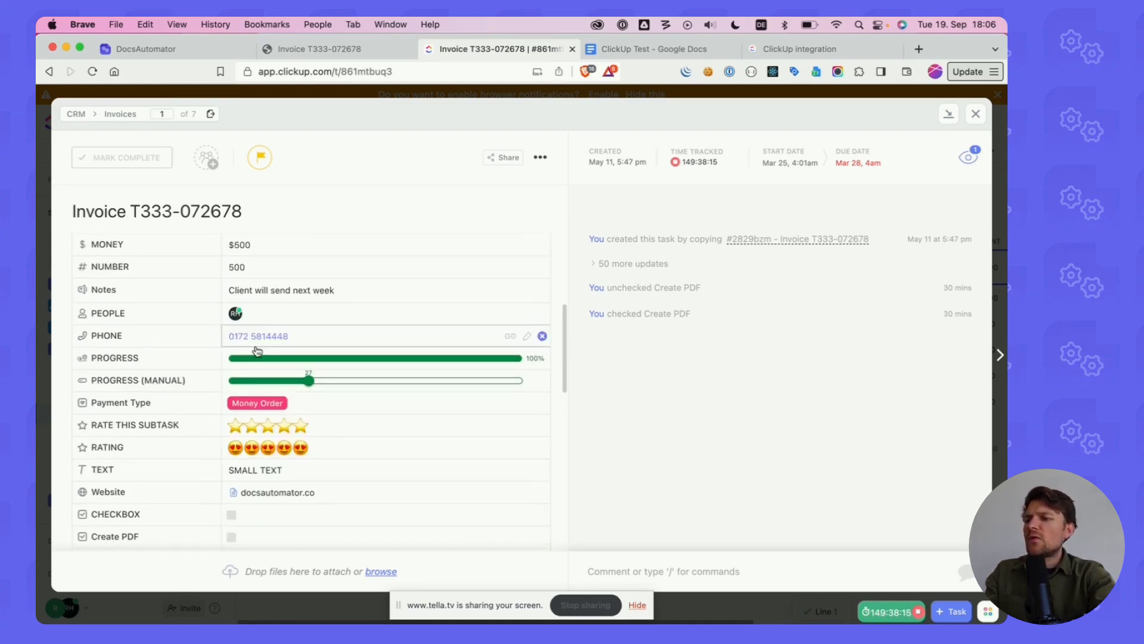
scroll(243, 435, down, 2)
click(232, 439)
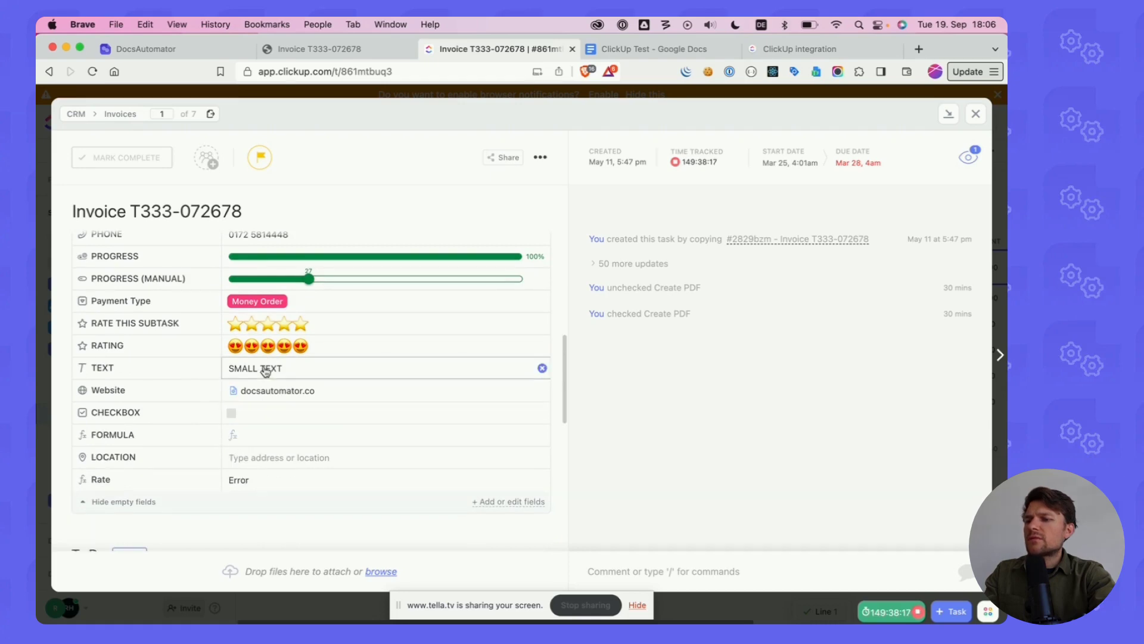
Reopen the invoice task until the generated PDF attachment appears, then open it
scroll(268, 365, up, 10)
scroll(251, 345, down, 4)
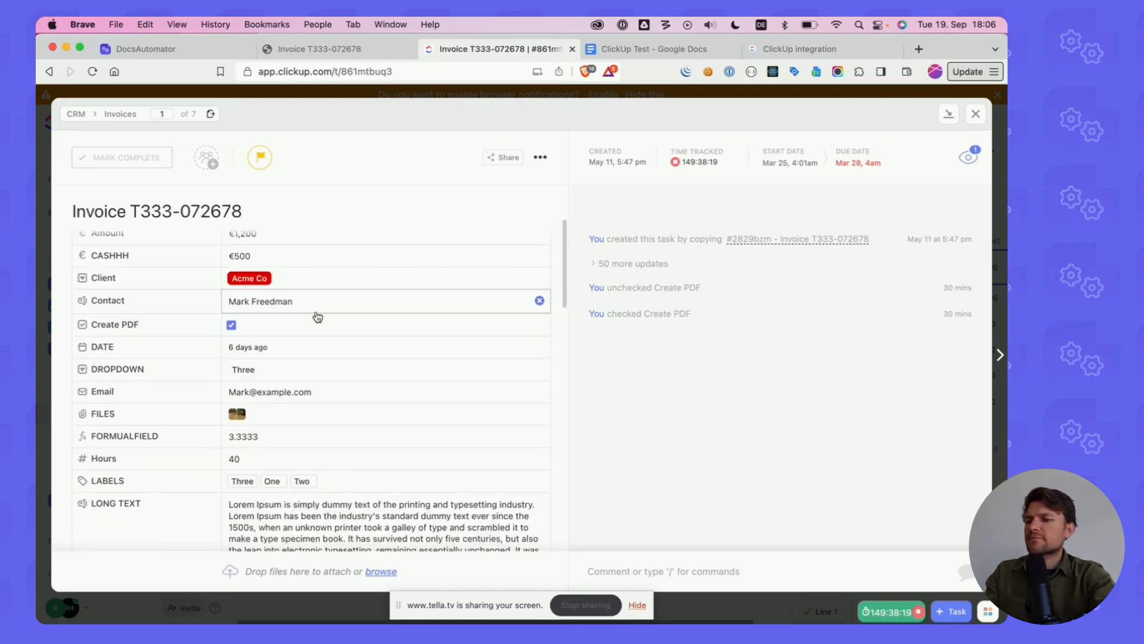
scroll(317, 314, up, 1)
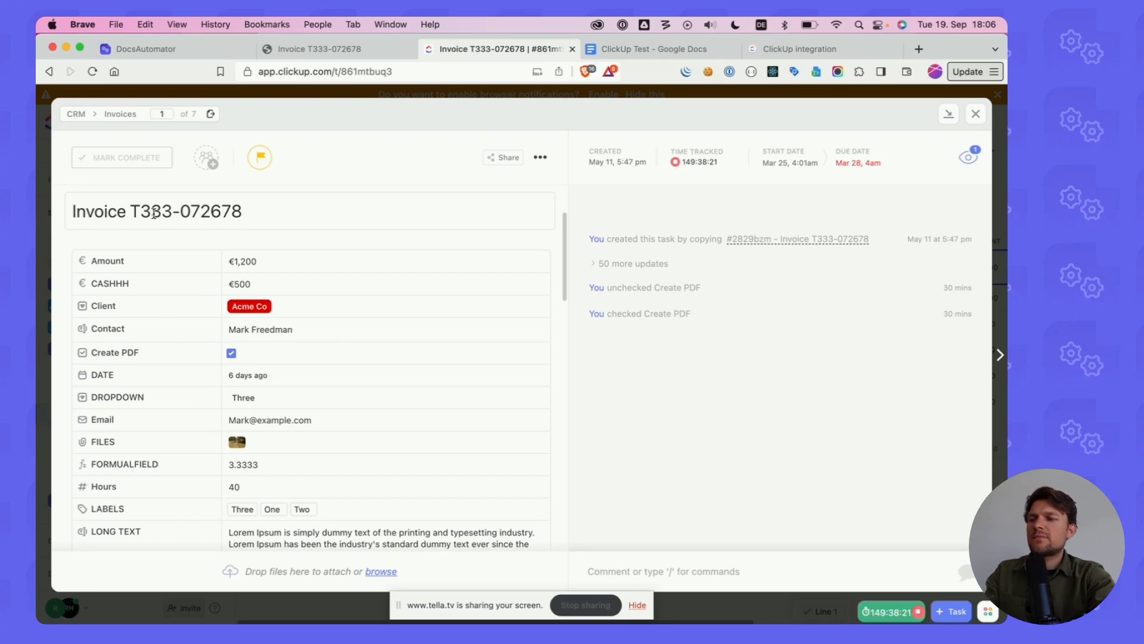
scroll(280, 252, down, 10)
scroll(276, 258, up, 10)
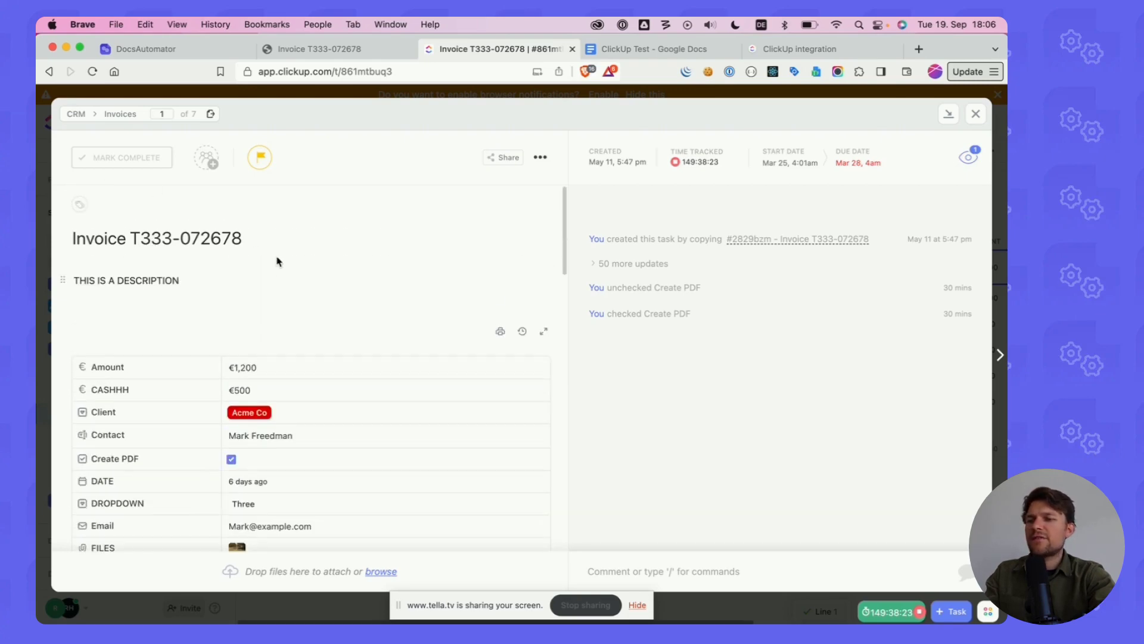
scroll(276, 258, down, 4)
click(42, 221)
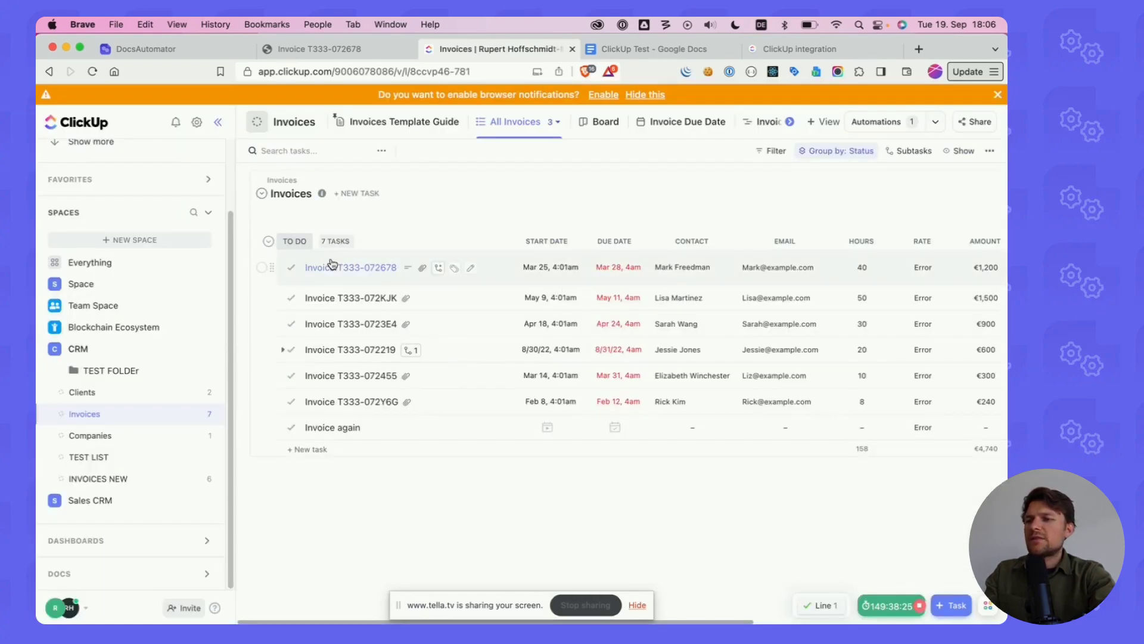
click(363, 269)
scroll(304, 292, down, 6)
scroll(304, 292, down, 10)
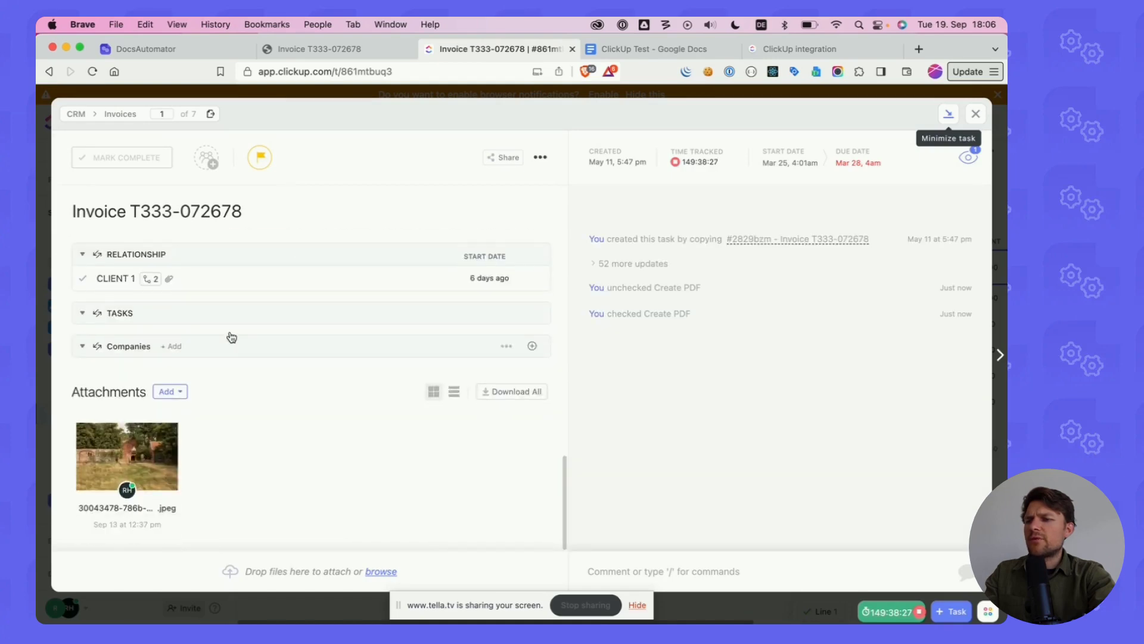
click(54, 262)
click(355, 269)
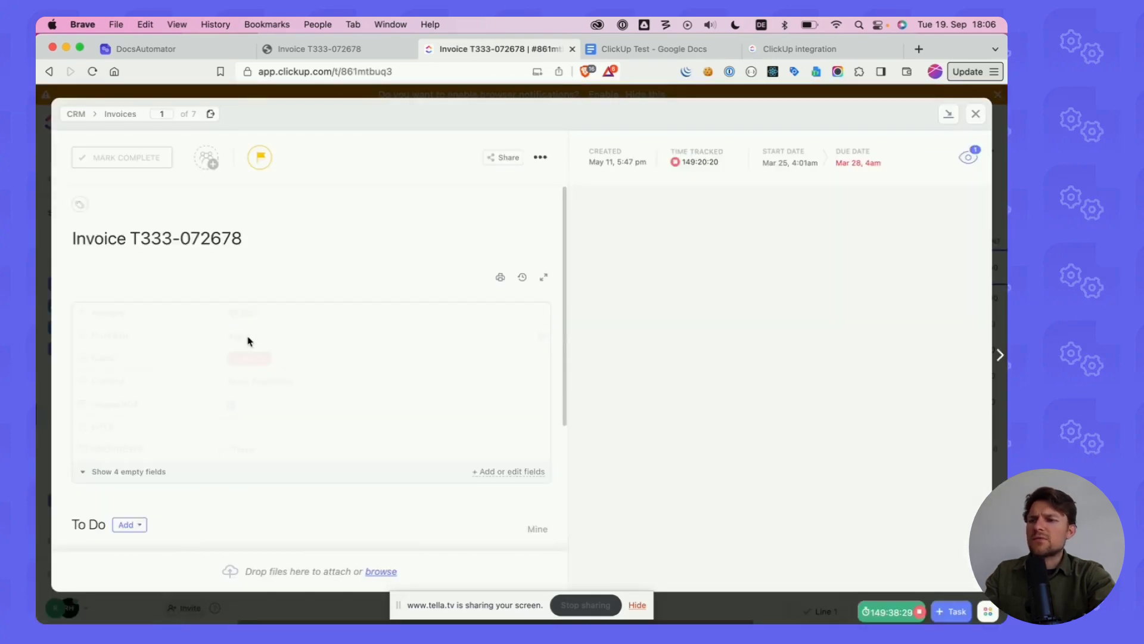
scroll(238, 292, down, 10)
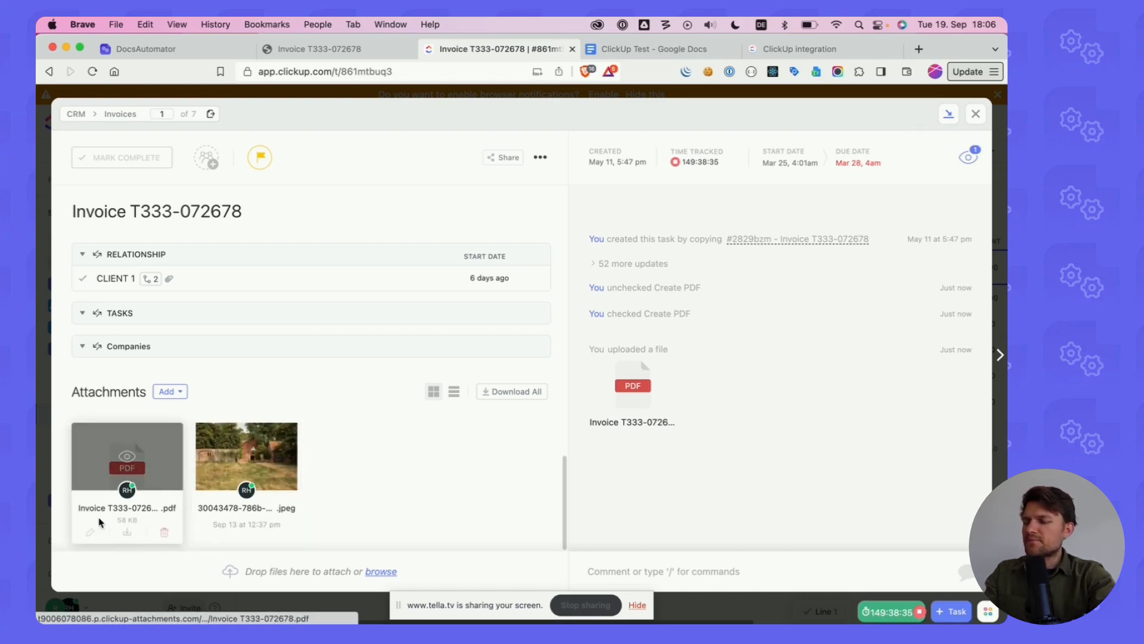
click(127, 468)
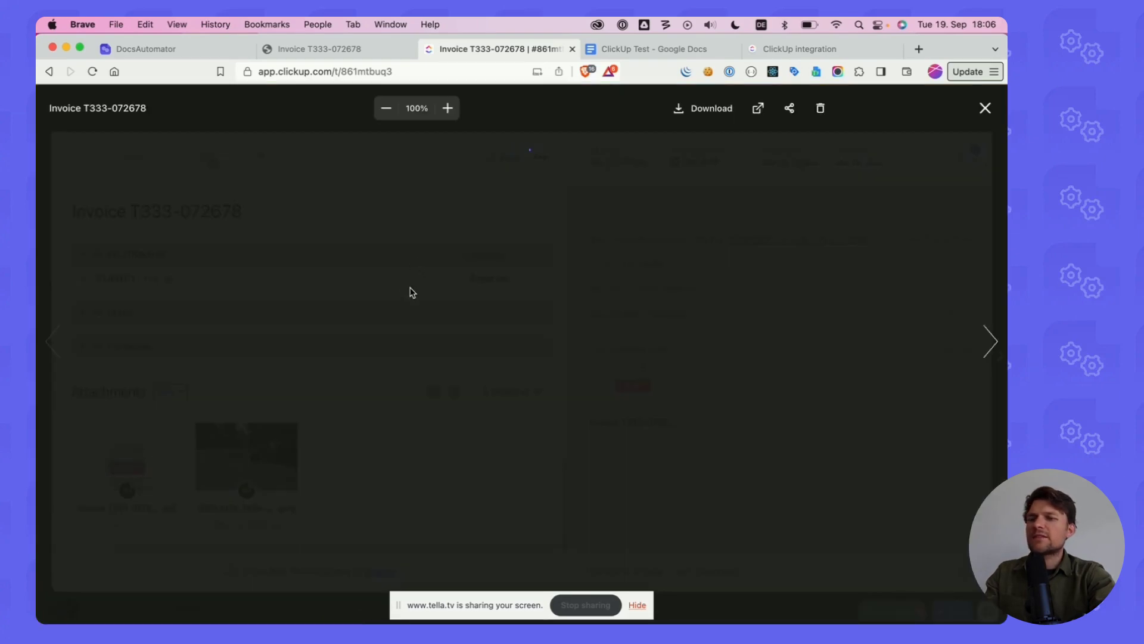
Zoom out on the attached PDF and inspect the filled-in task description
scroll(295, 296, down, 1)
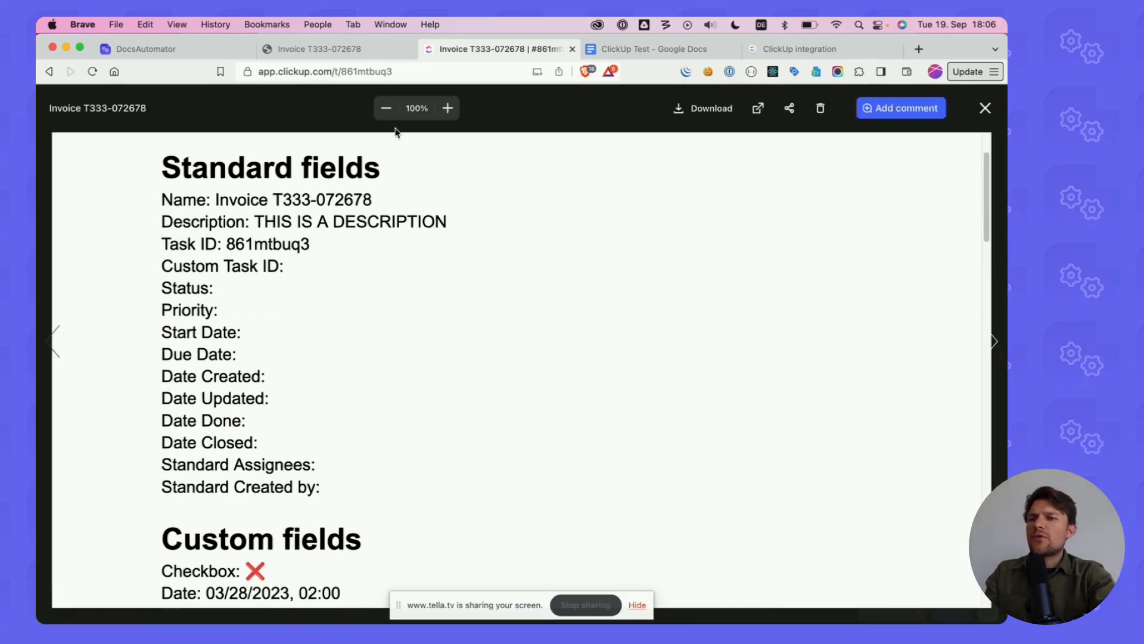
click(386, 108)
click(387, 108)
click(386, 108)
click(386, 108)
click(386, 108)
click(386, 107)
scroll(409, 197, up, 3)
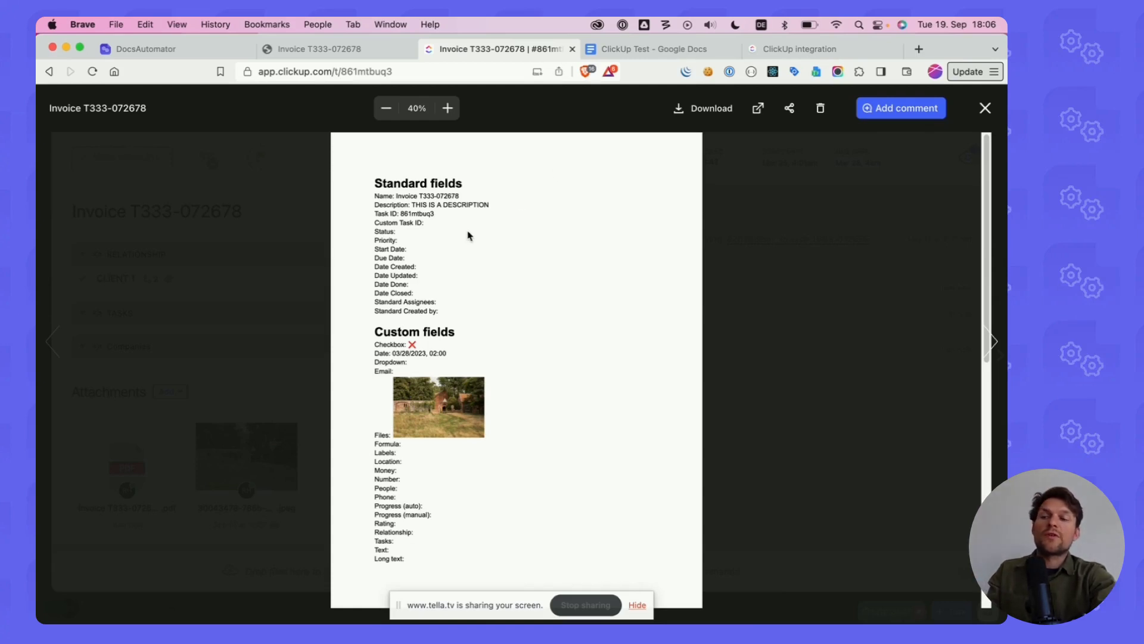
drag(412, 205, 488, 206)
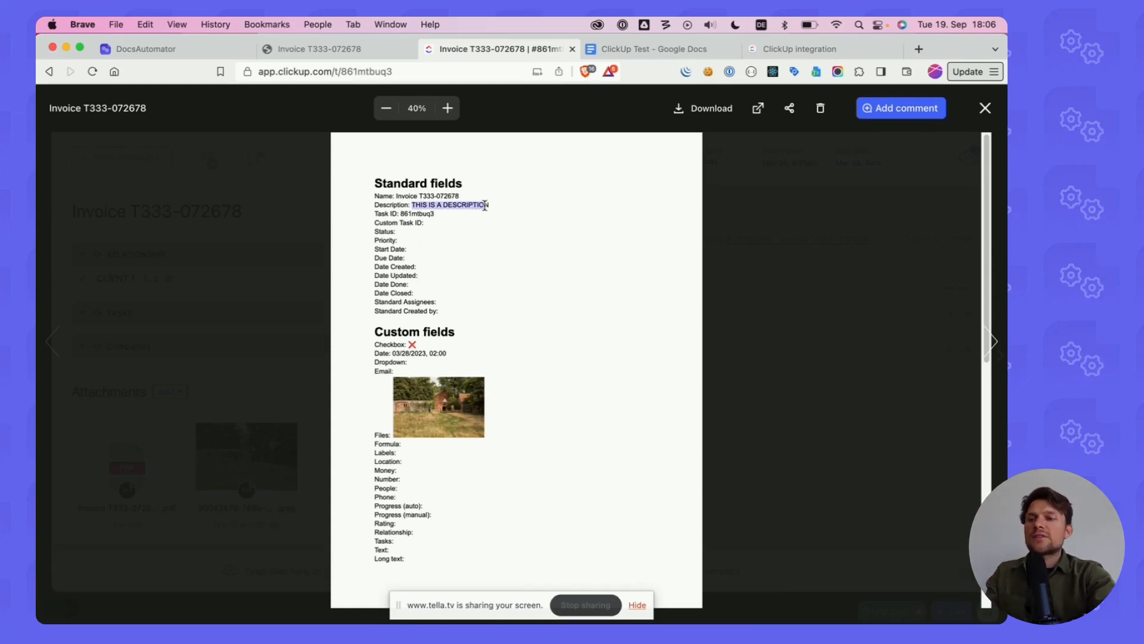
click(467, 183)
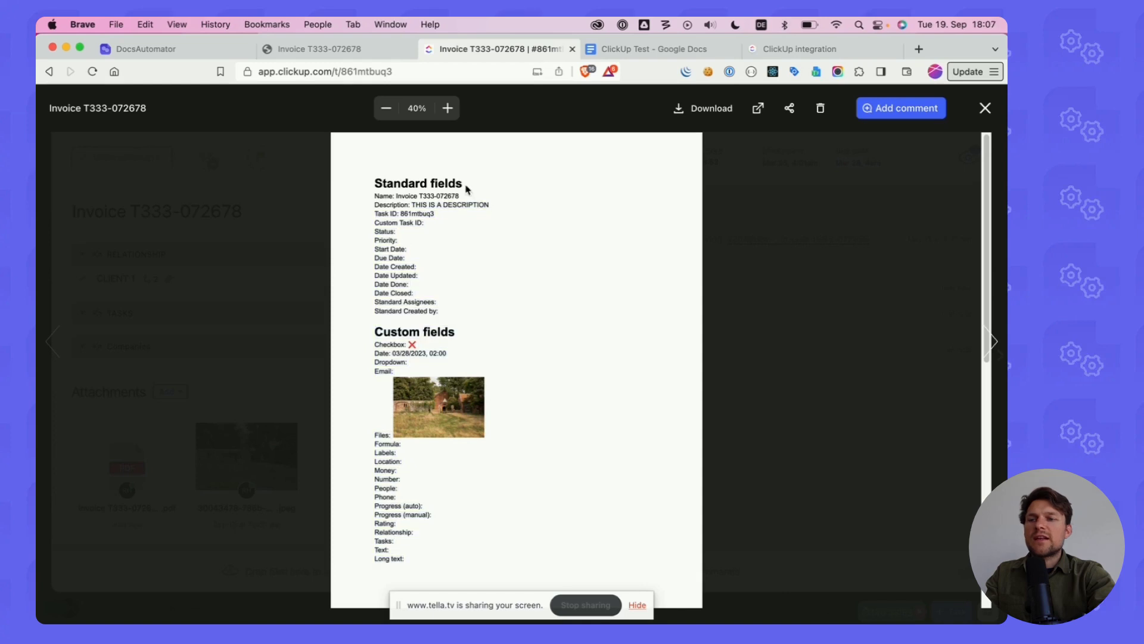
Compare the generated PDF against the DocsAutomator template field mapping
click(156, 50)
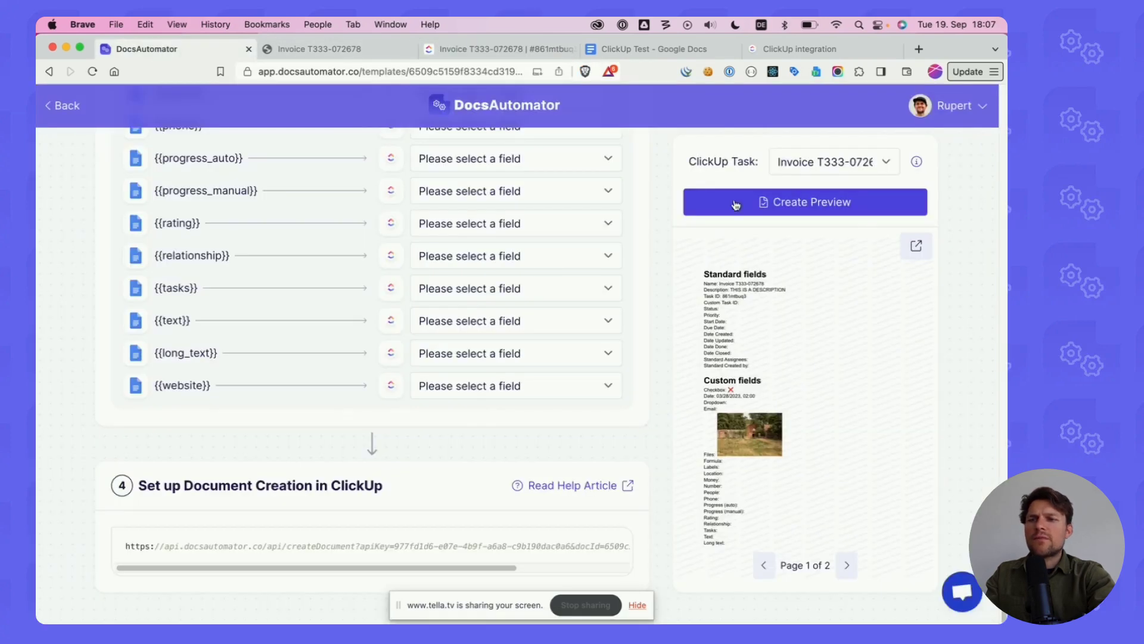
click(465, 49)
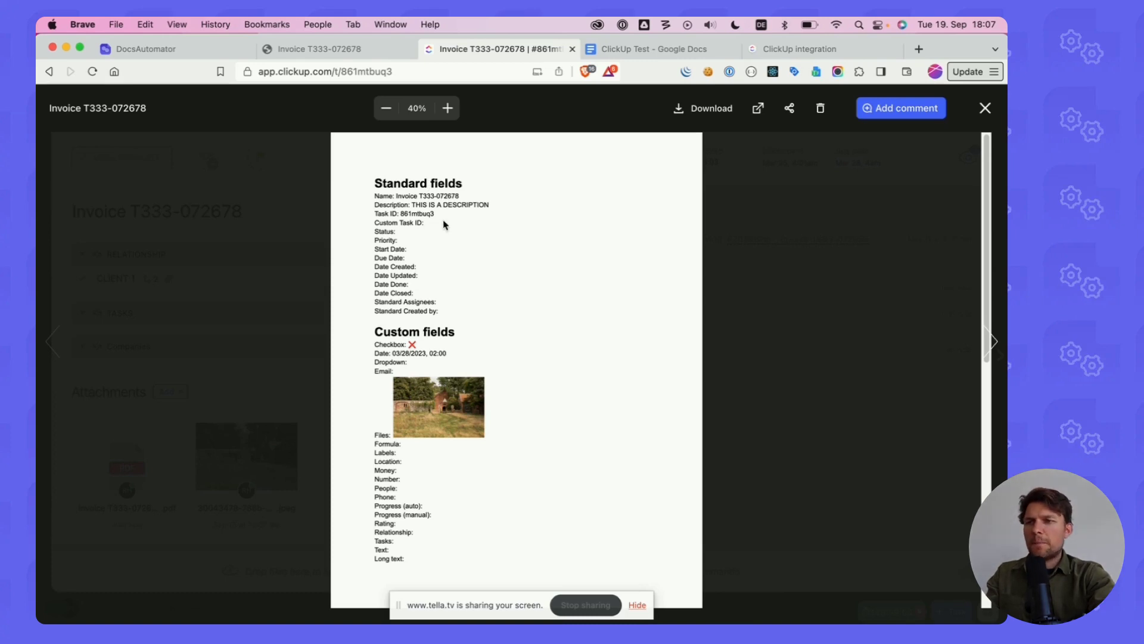
click(179, 50)
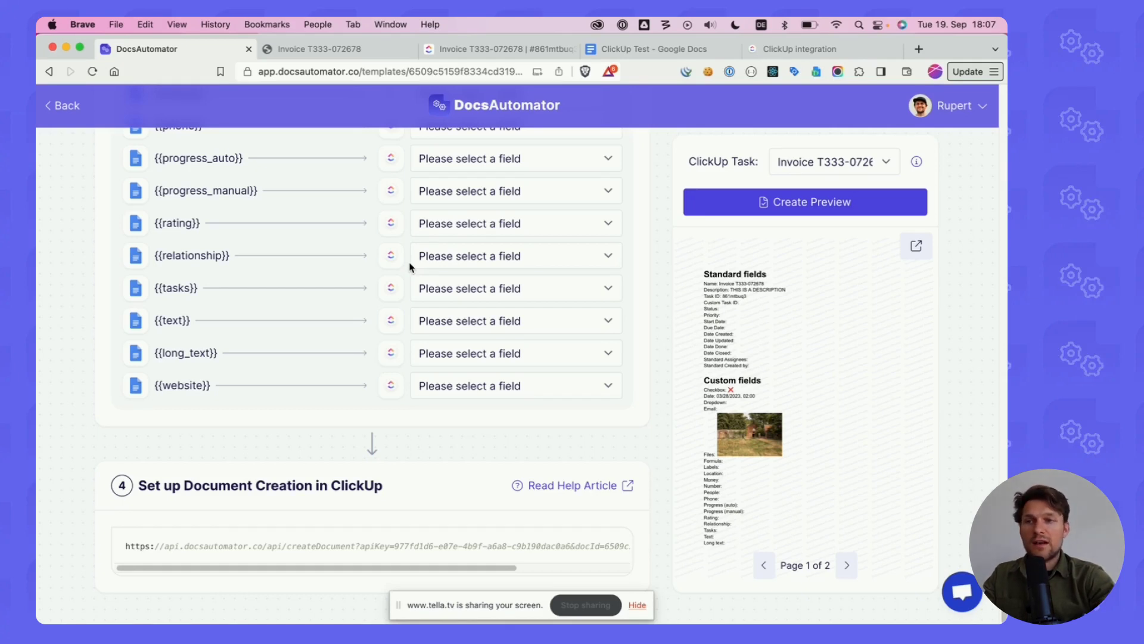
Open the Notion ClickUp integration guide and scroll through it
click(794, 58)
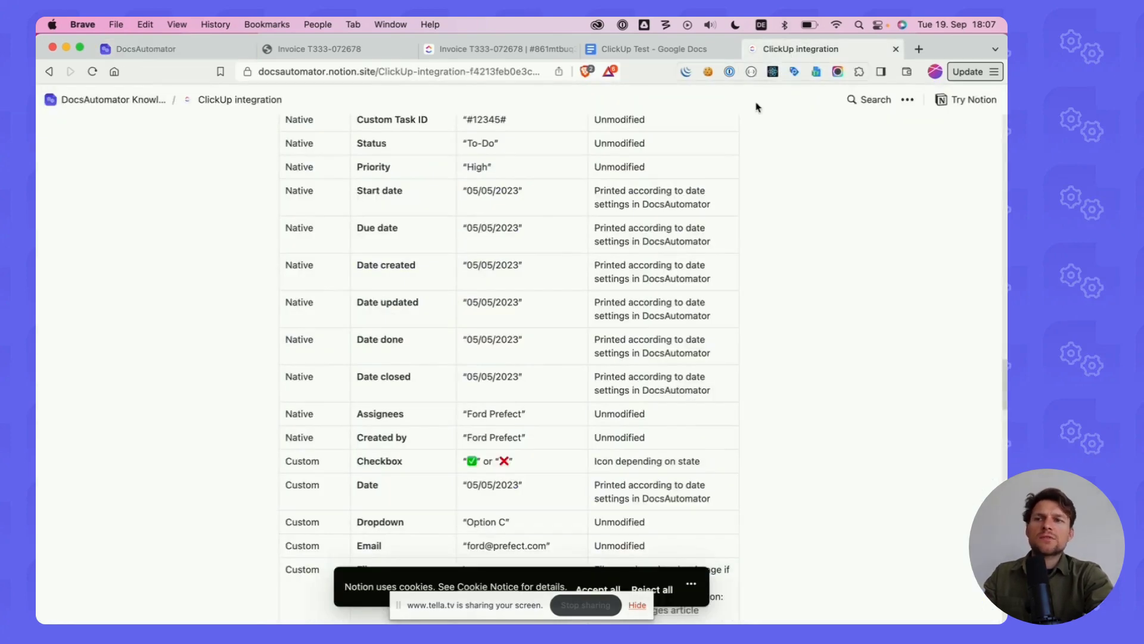
scroll(445, 257, up, 20)
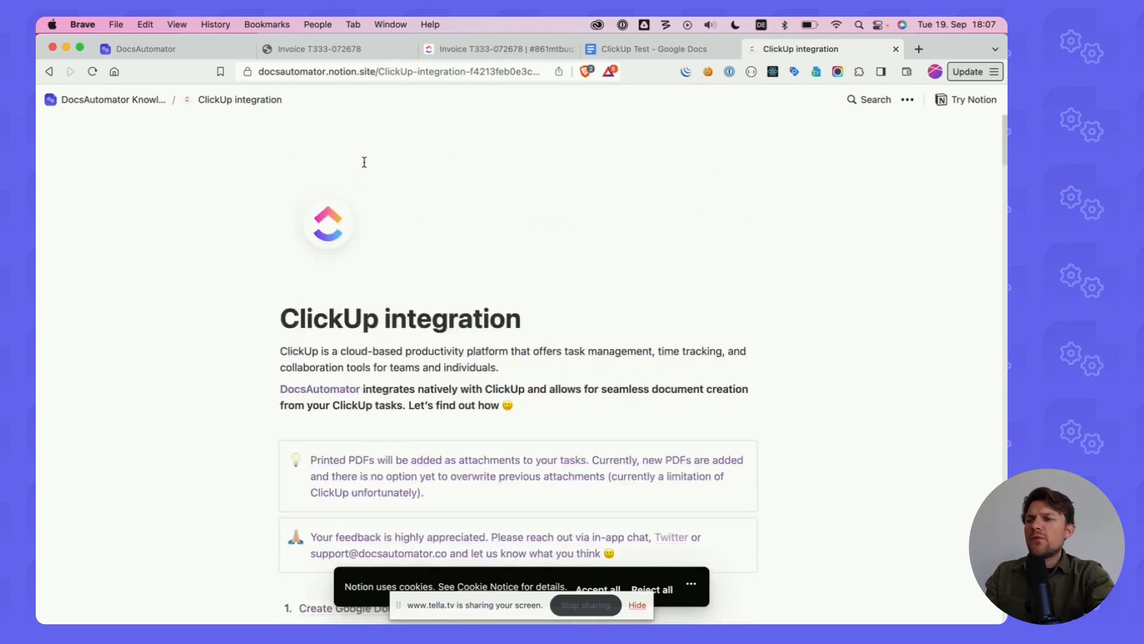
scroll(389, 188, down, 3)
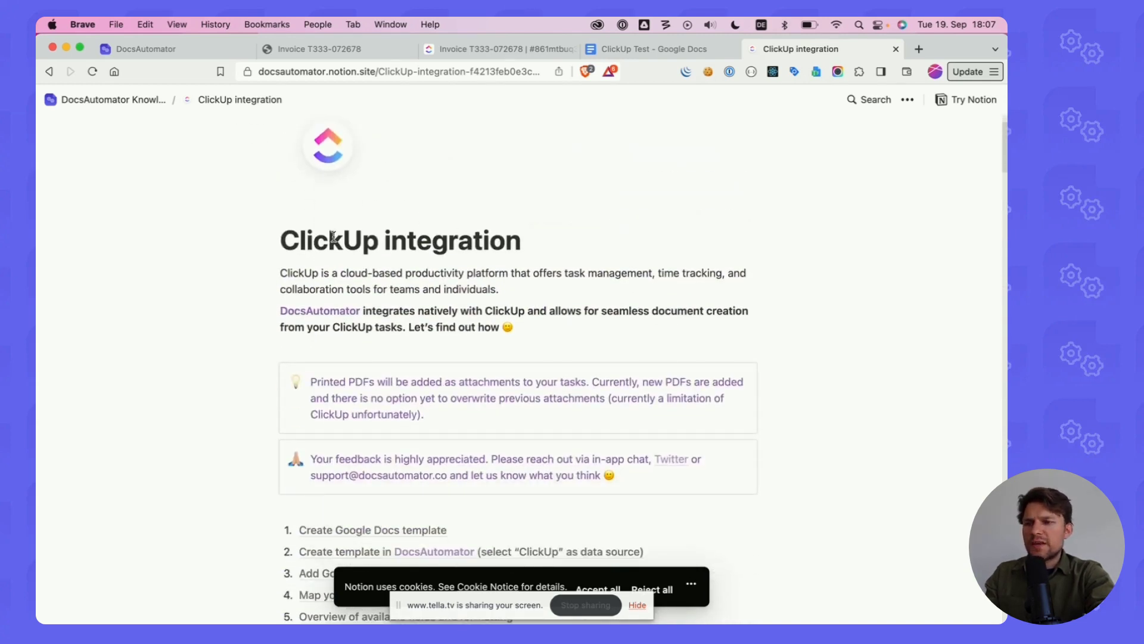
scroll(402, 230, down, 5)
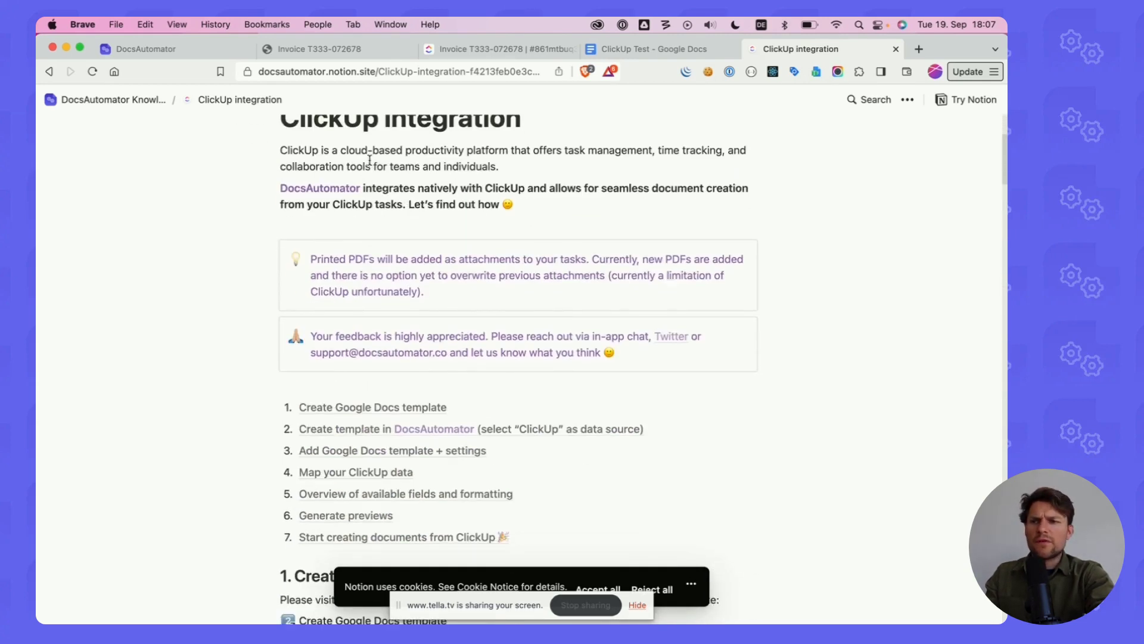
scroll(375, 158, up, 5)
Reopen the ClickUp integration article from the Knowledge Base and scroll to section 5
click(95, 102)
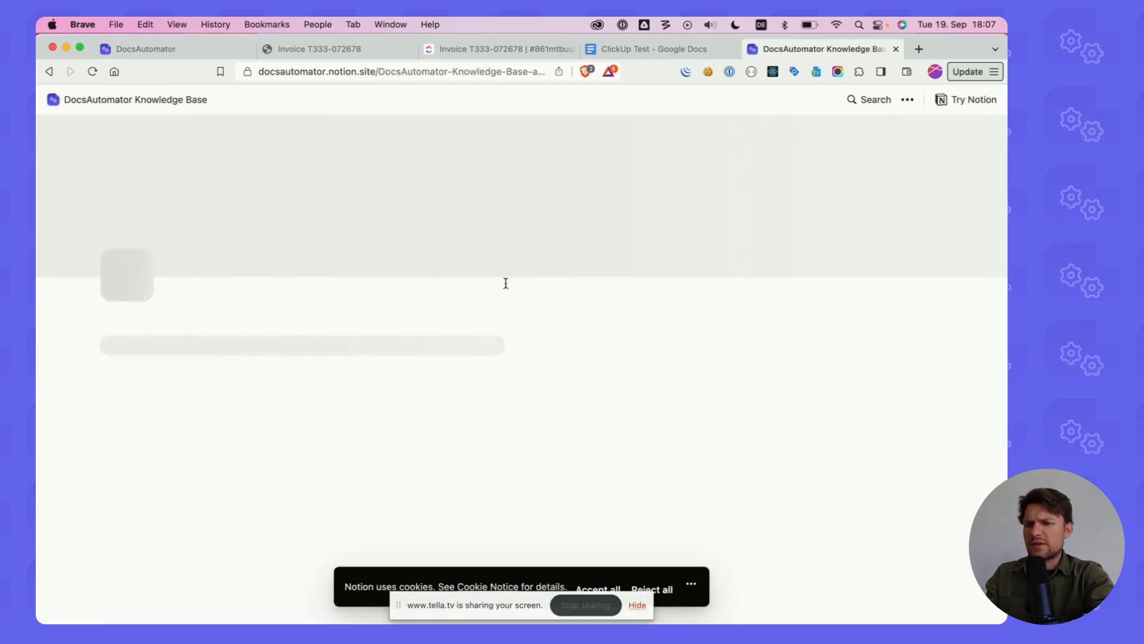
scroll(566, 310, down, 7)
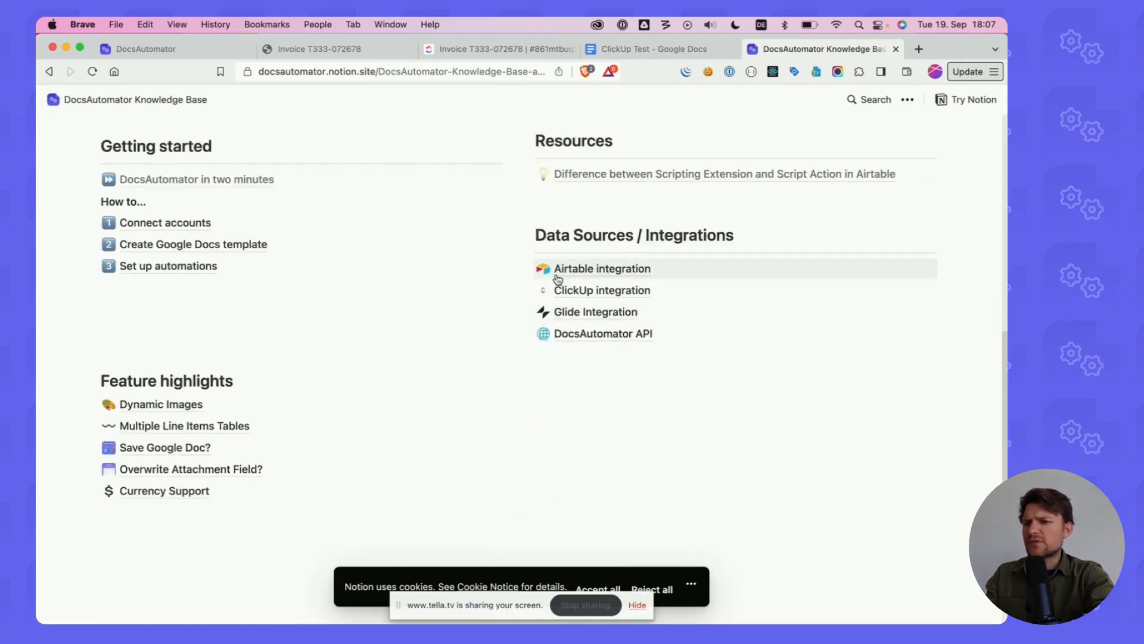
click(586, 292)
scroll(400, 303, down, 7)
scroll(408, 303, down, 4)
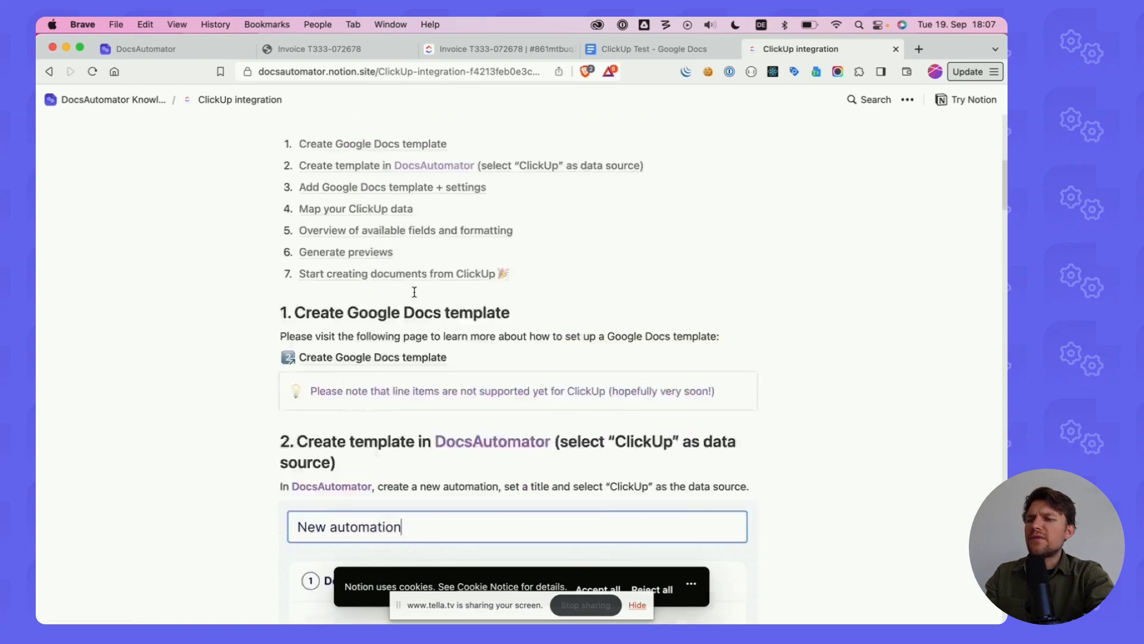
scroll(417, 295, up, 7)
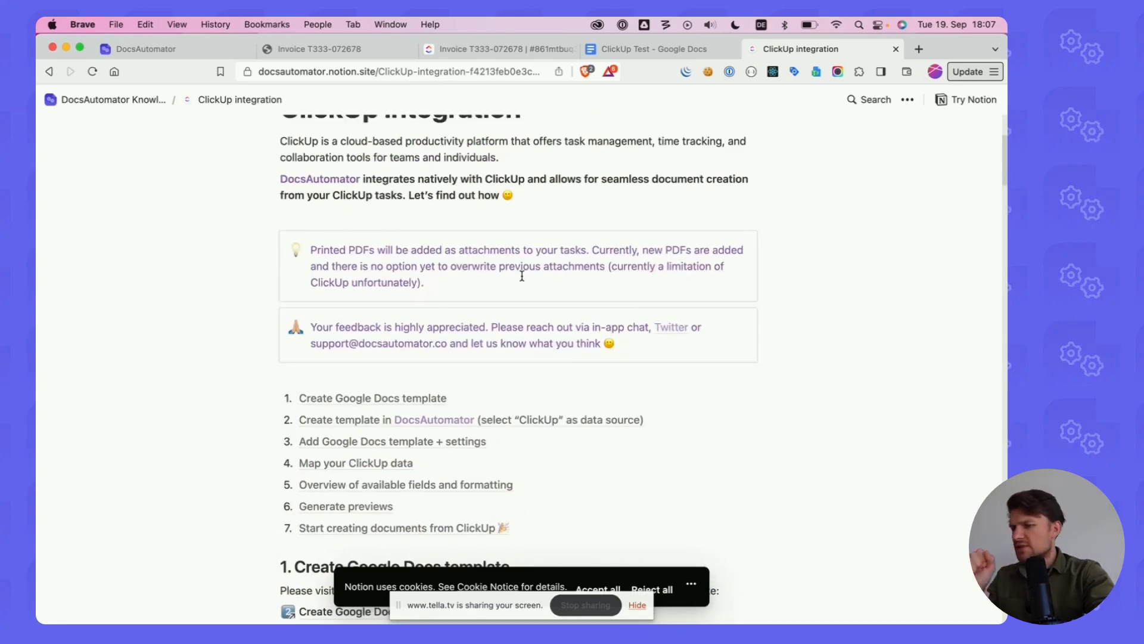
scroll(486, 265, up, 4)
scroll(459, 250, down, 3)
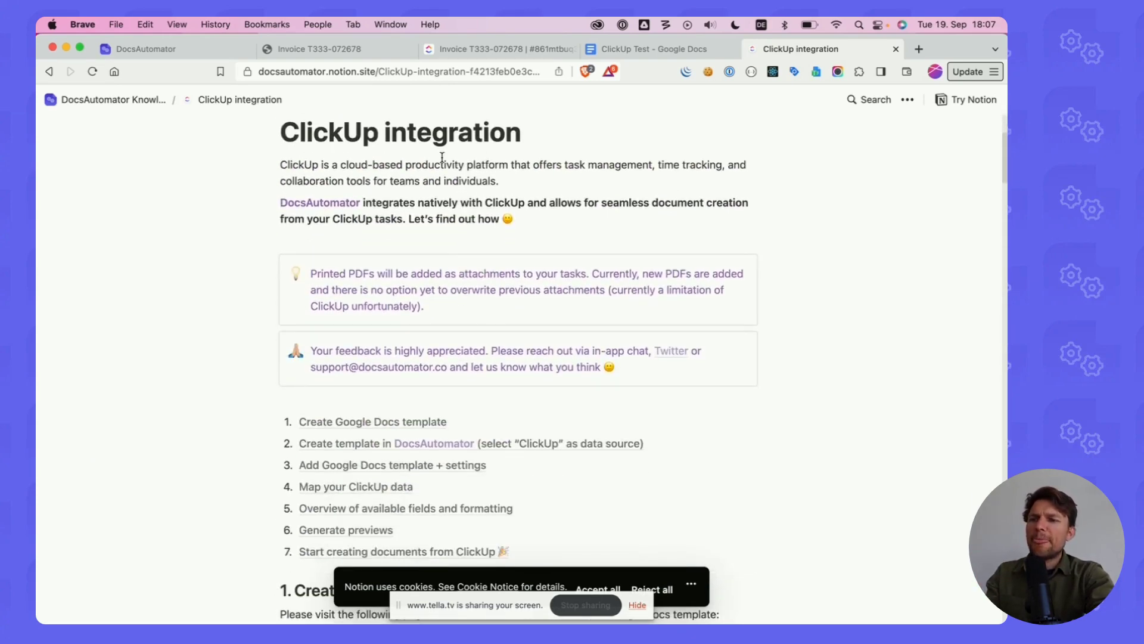
scroll(448, 207, down, 5)
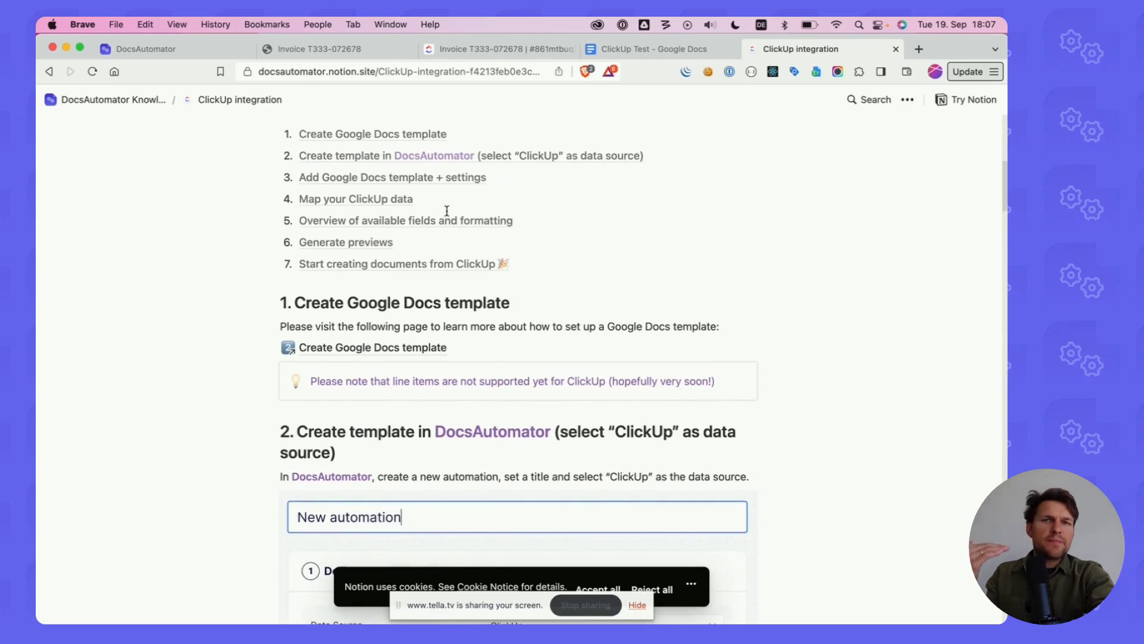
scroll(446, 209, down, 5)
scroll(446, 212, down, 15)
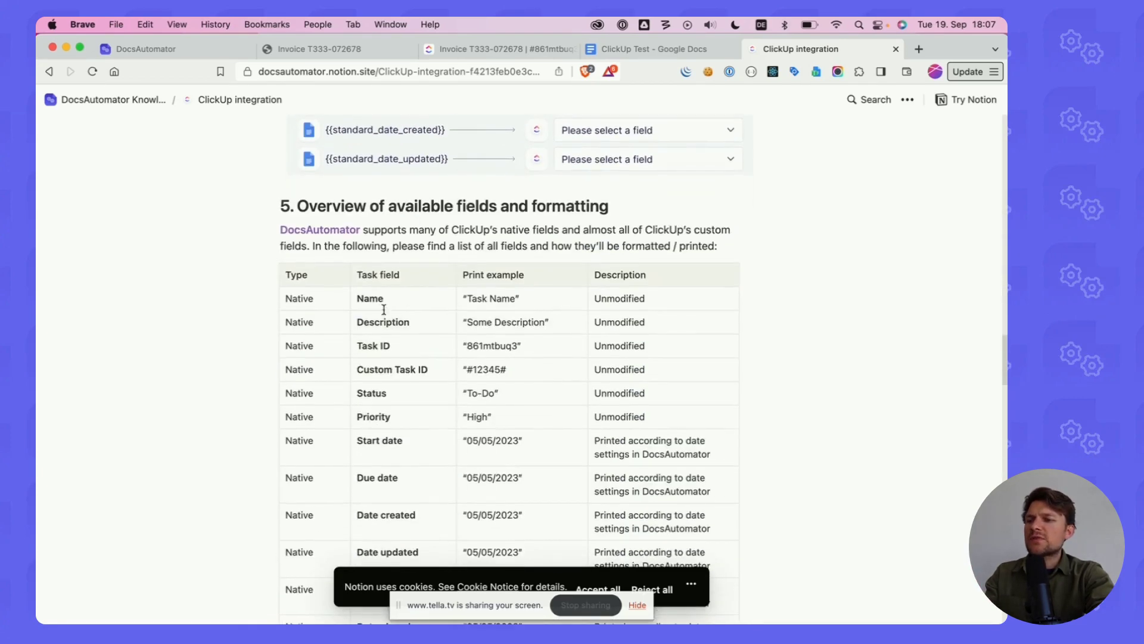
Scroll through the table of supported ClickUp fields
scroll(396, 239, up, 1)
scroll(395, 188, down, 3)
scroll(375, 197, up, 6)
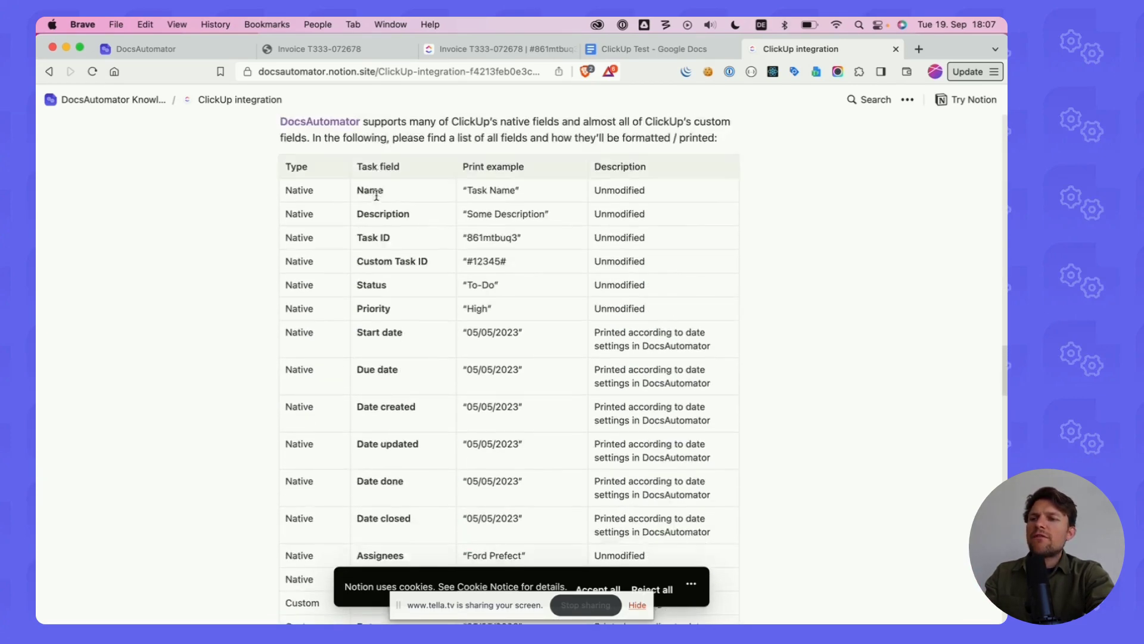
scroll(378, 239, down, 10)
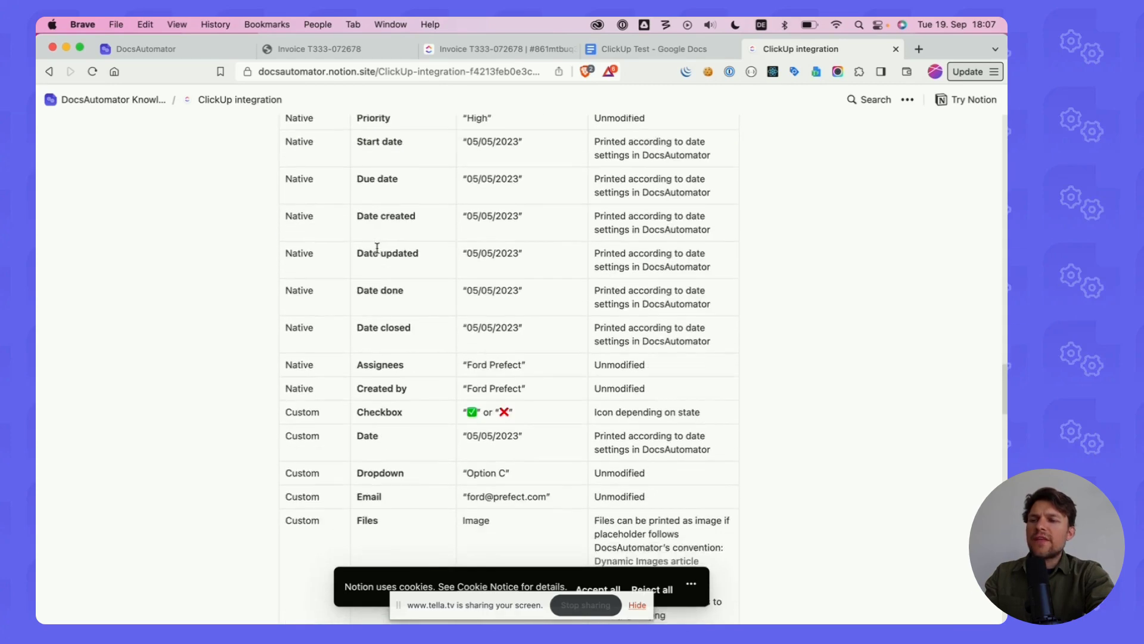
scroll(377, 247, down, 7)
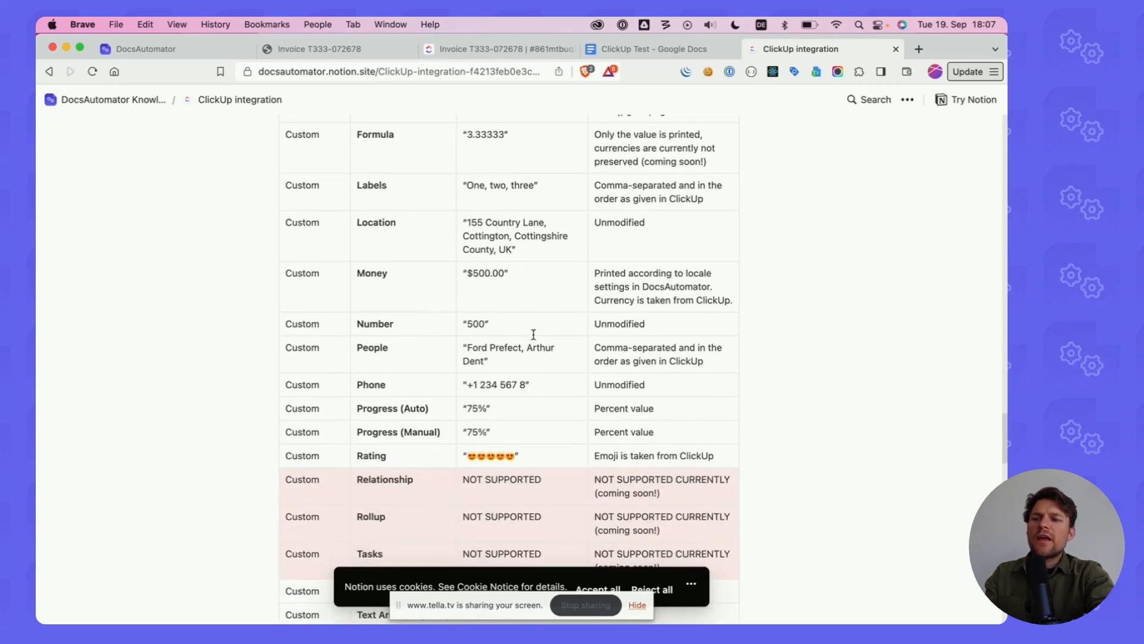
scroll(576, 322, up, 15)
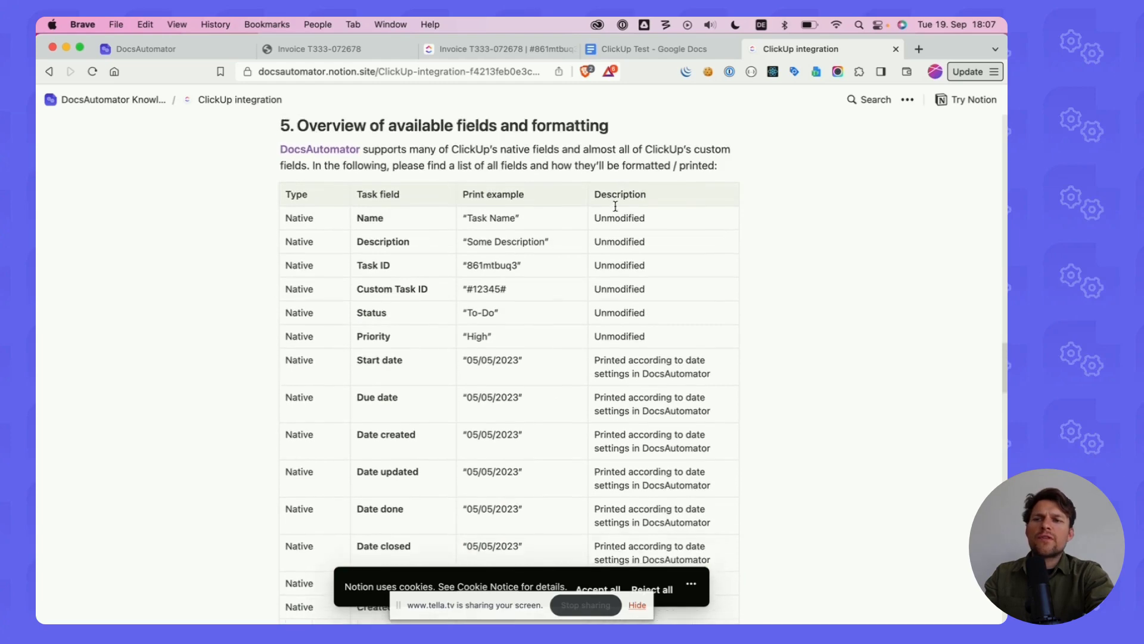
scroll(595, 273, down, 8)
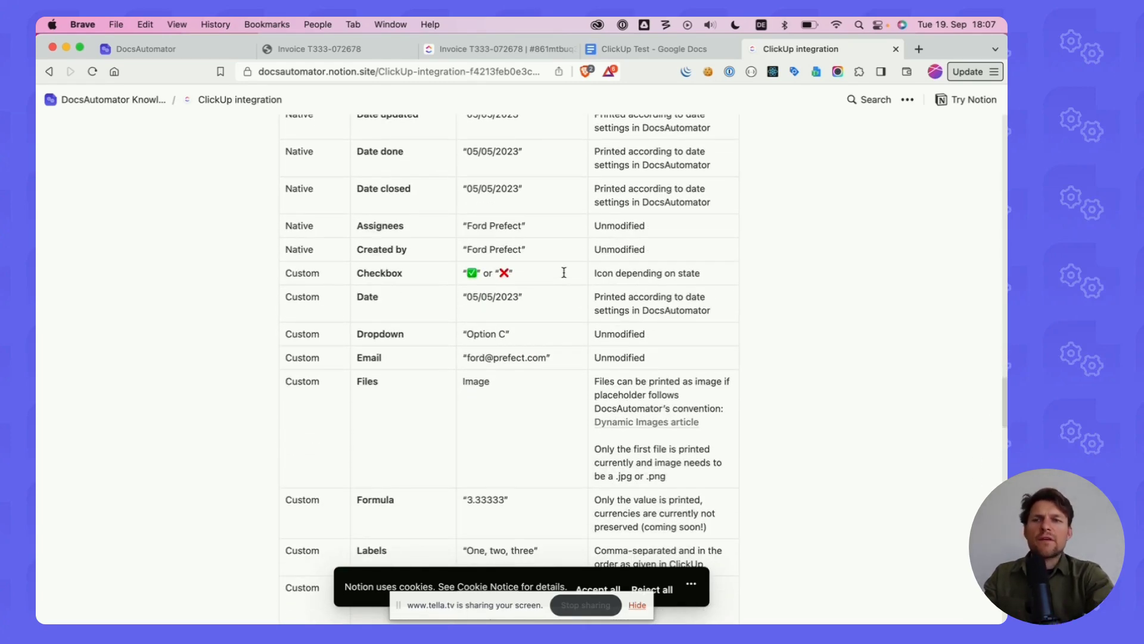
scroll(523, 311, down, 3)
scroll(524, 311, down, 3)
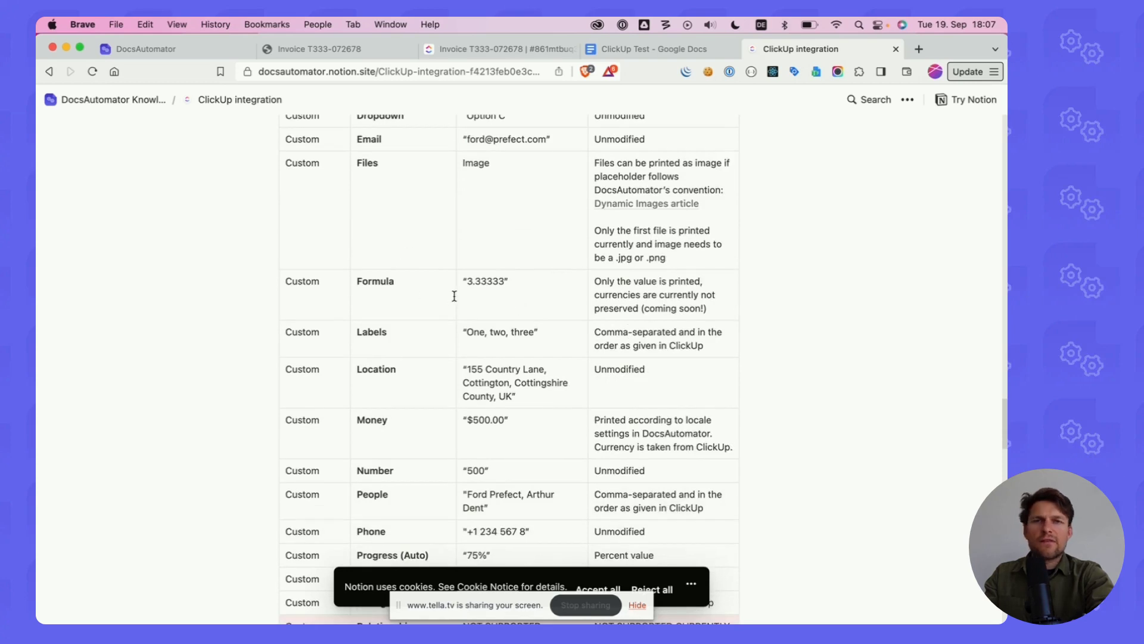
scroll(452, 295, down, 9)
scroll(452, 297, down, 2)
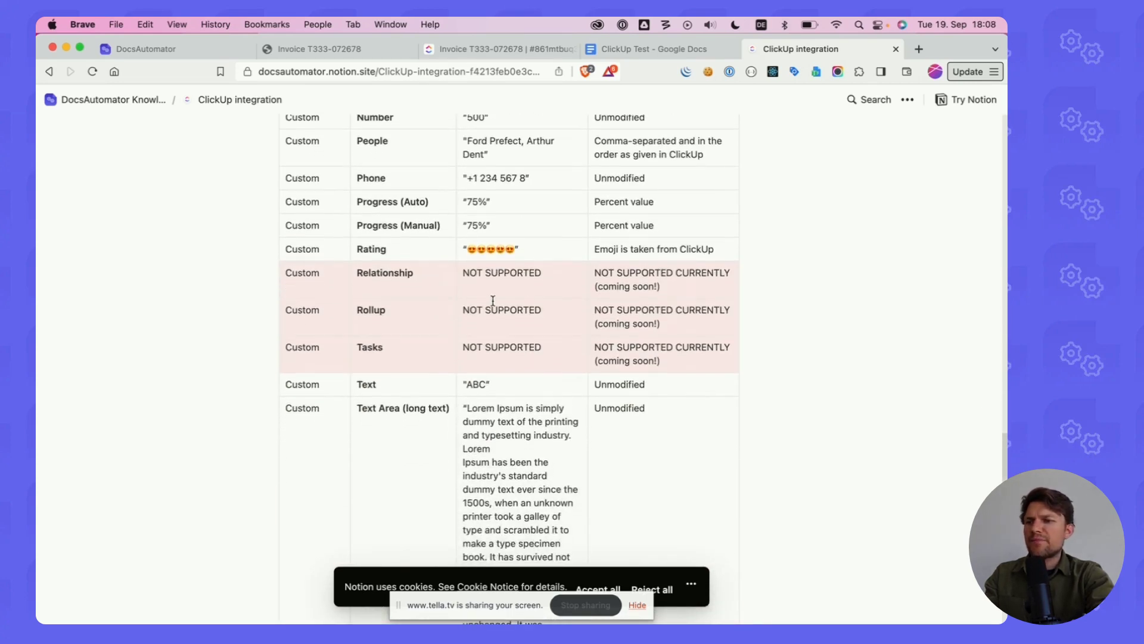
Highlight the unsupported Relationship field, then return to the DocsAutomator template
double_click(402, 273)
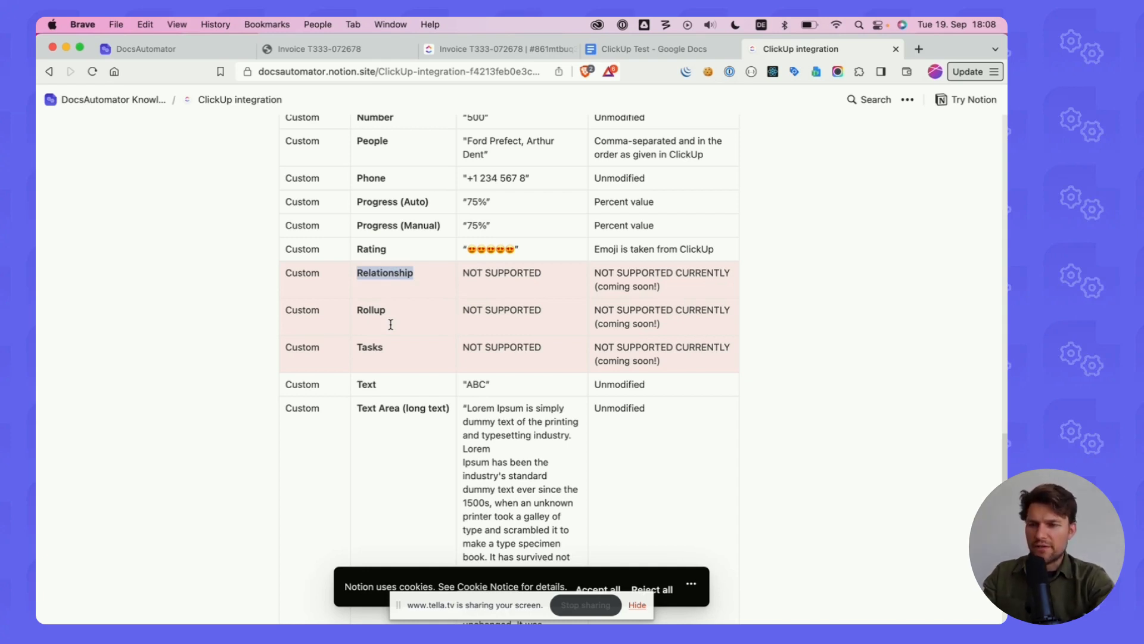
scroll(444, 275, down, 1)
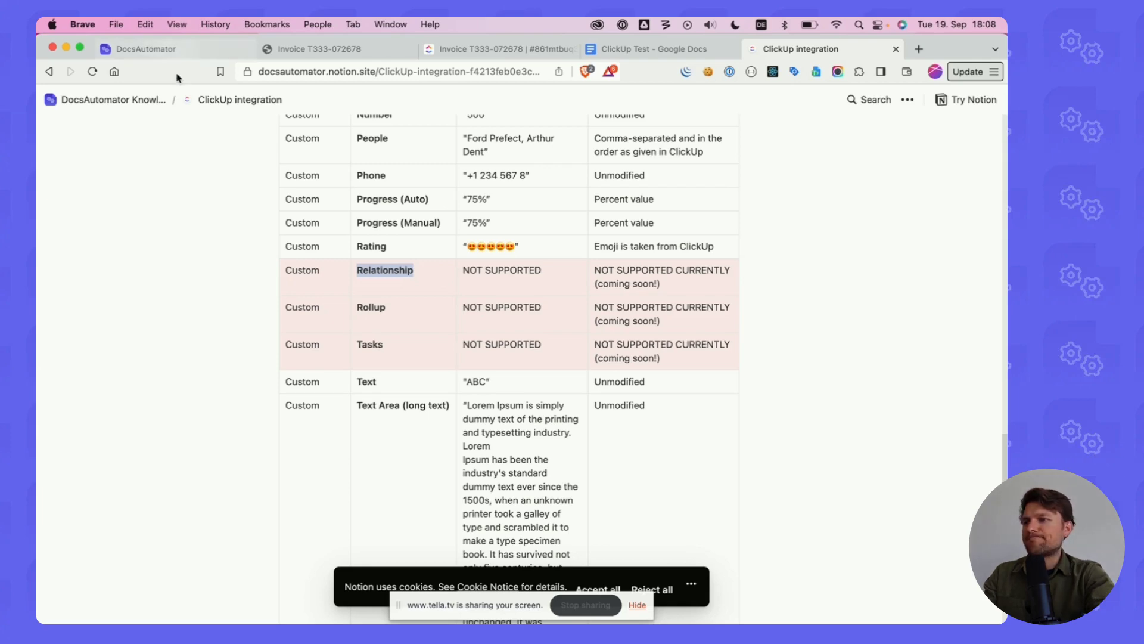
click(149, 49)
scroll(400, 404, up, 15)
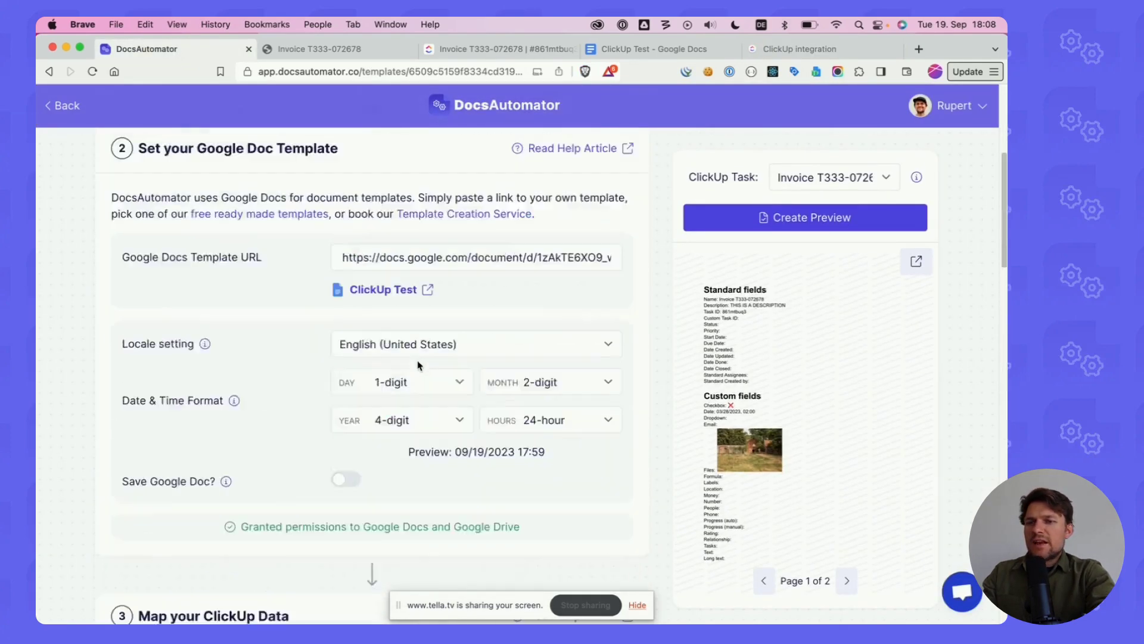
scroll(415, 350, down, 8)
scroll(416, 350, up, 10)
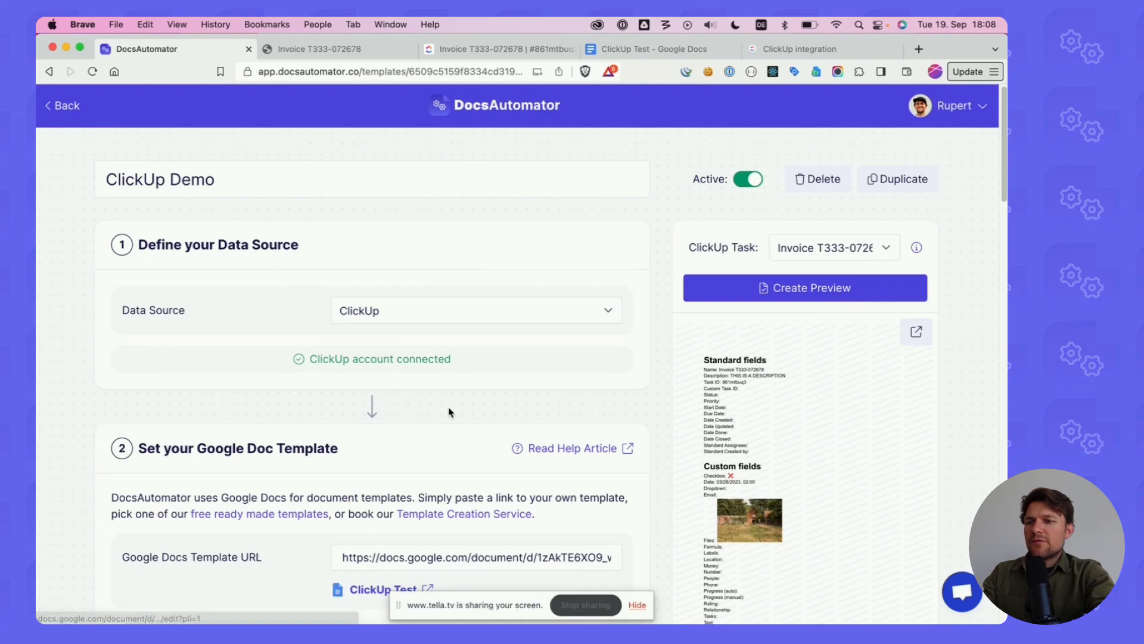